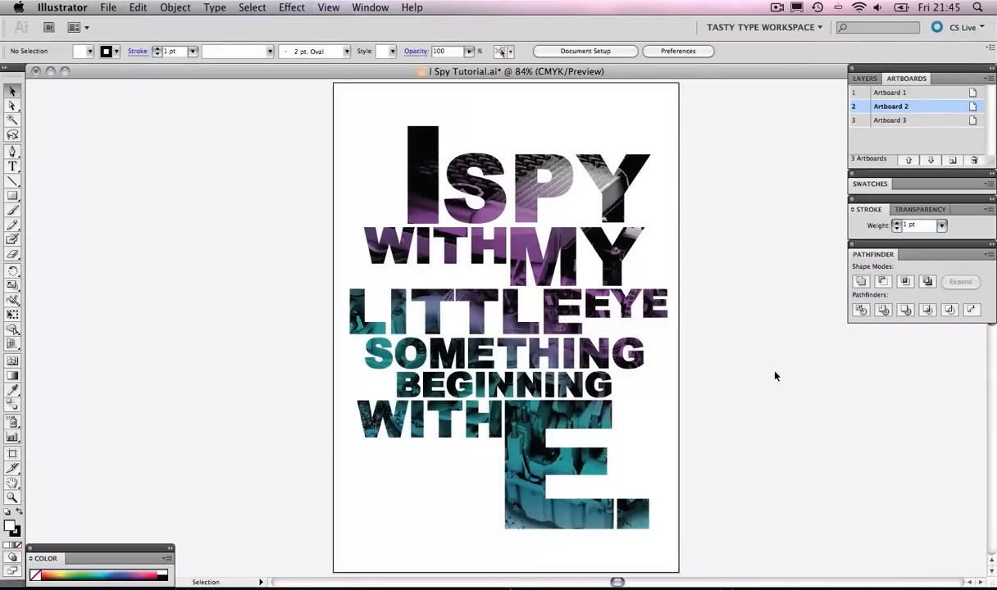
Show Artboard 3 with the reference poster and its colour swatches
double_click(852, 120)
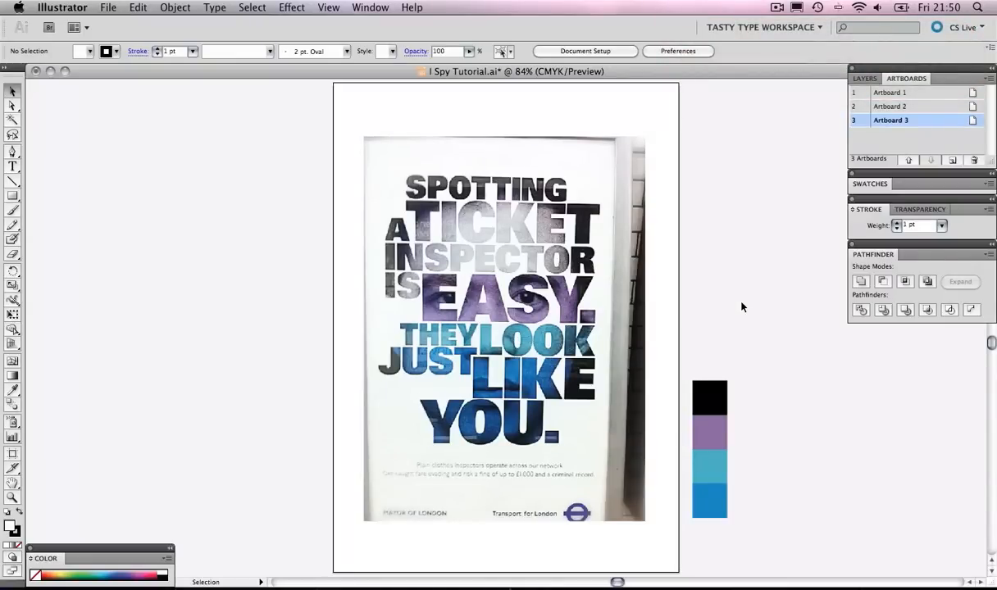
Switch to Photoshop and create a white A3 RGB document at 300 pixels/inch in an enlarged window
key("super+Tab")
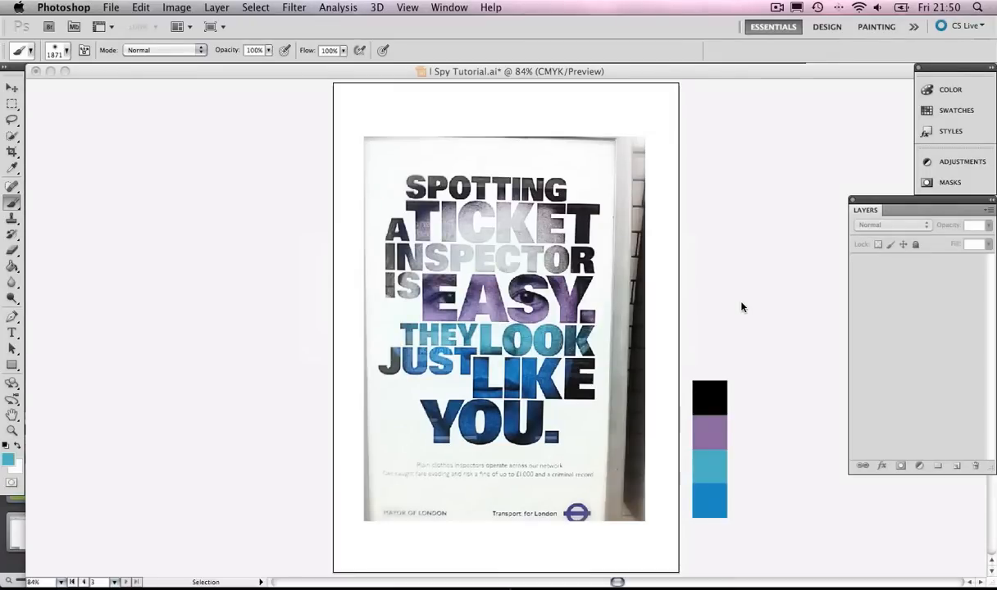
key("super+n")
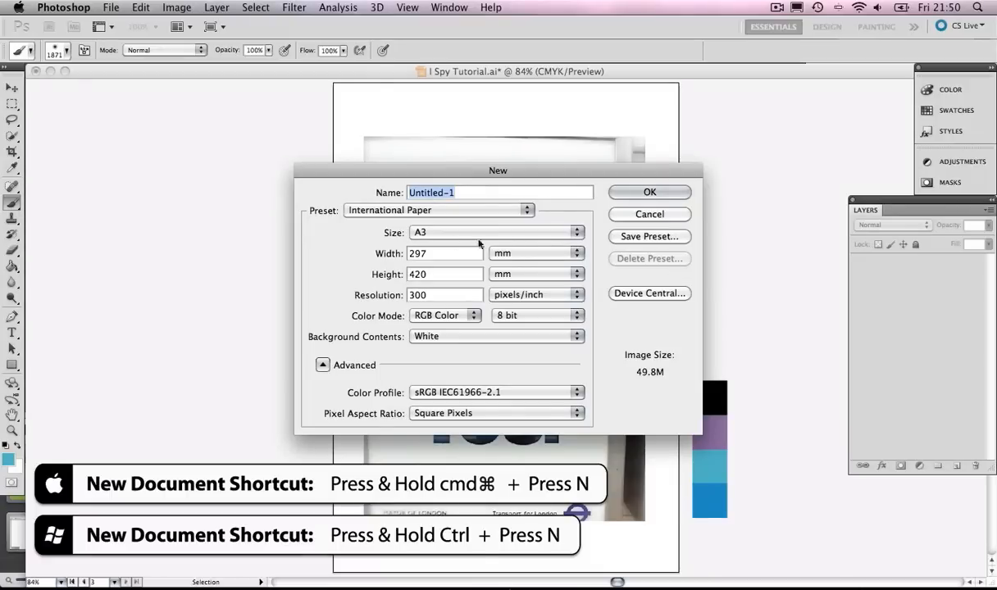
left_click(644, 193)
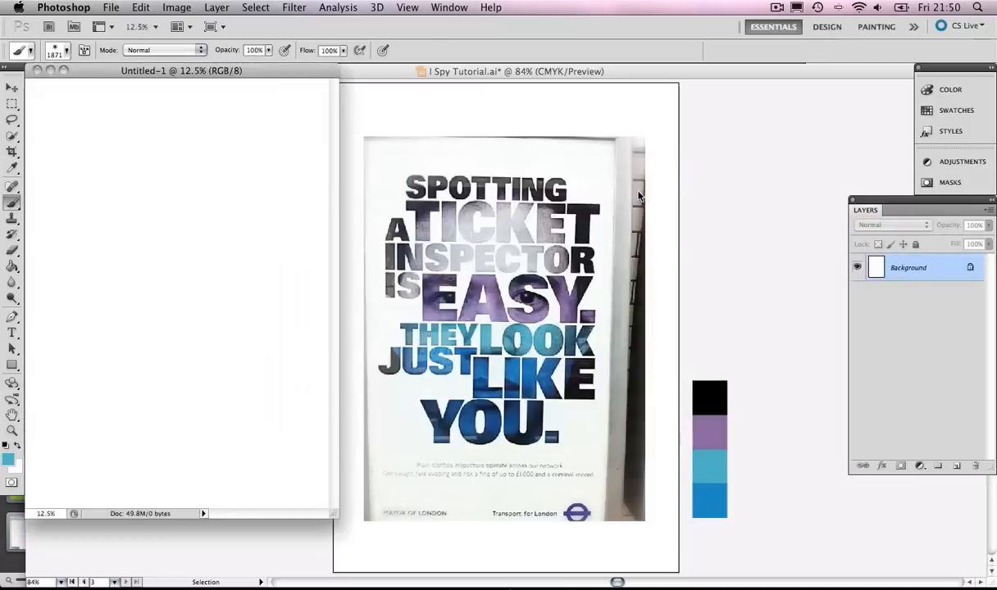
left_click_drag(334, 513, 736, 567)
left_click_drag(336, 72, 397, 77)
Cut the engine artwork from engine.psd and paste it into the new A3 document, closing the source file without saving
key("super+o")
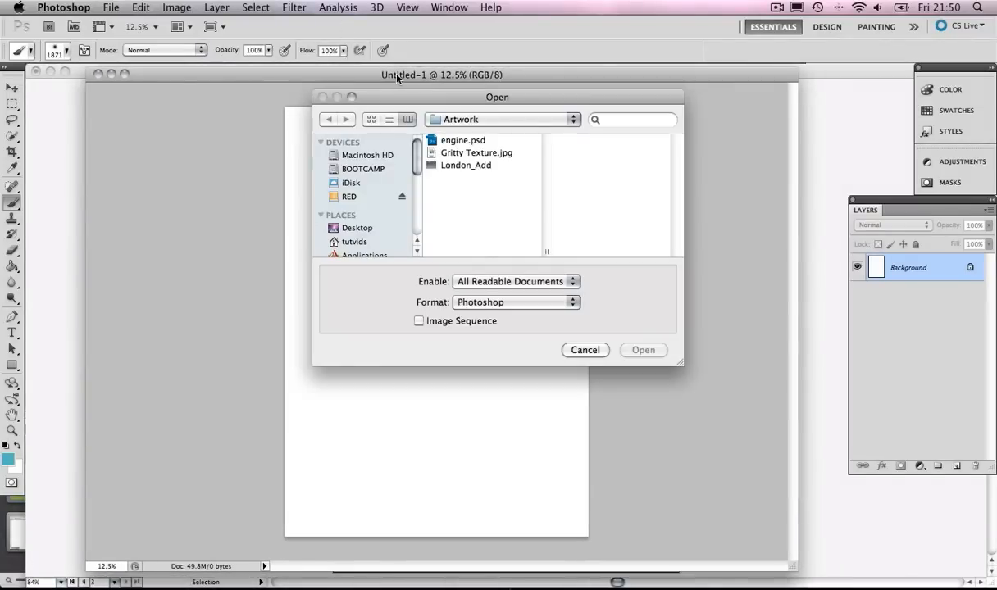
double_click(451, 146)
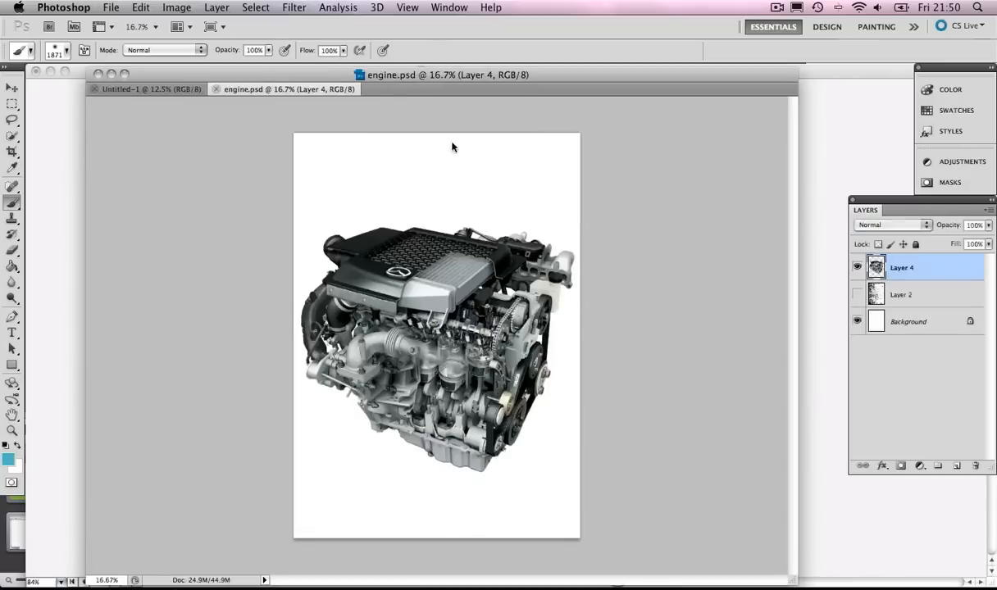
key("v")
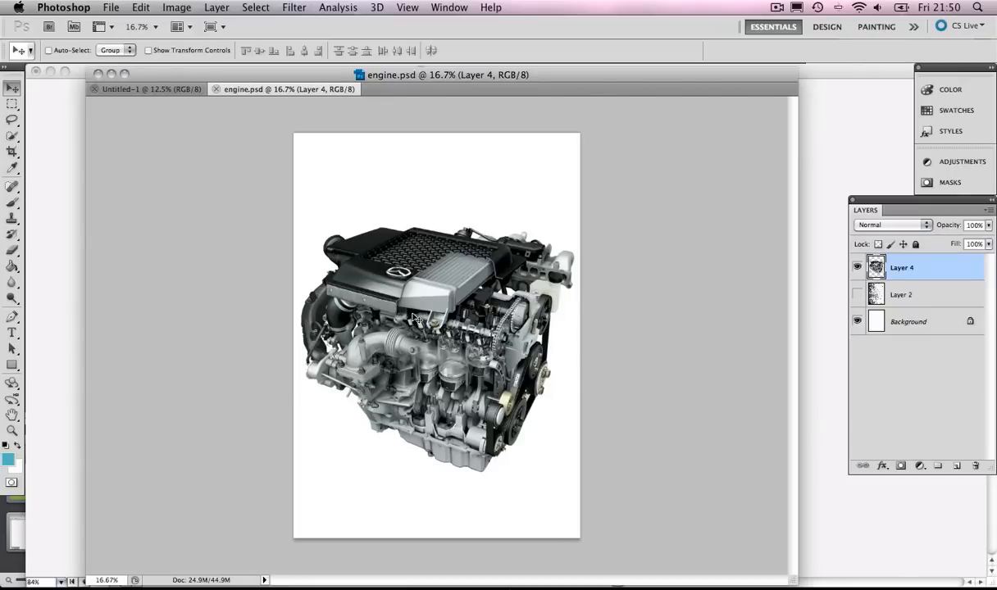
key("super+a")
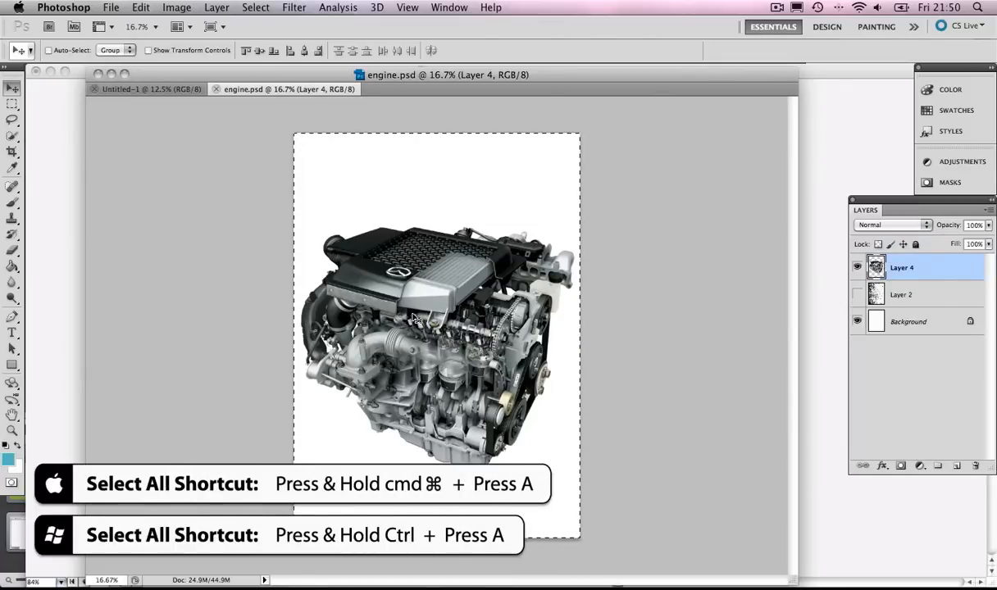
key("super+x")
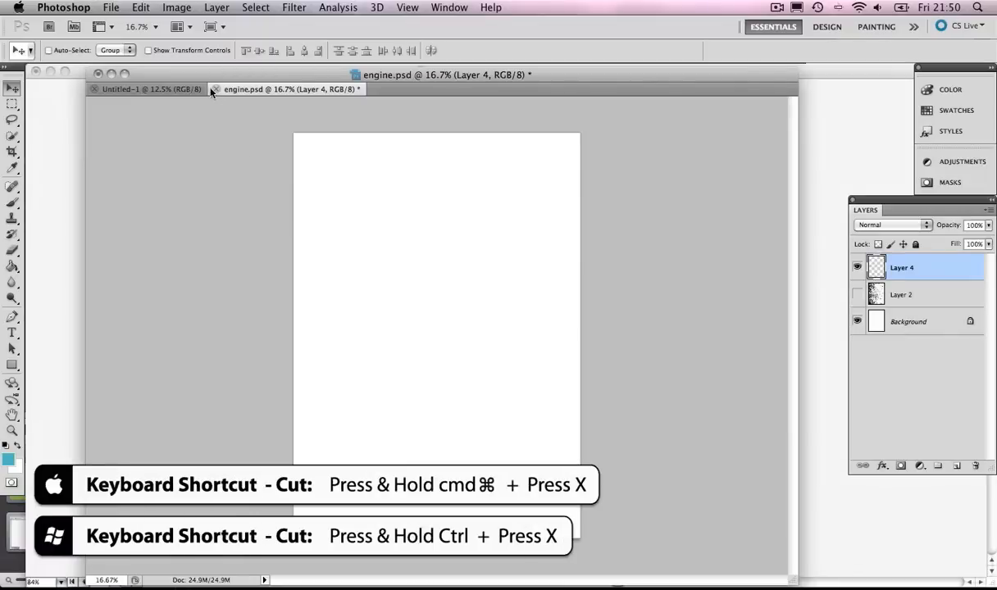
left_click(214, 89)
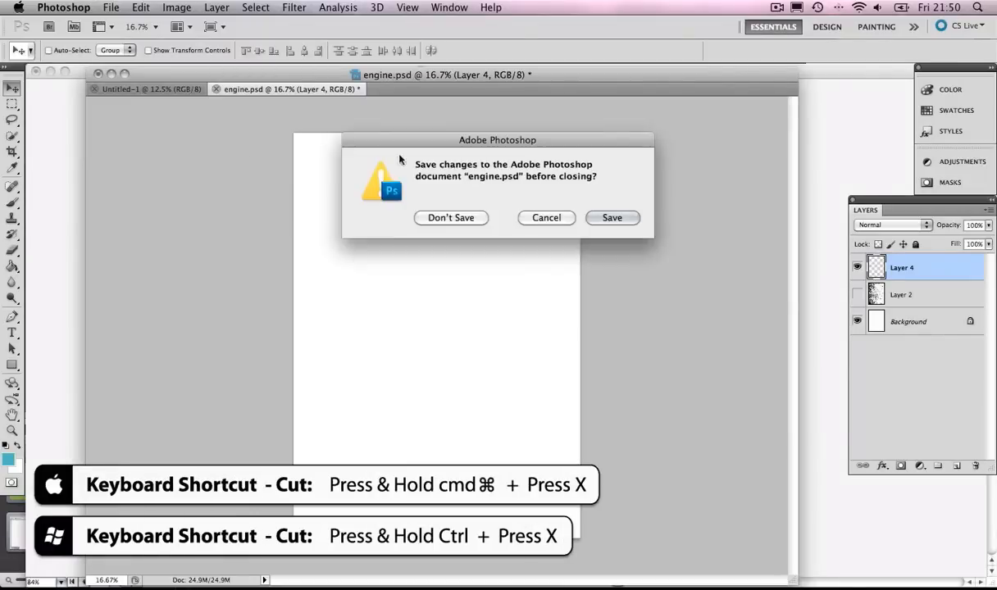
left_click(459, 218)
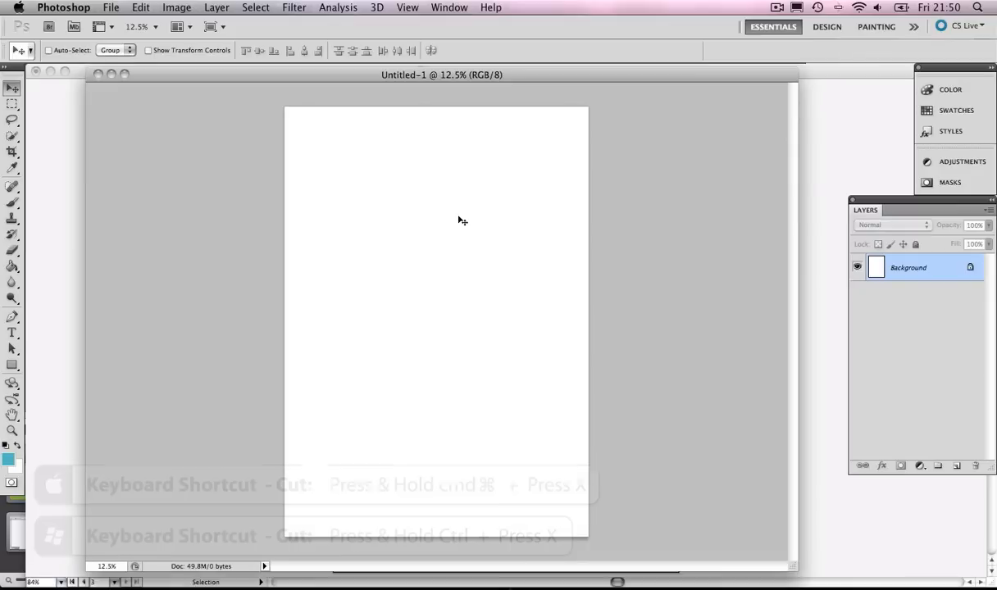
key("super+v")
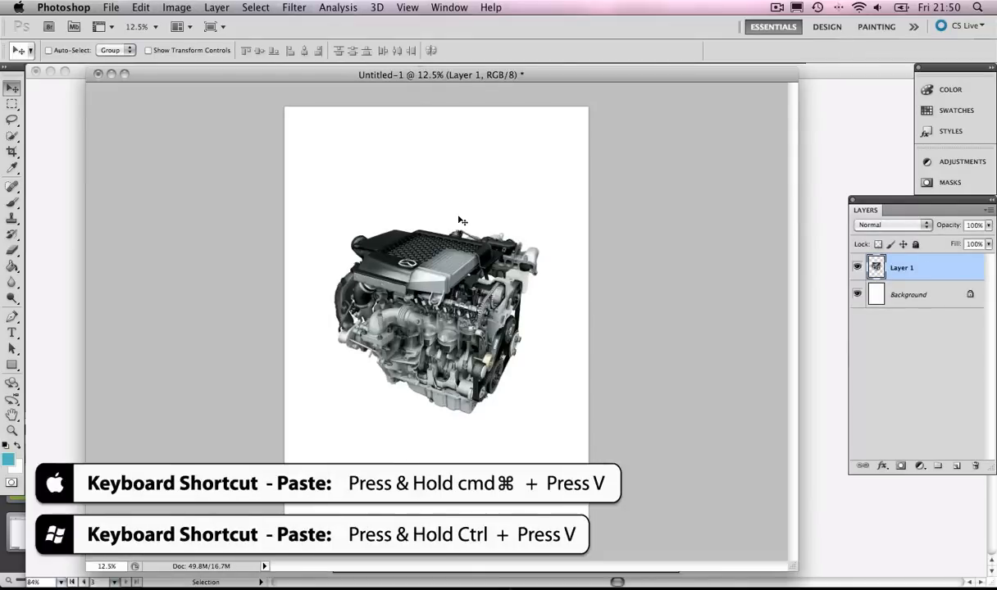
Scale the engine proportionally to about 160% so it spans the page width, and shift it slightly down
key("super+t")
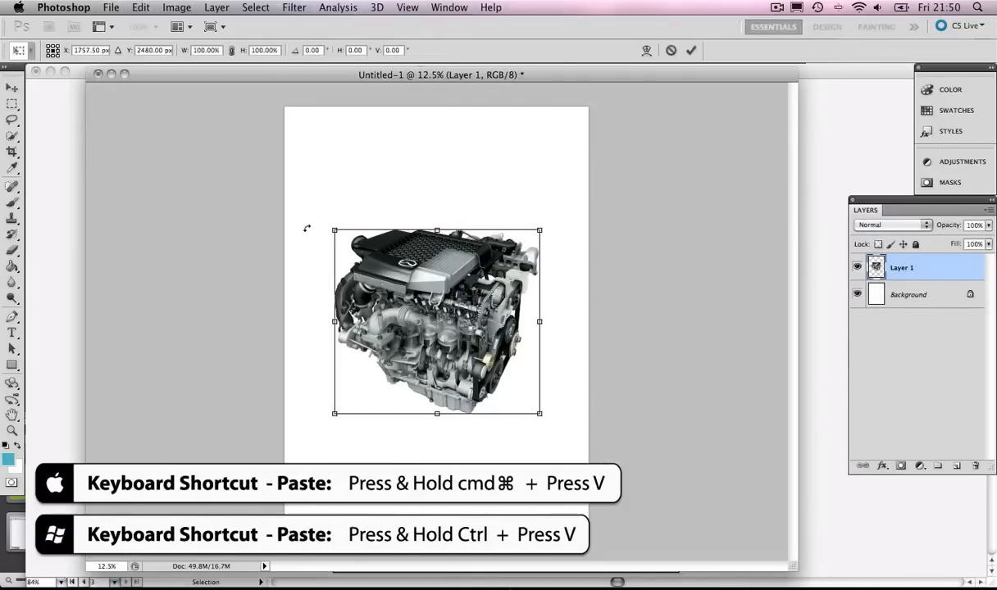
left_click_drag(334, 230, 273, 172)
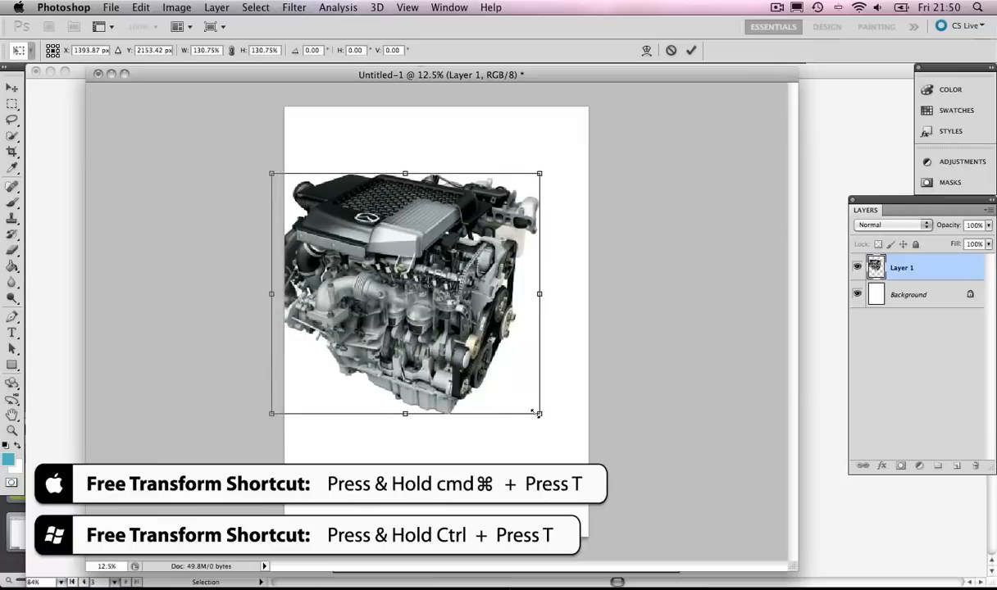
left_click_drag(538, 414, 598, 467)
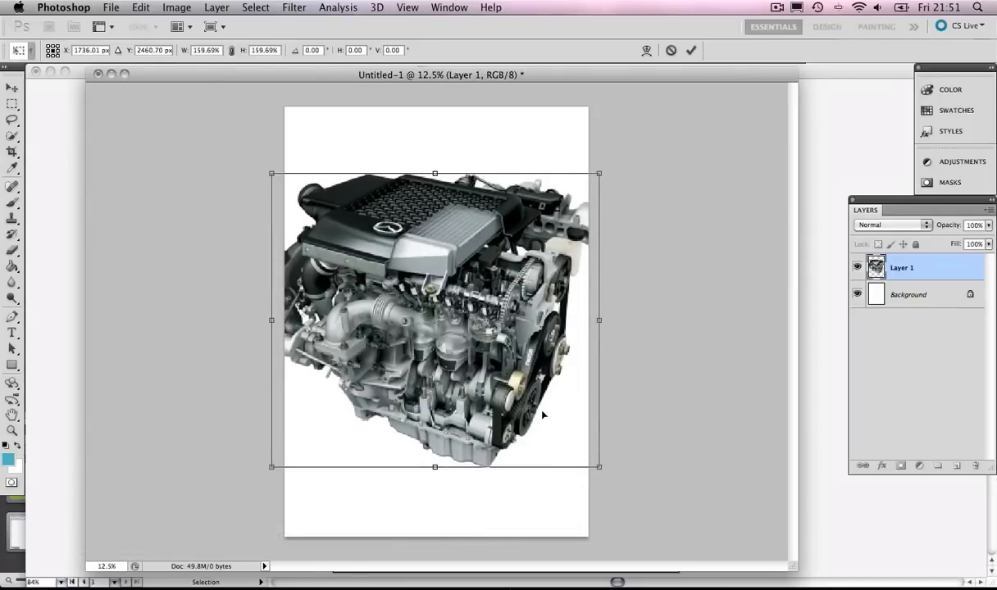
key("Return")
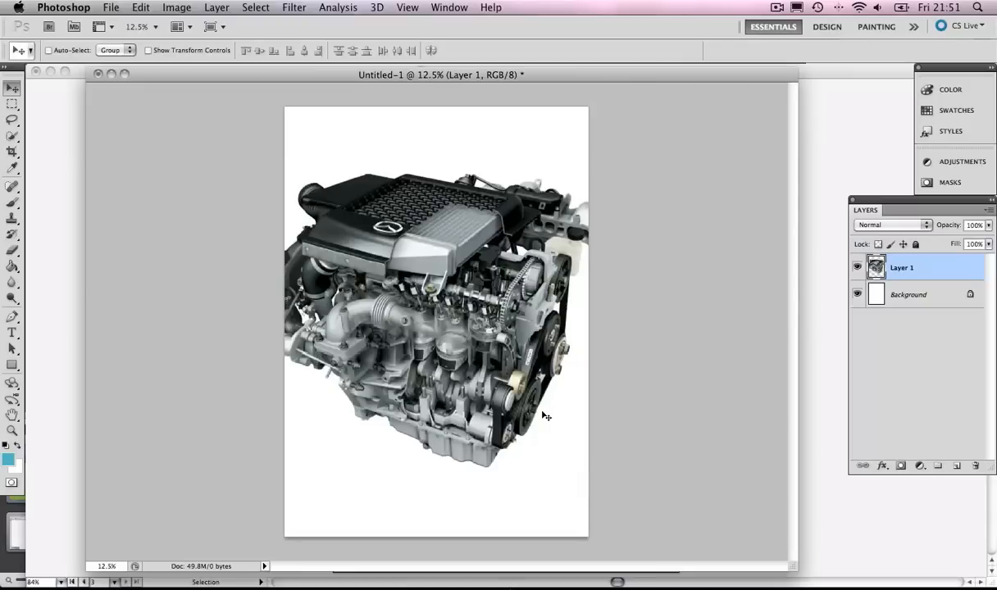
left_click_drag(420, 286, 427, 303)
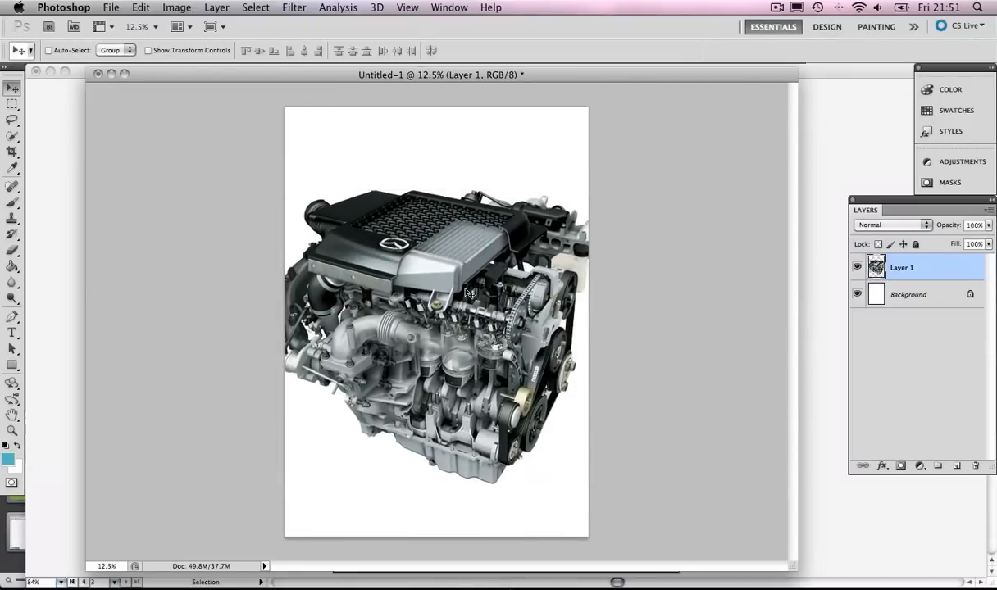
Cut the whole image from Gritty Texture.jpg and paste it into the engine document, closing the source file without saving
key("super+o")
left_click(473, 154)
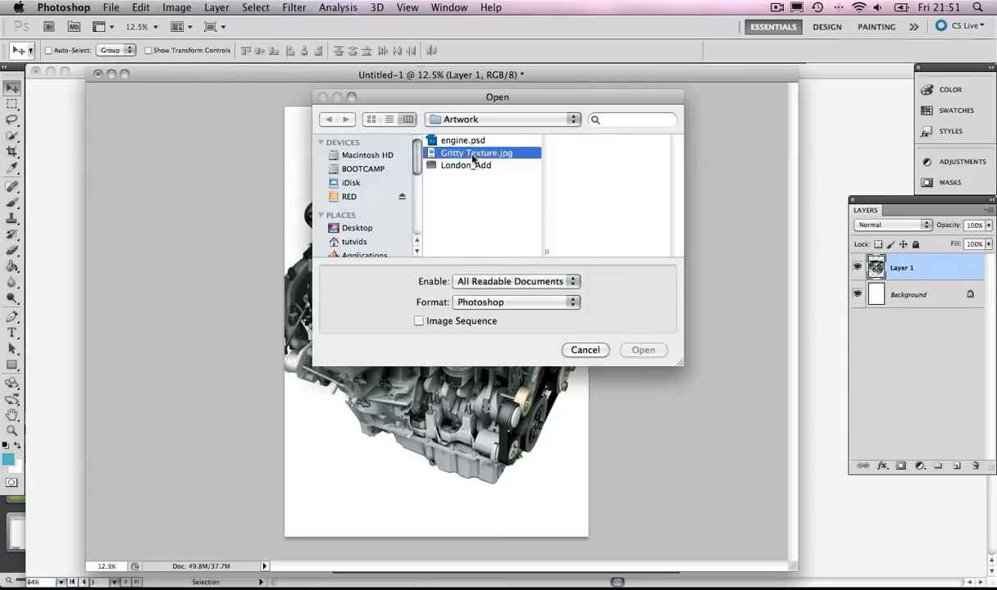
double_click(473, 156)
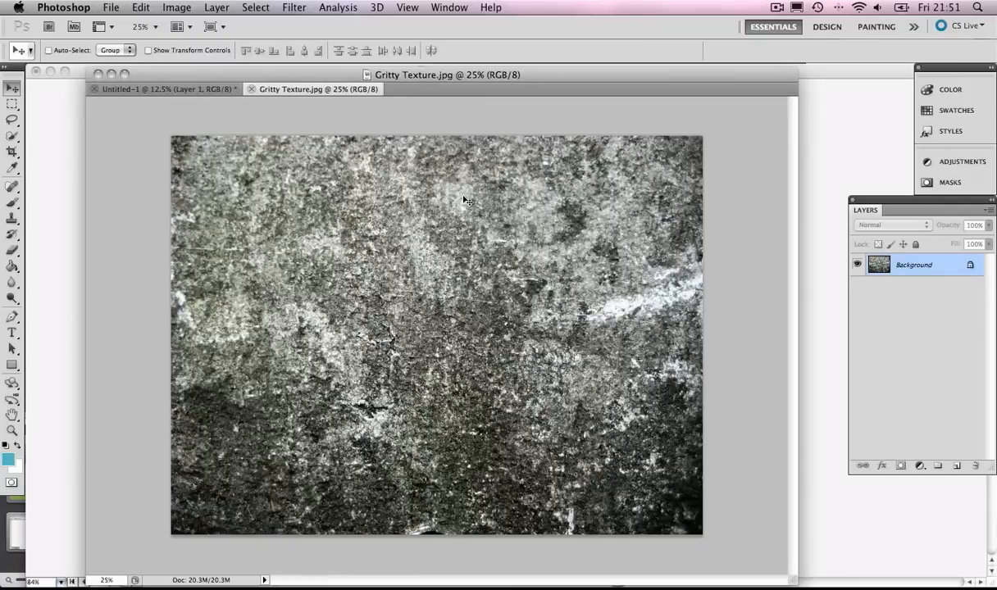
key("super+a")
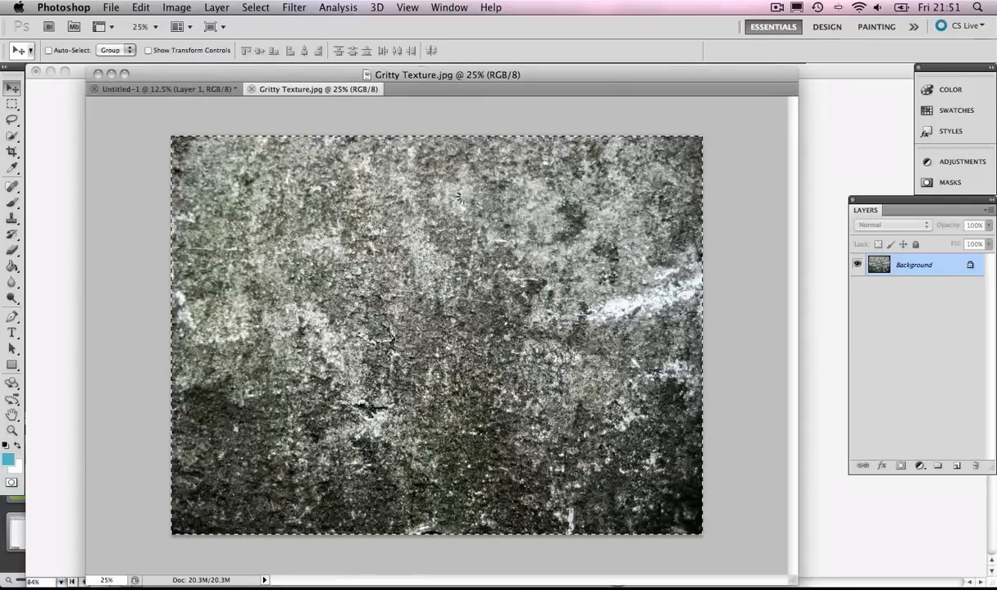
key("super+x")
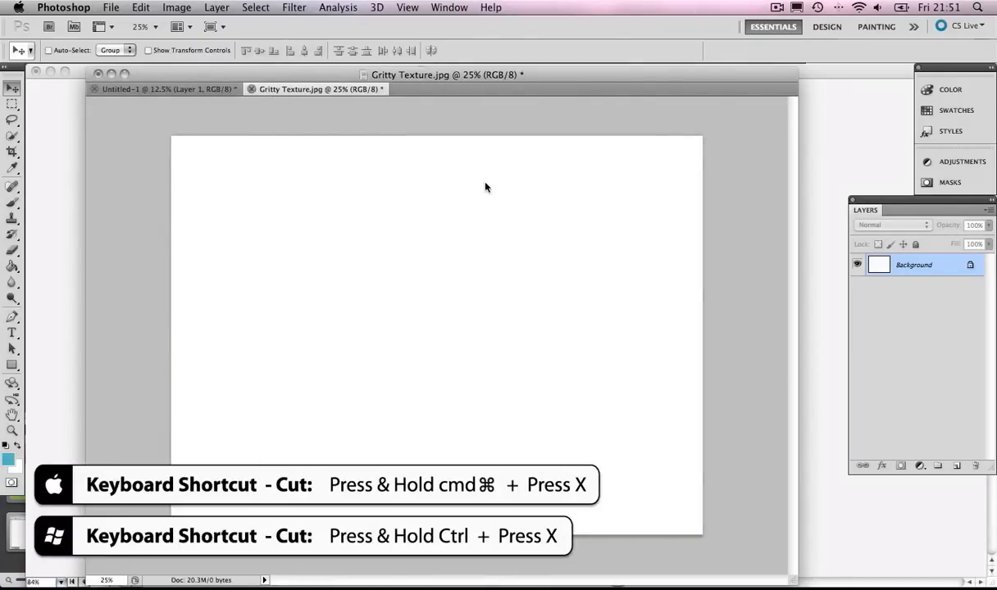
key("super+w")
left_click(443, 217)
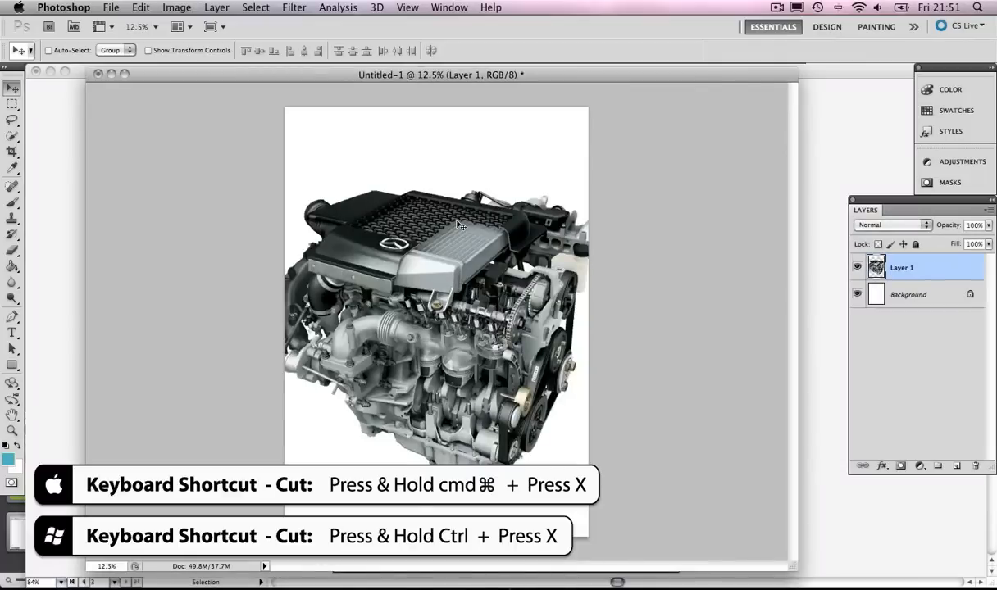
key("super+v")
Rotate the pasted texture 90° and stretch it over the whole canvas, with its layer placed below the engine layer
key("super+t")
left_click_drag(583, 202, 555, 468)
left_click_drag(451, 310, 392, 228)
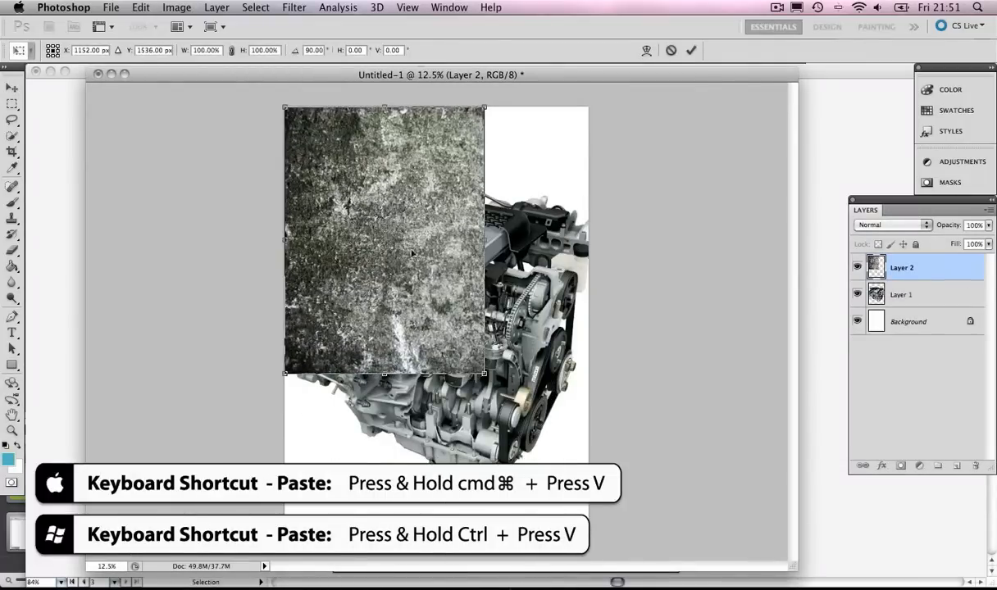
left_click_drag(477, 373, 591, 538)
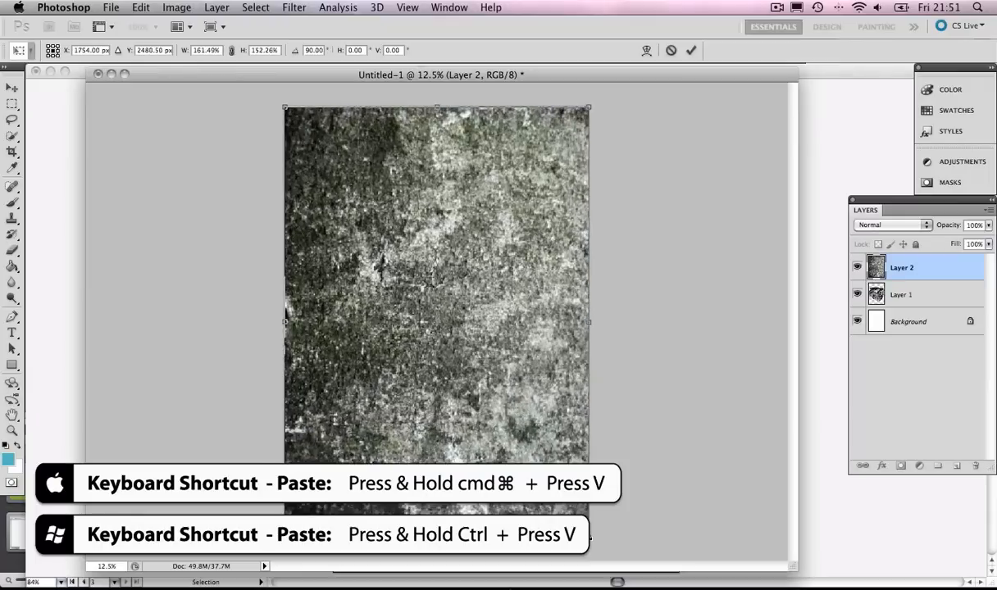
key("Return")
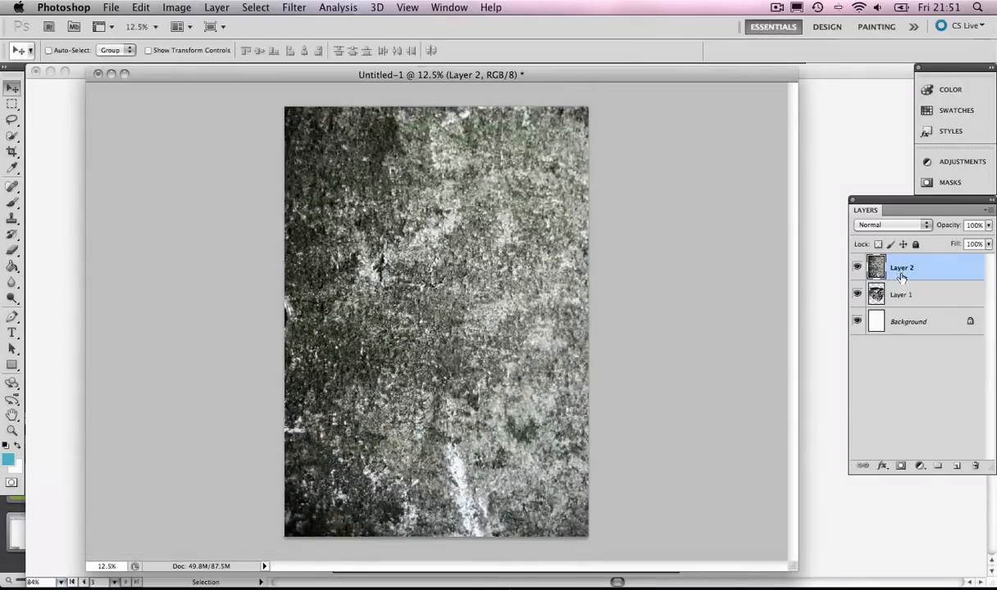
left_click_drag(877, 268, 856, 308)
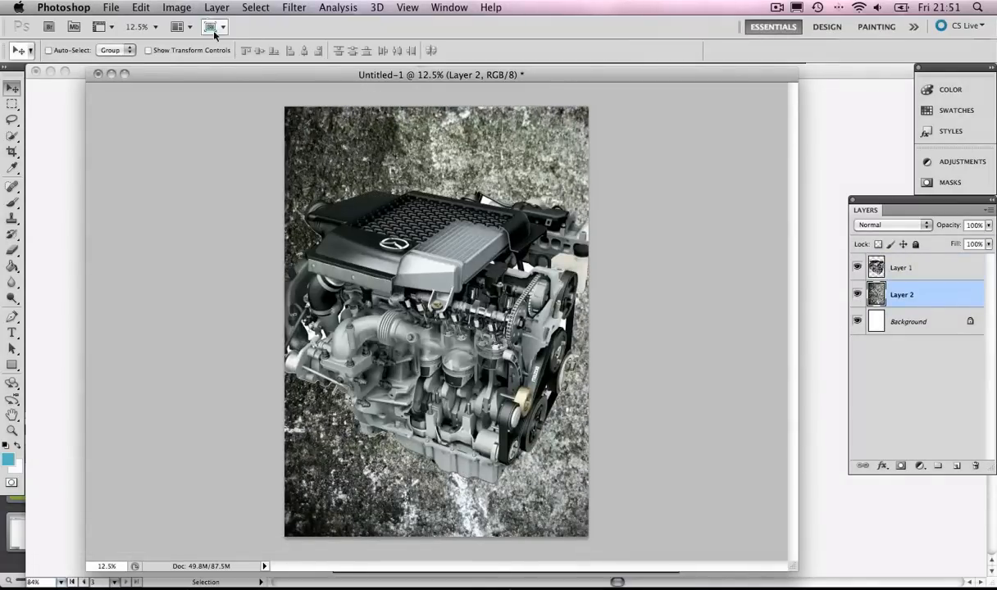
Convert the document to Grayscale mode without flattening the layers, discarding the color information
left_click(176, 8)
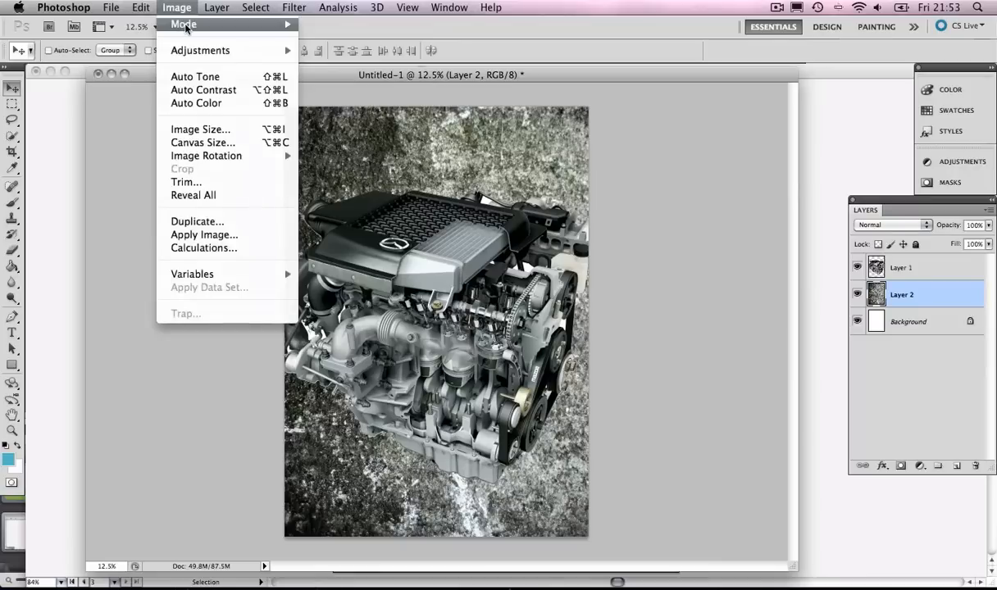
mouse_move(186, 28)
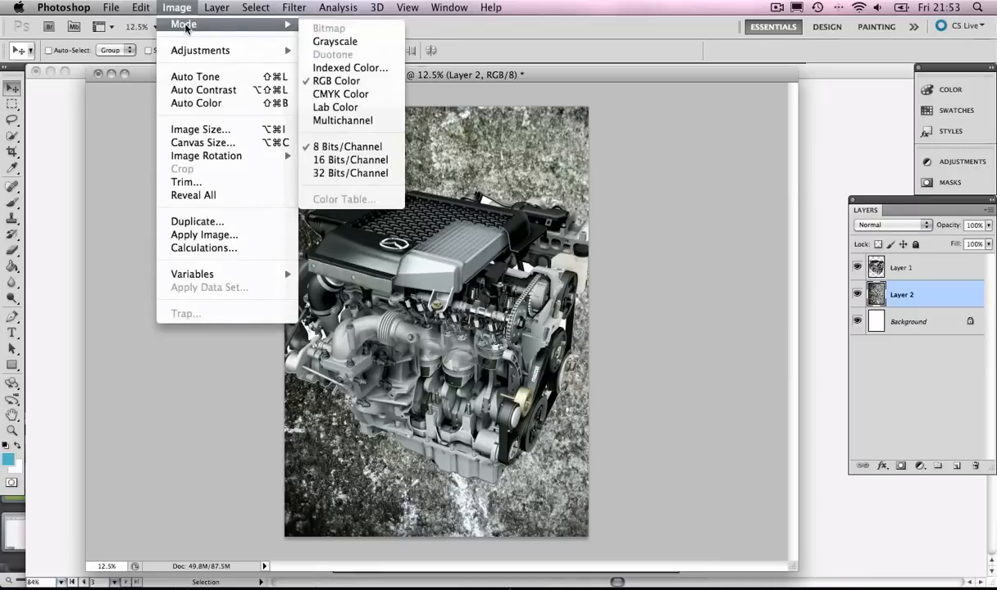
left_click(305, 38)
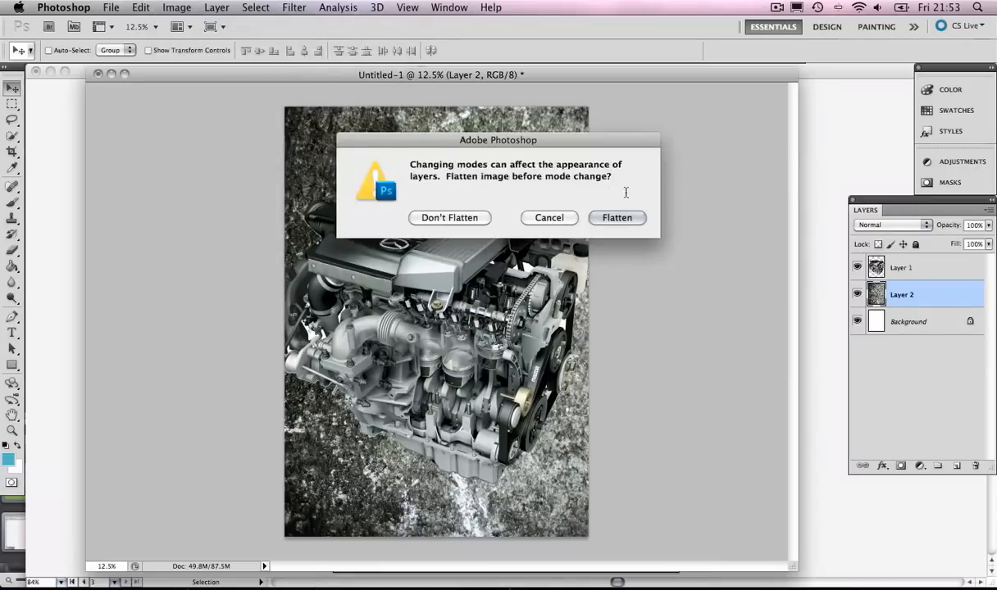
left_click(455, 218)
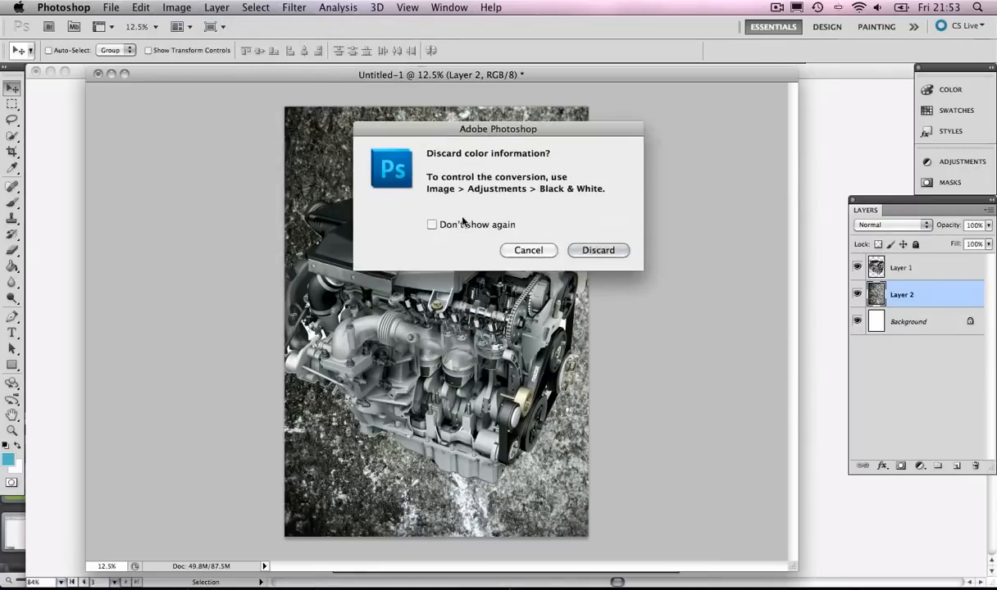
left_click(597, 250)
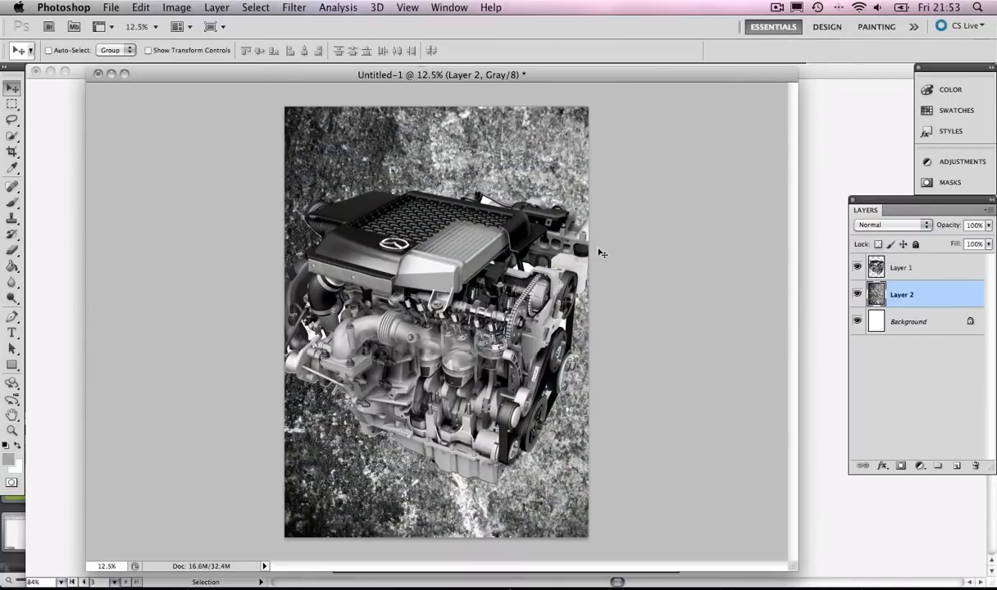
Apply Levels to the texture layer with input levels 34, 1.68 and 116 for a high-contrast, gritty look
left_click(178, 8)
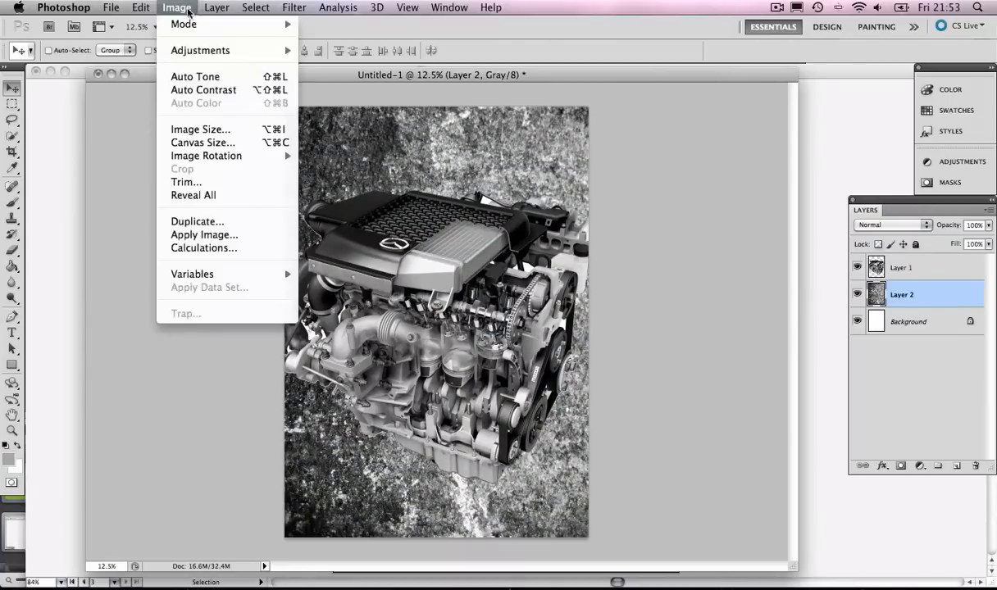
mouse_move(195, 49)
left_click(346, 64)
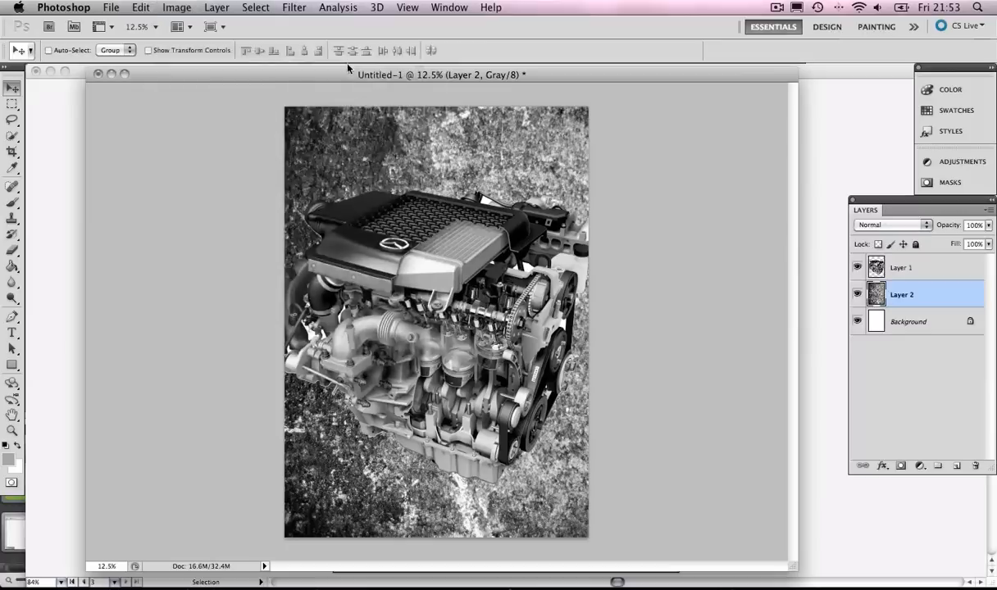
left_click_drag(788, 390, 693, 392)
left_click_drag(613, 389, 653, 392)
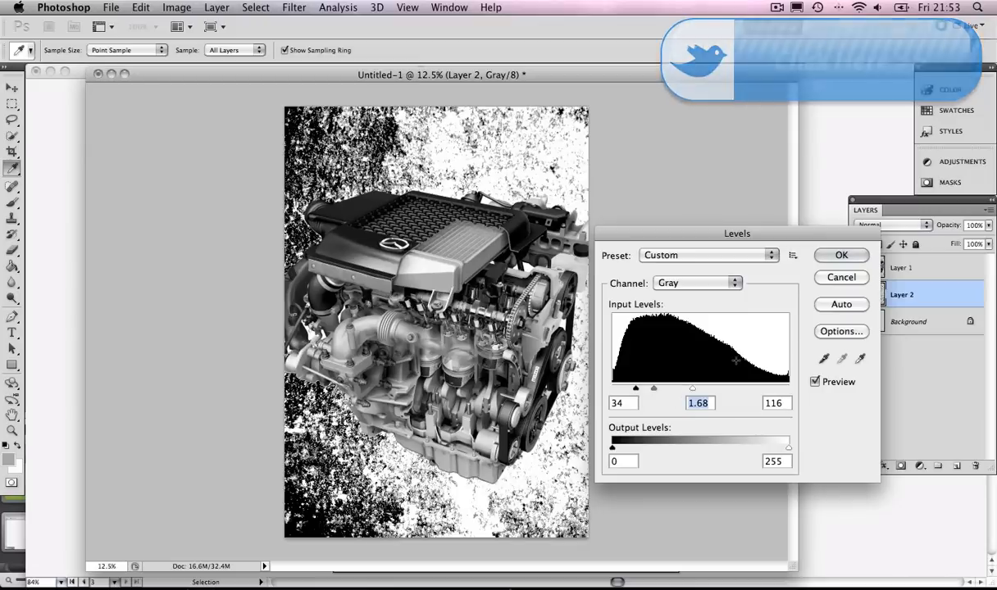
left_click(834, 255)
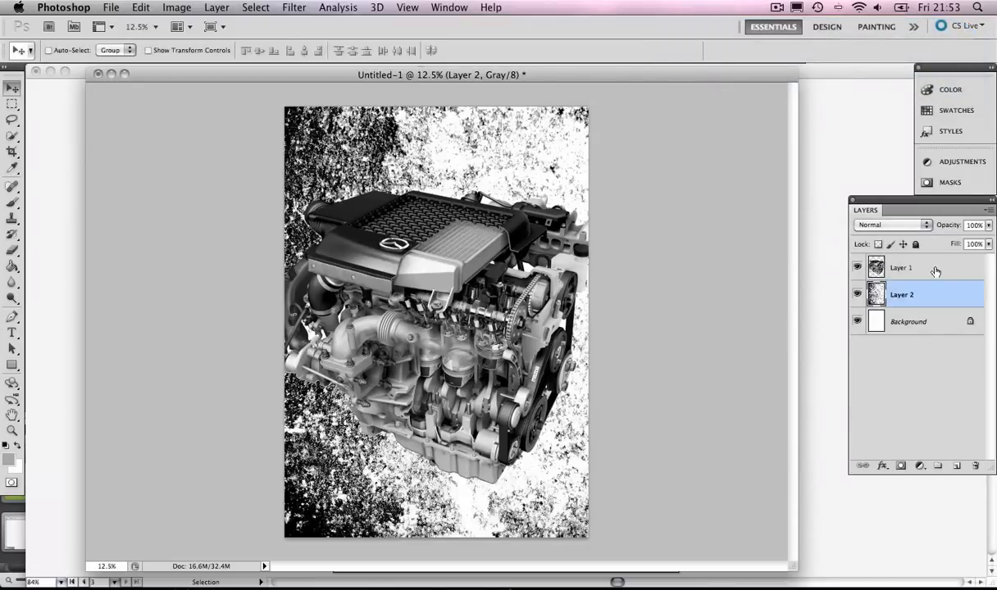
Apply Levels to the engine layer with input levels 37, 1.29 and 161 for stronger contrast
left_click(887, 260)
left_click(189, 11)
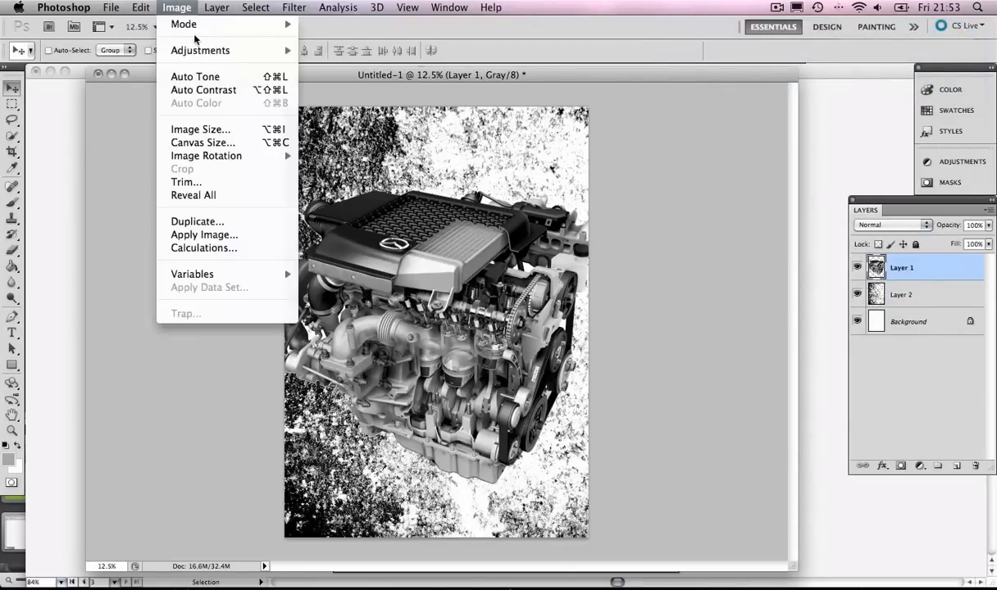
mouse_move(200, 51)
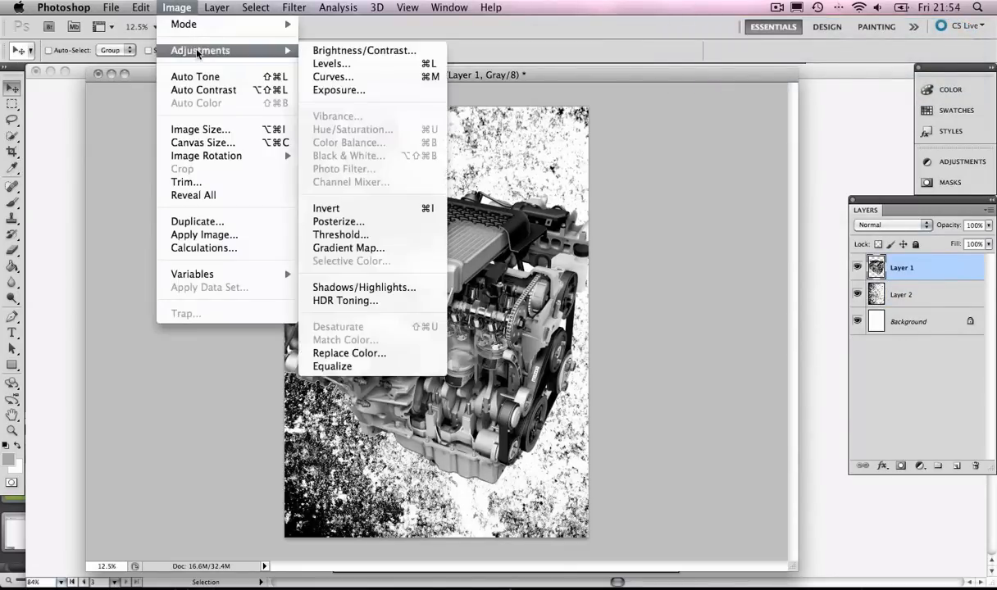
left_click(324, 64)
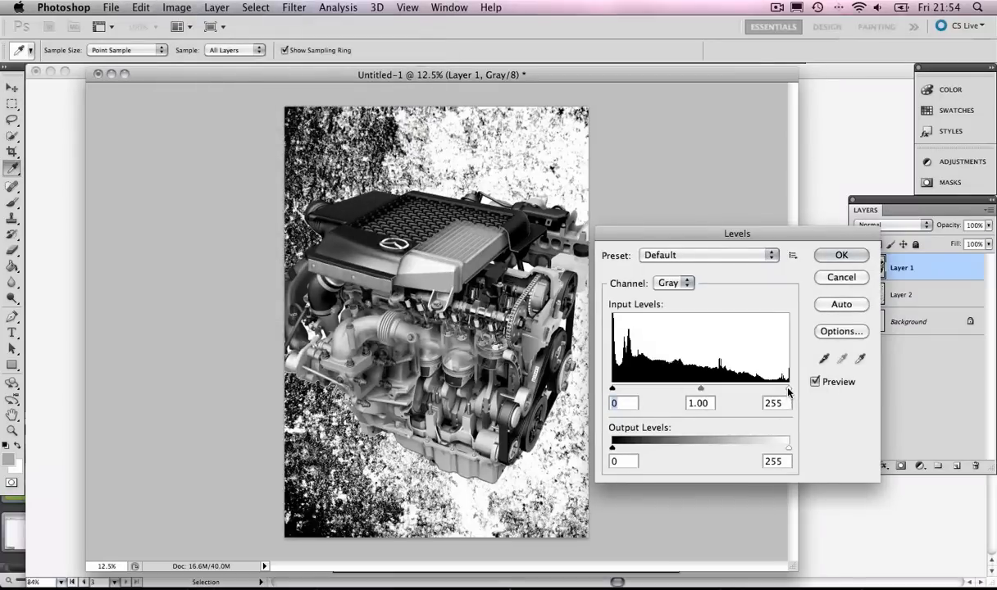
left_click_drag(787, 389, 723, 389)
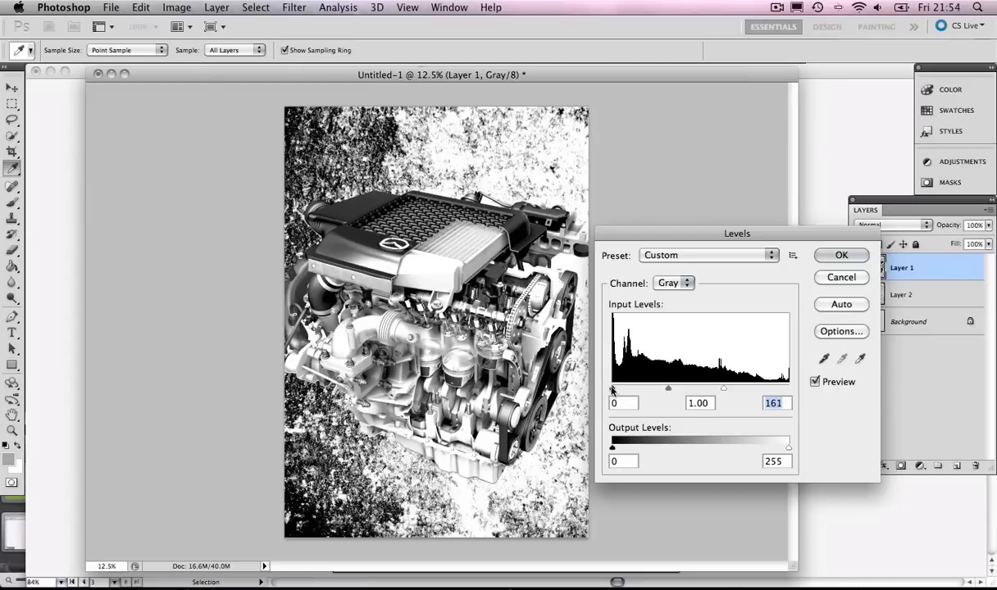
left_click_drag(613, 389, 672, 388)
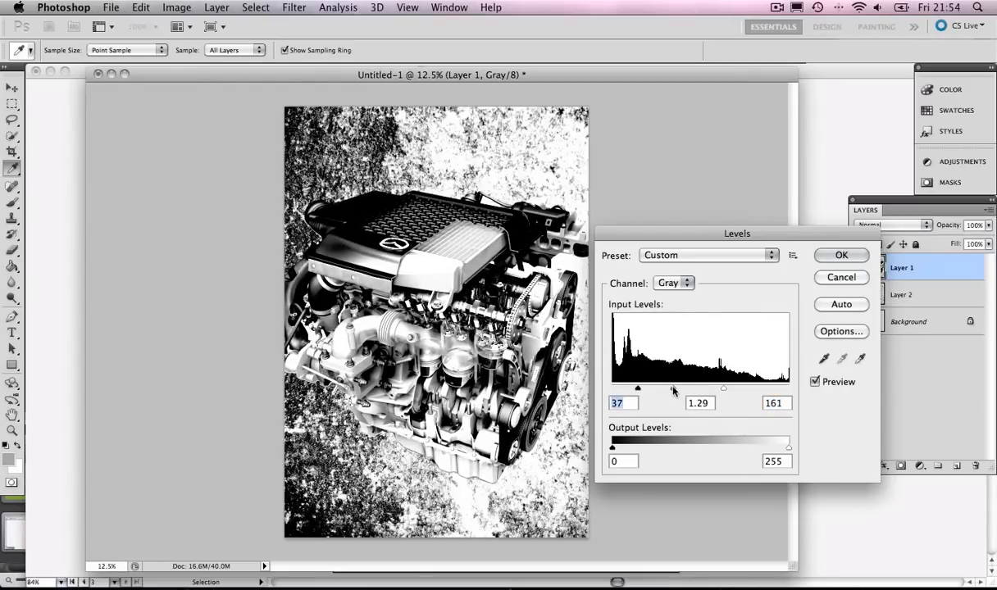
left_click(834, 257)
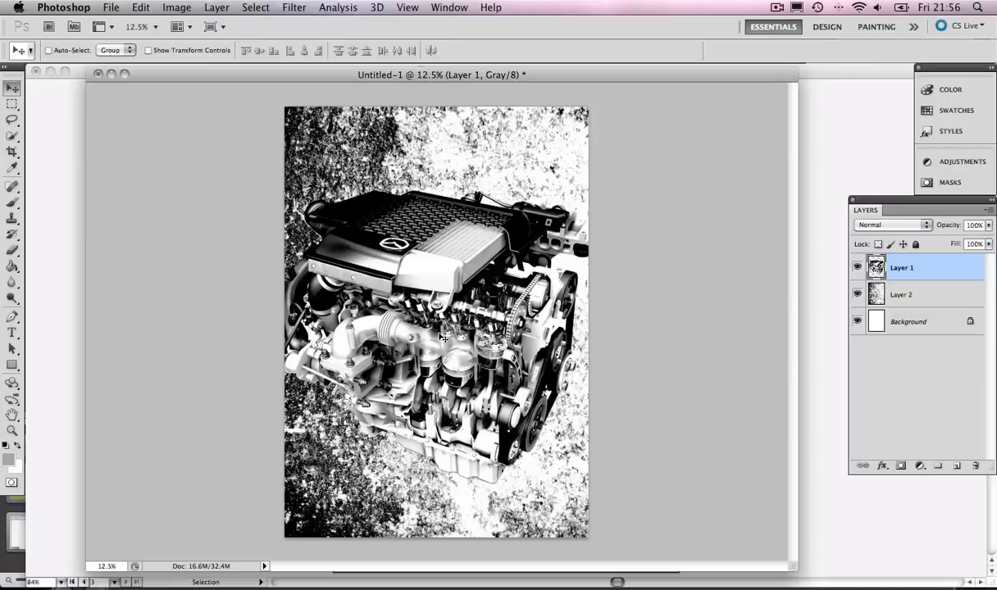
Add an Outer Glow to the engine layer with Normal blend mode and near-black color 080808
double_click(934, 267)
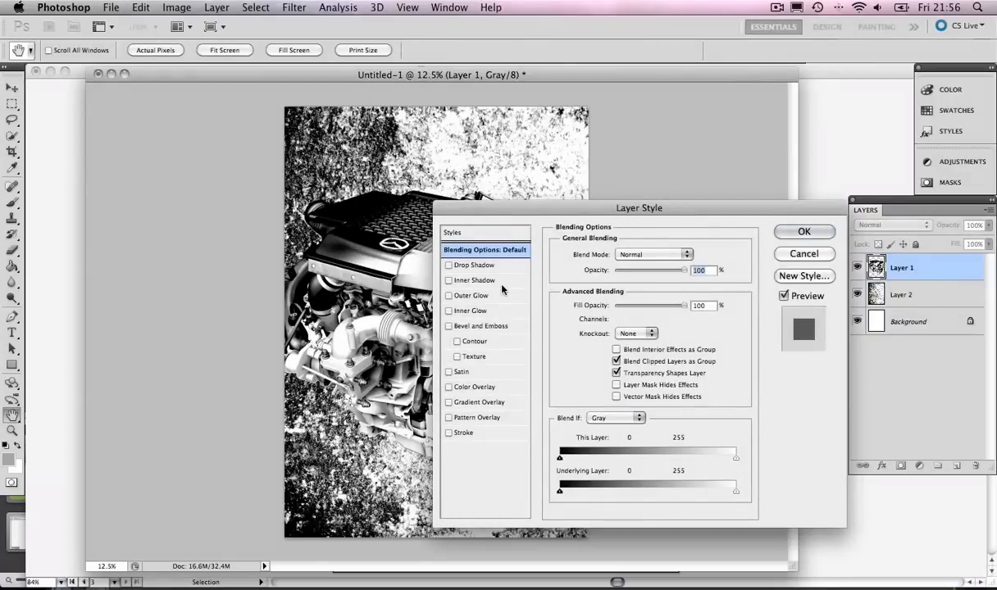
left_click(461, 294)
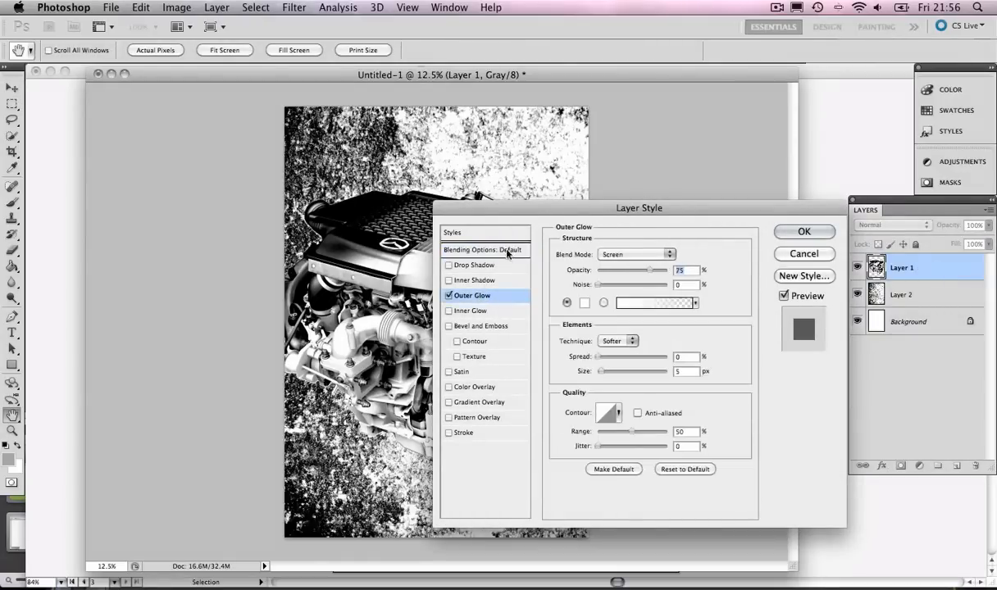
left_click_drag(482, 211, 600, 206)
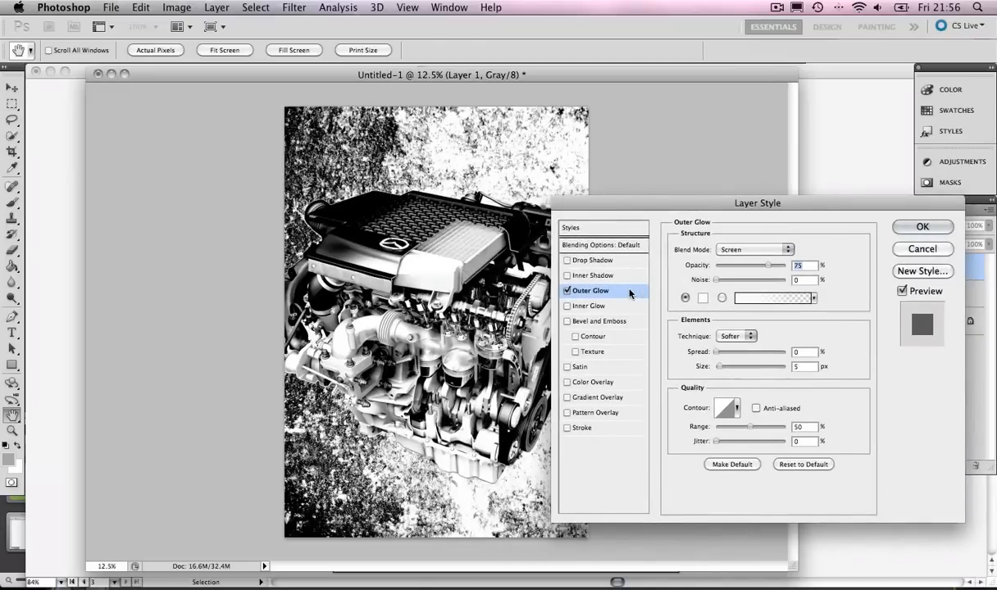
left_click(736, 255)
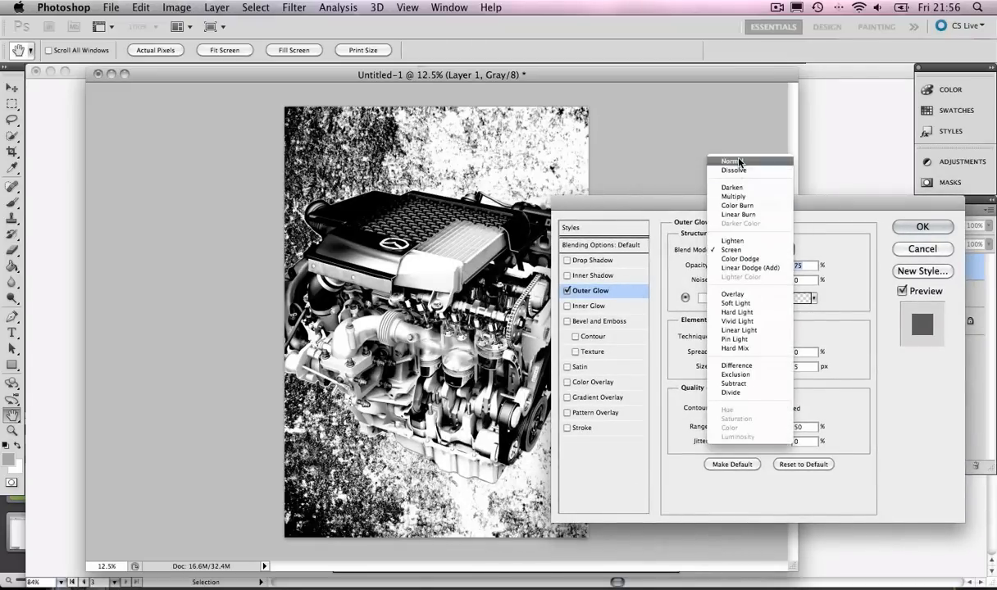
left_click(739, 159)
left_click(703, 298)
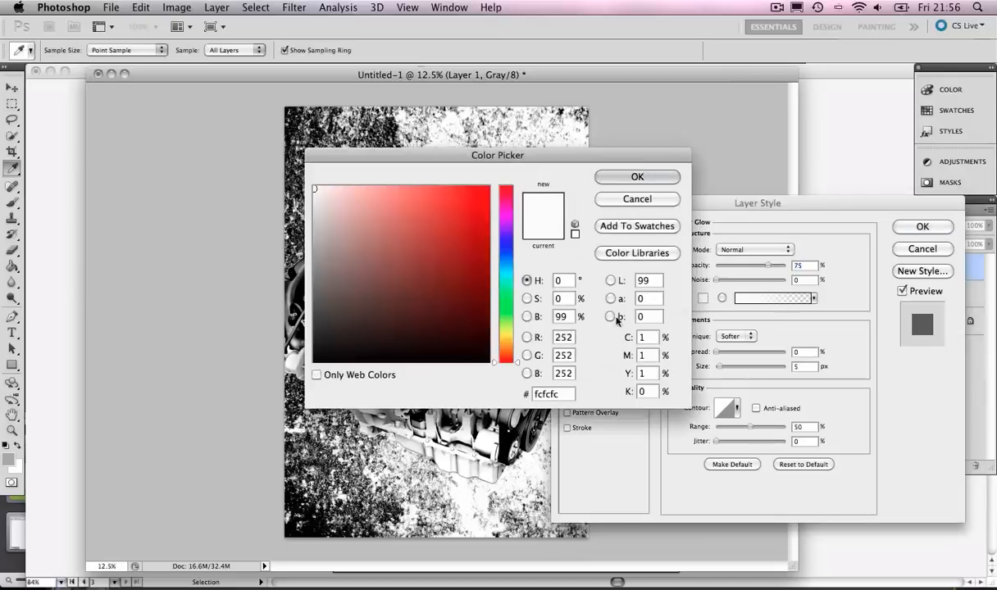
left_click(297, 341)
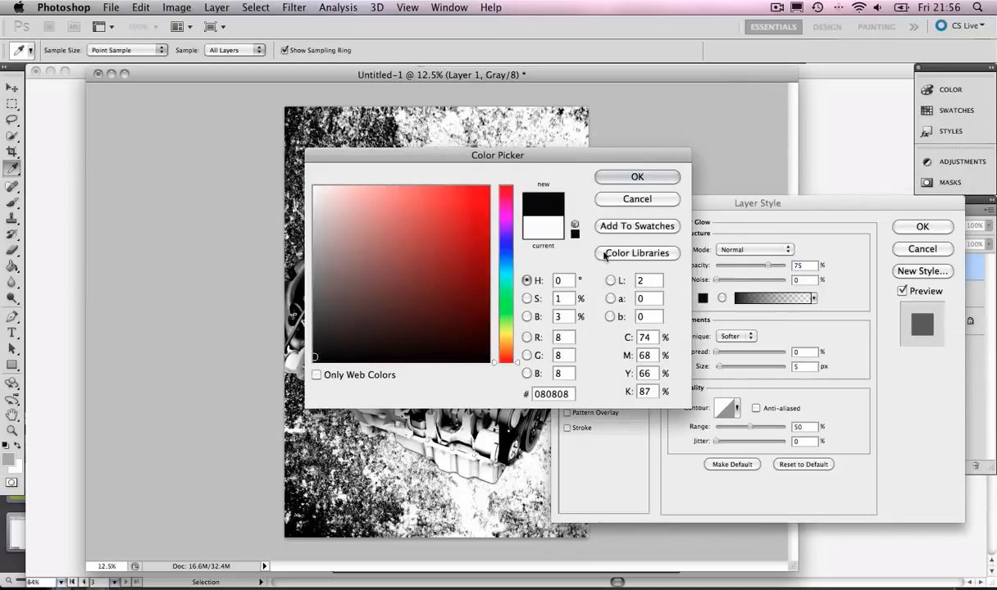
left_click(596, 176)
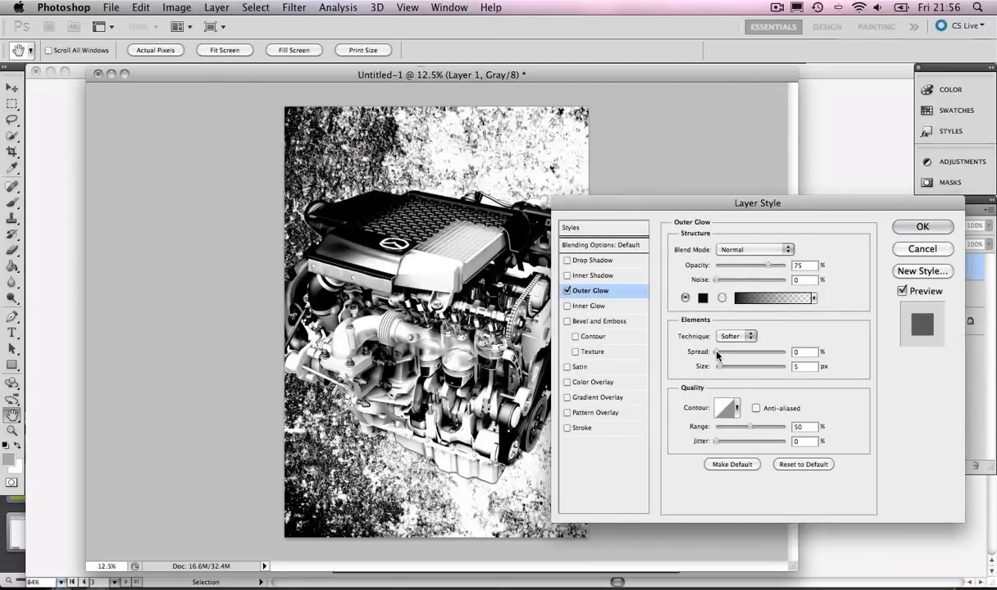
Set the engine's Outer Glow to 31% spread, 188 px size and 63% noise, and apply the layer style
left_click_drag(722, 355, 768, 369)
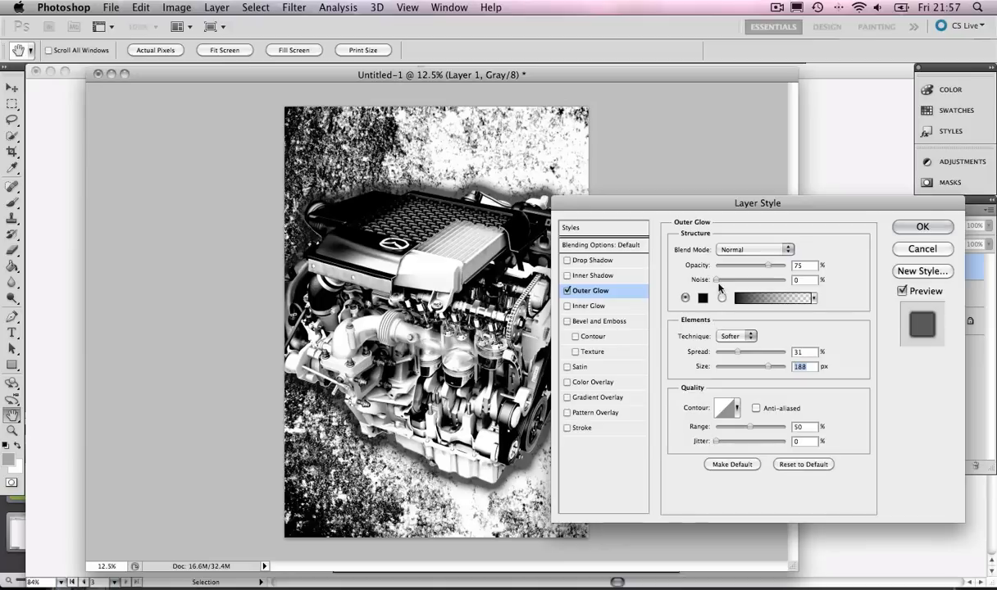
left_click_drag(715, 280, 759, 282)
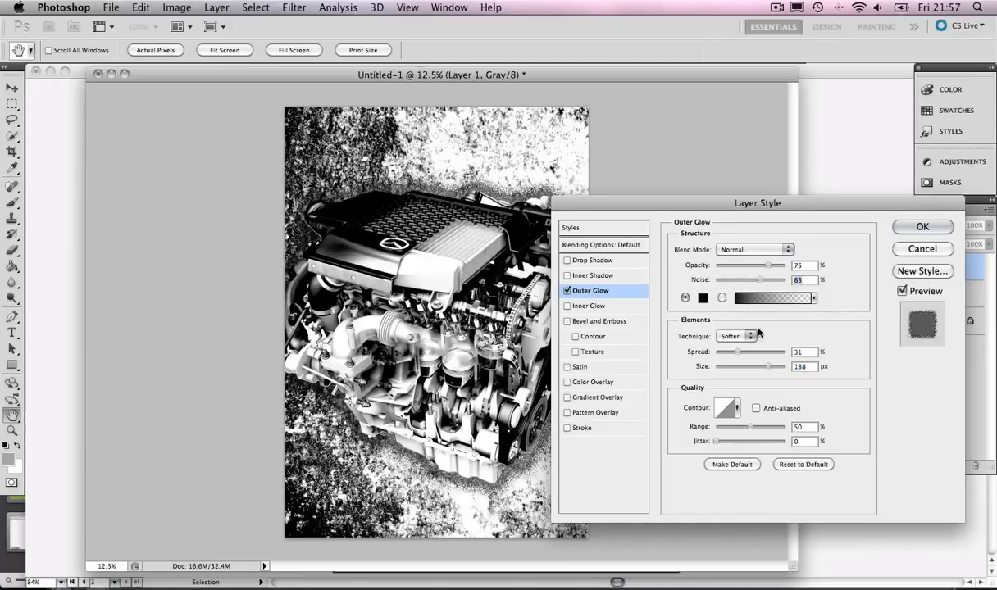
left_click(903, 228)
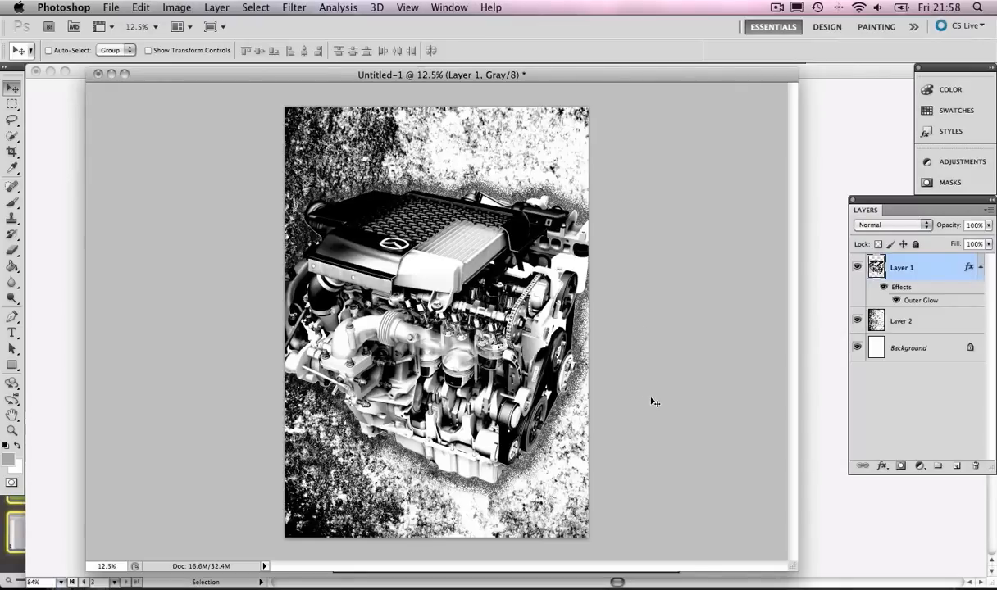
Switch to I Spy Tutorial.ai in Illustrator, copy the purple, teal and blue squares beside the poster, and return to Photoshop
key("super+Tab")
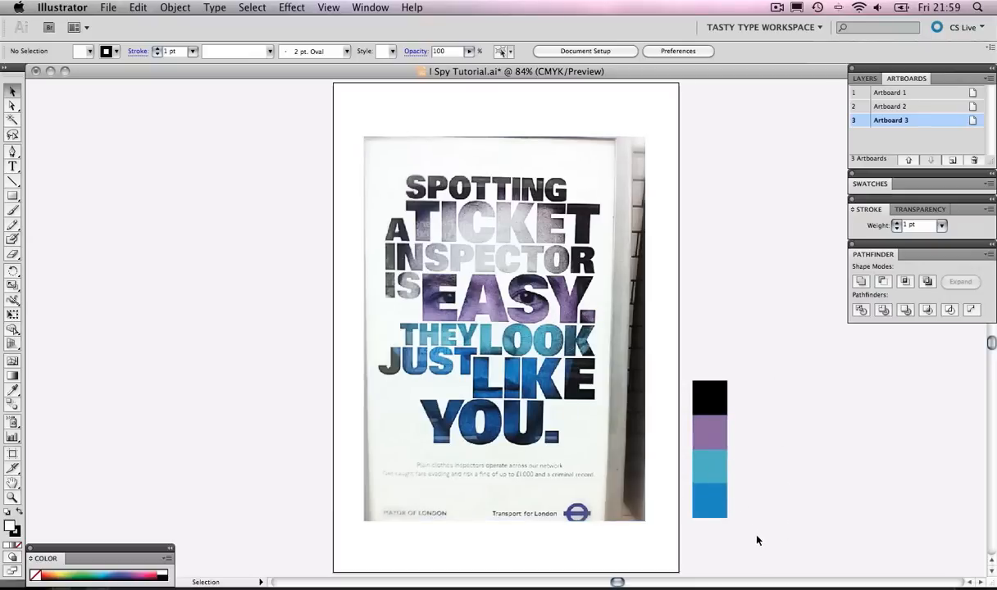
left_click_drag(757, 539, 713, 418)
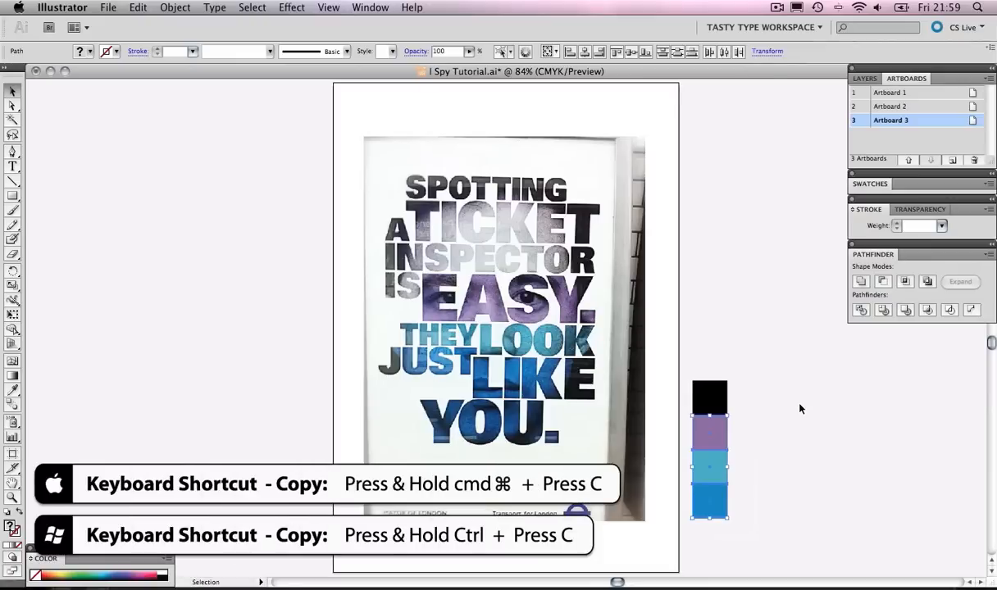
key("a")
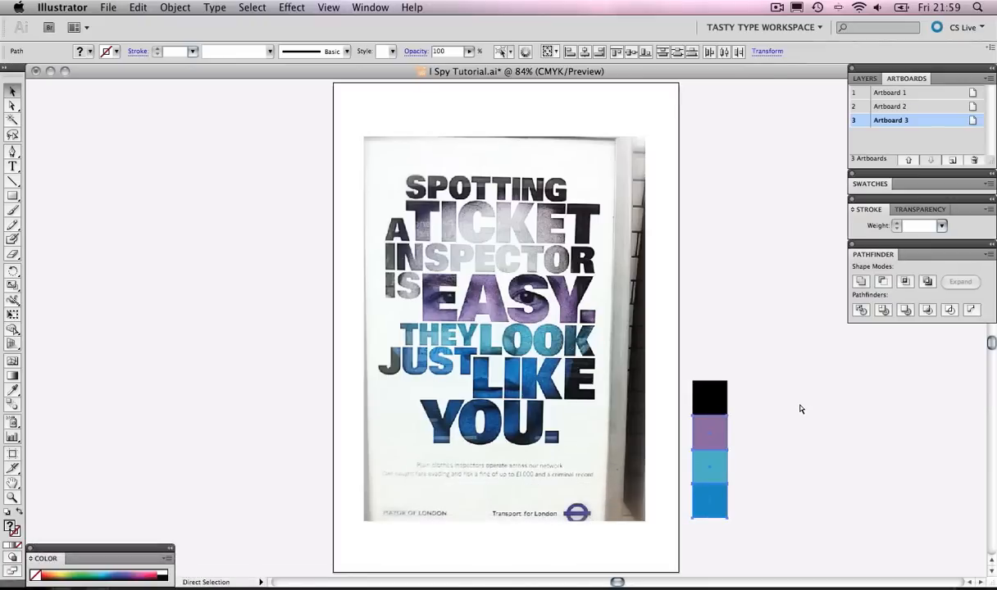
key("super+Tab")
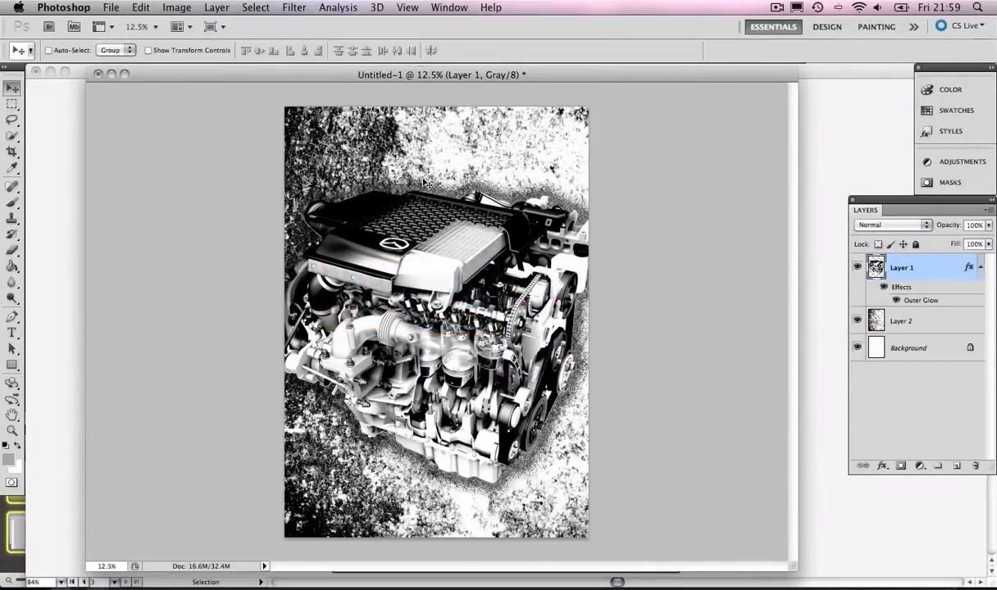
Convert the engine document to RGB Color mode without flattening the layers
left_click(176, 7)
mouse_move(293, 30)
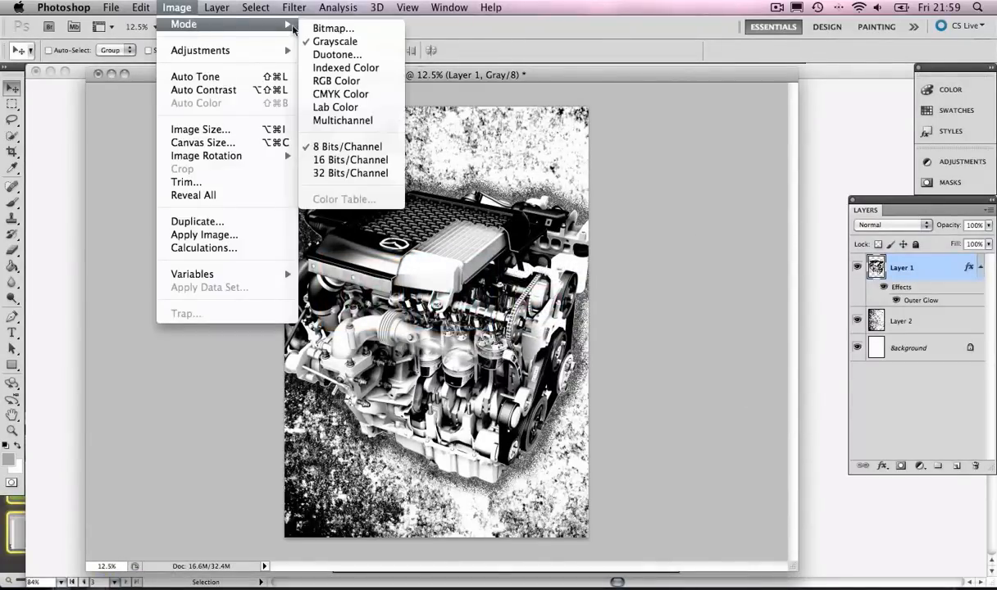
left_click(327, 81)
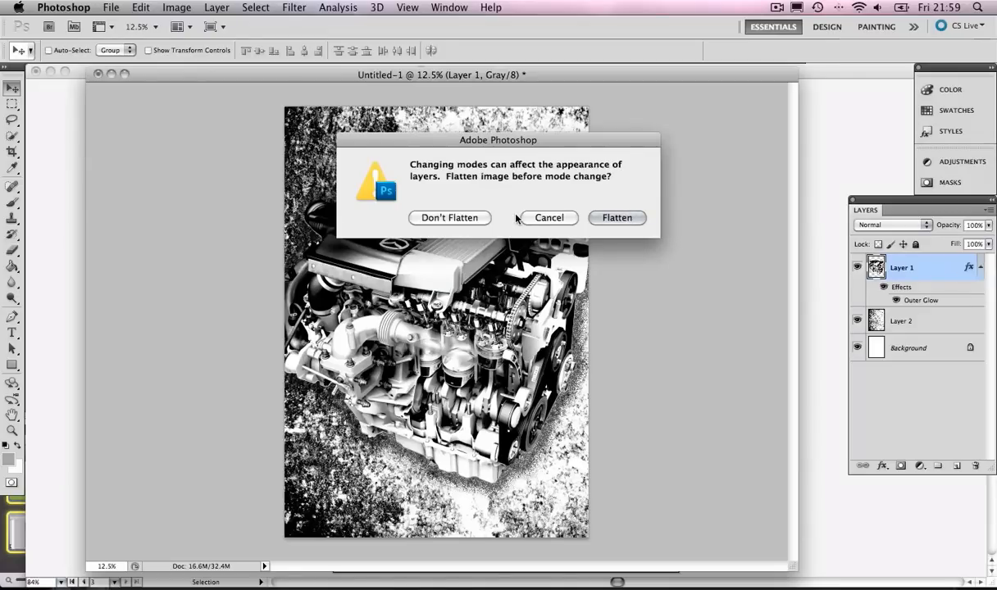
left_click(443, 218)
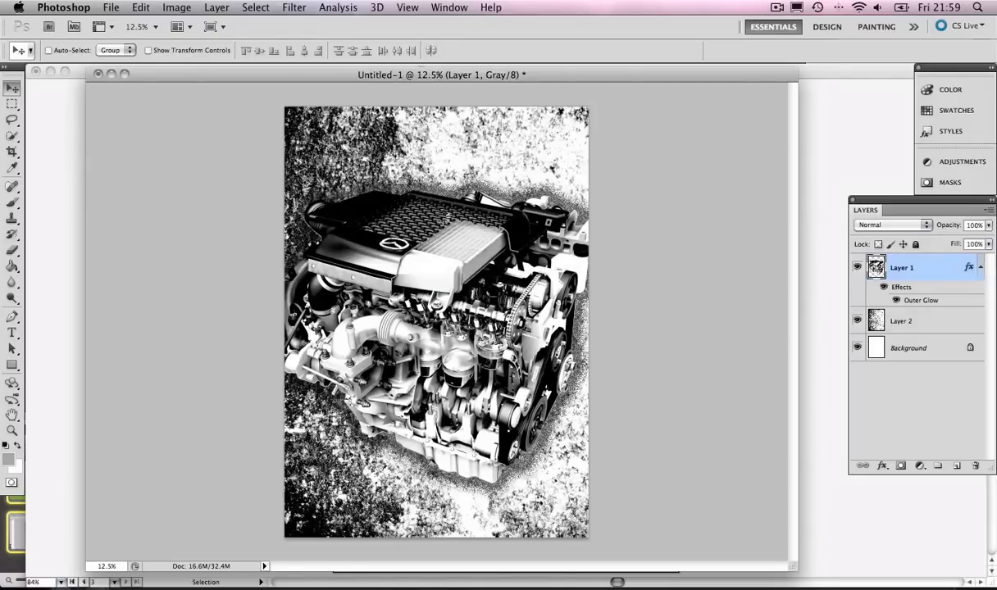
key("ctrl+z")
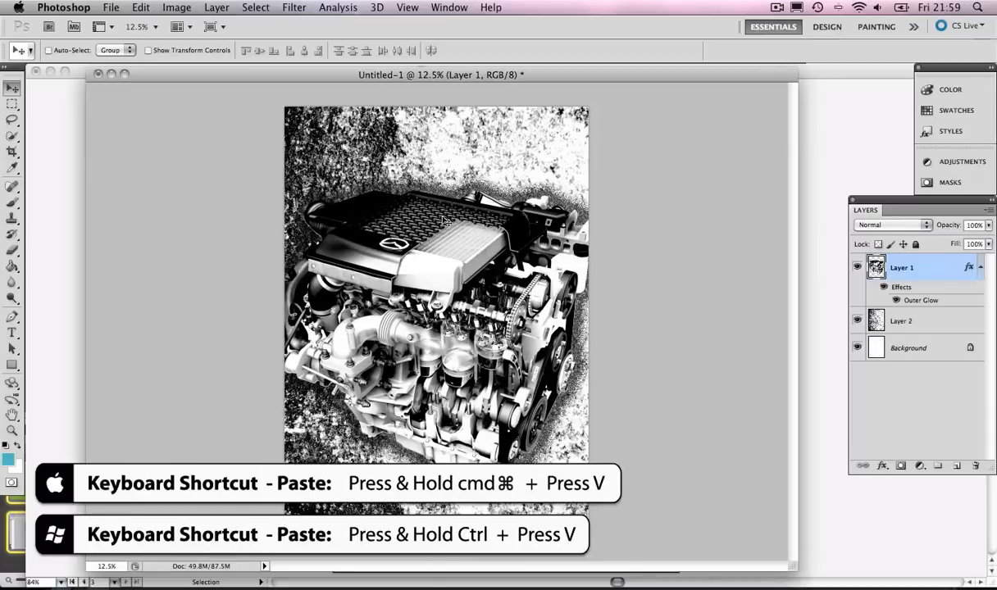
Paste the color squares as pixels, enlarge them, and move them to the lower right edge of the canvas
key("super+v")
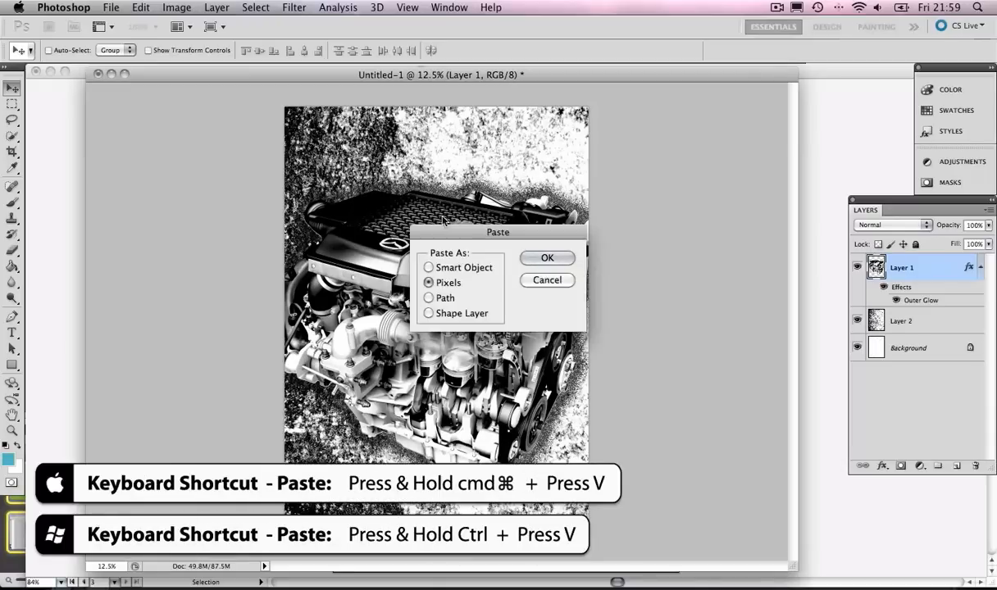
left_click(537, 259)
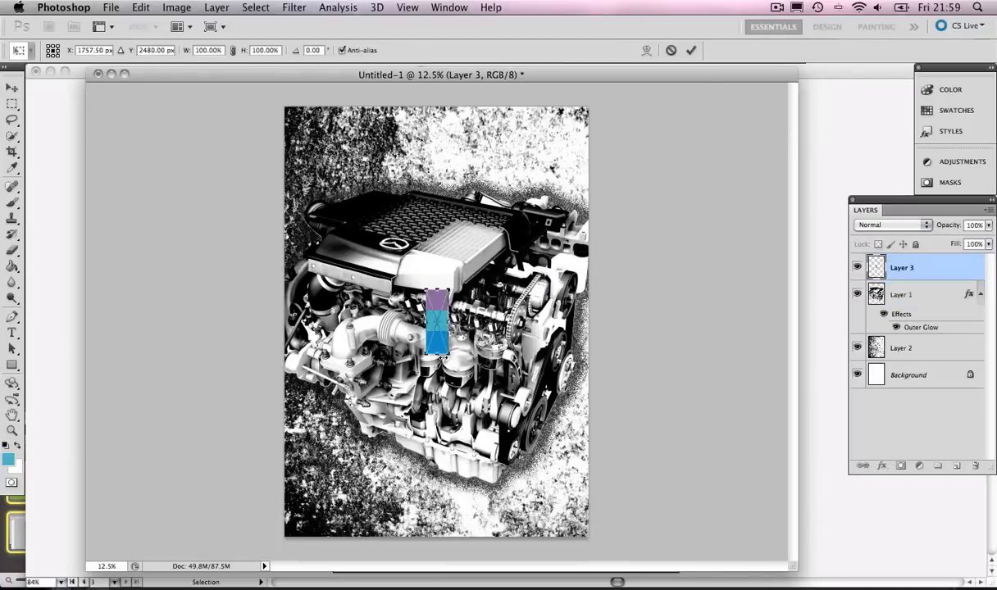
left_click_drag(445, 351, 480, 451)
key("Return")
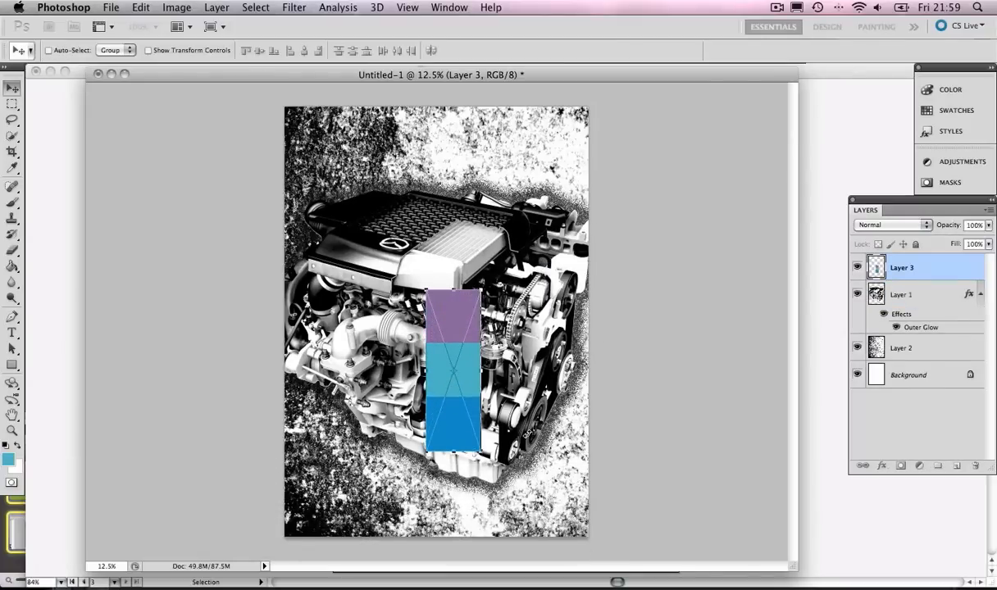
left_click_drag(446, 336, 581, 414)
Sample the blue square as the foreground color and create a new layer named Colour Overley
left_click(12, 167)
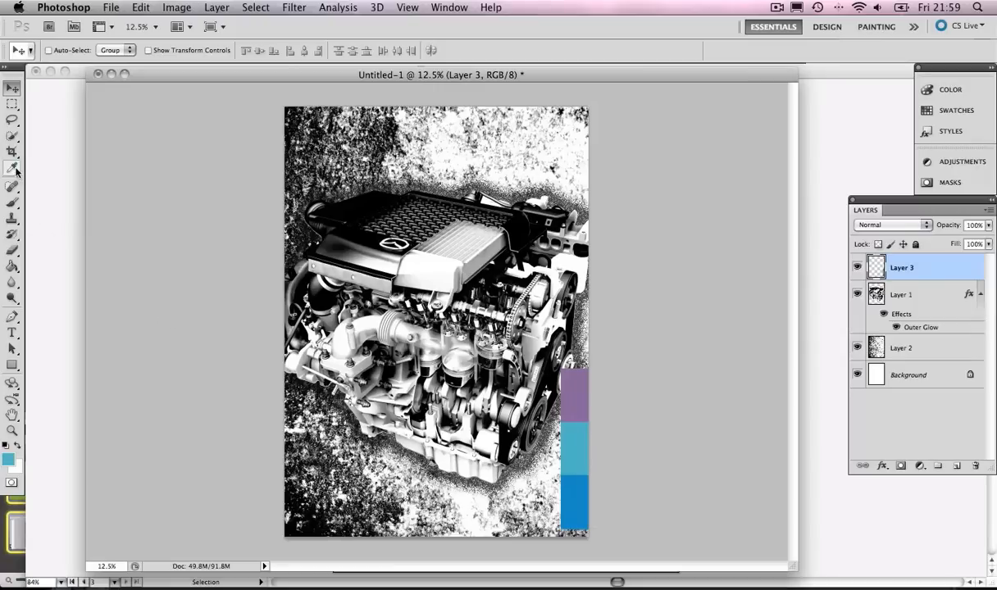
left_click(581, 497)
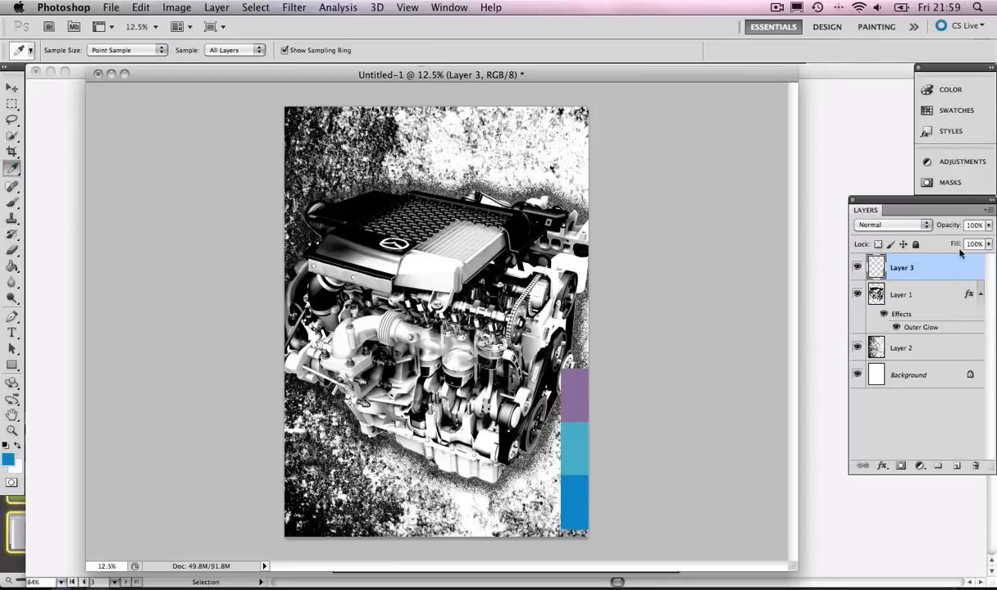
left_click(989, 211)
left_click(853, 177)
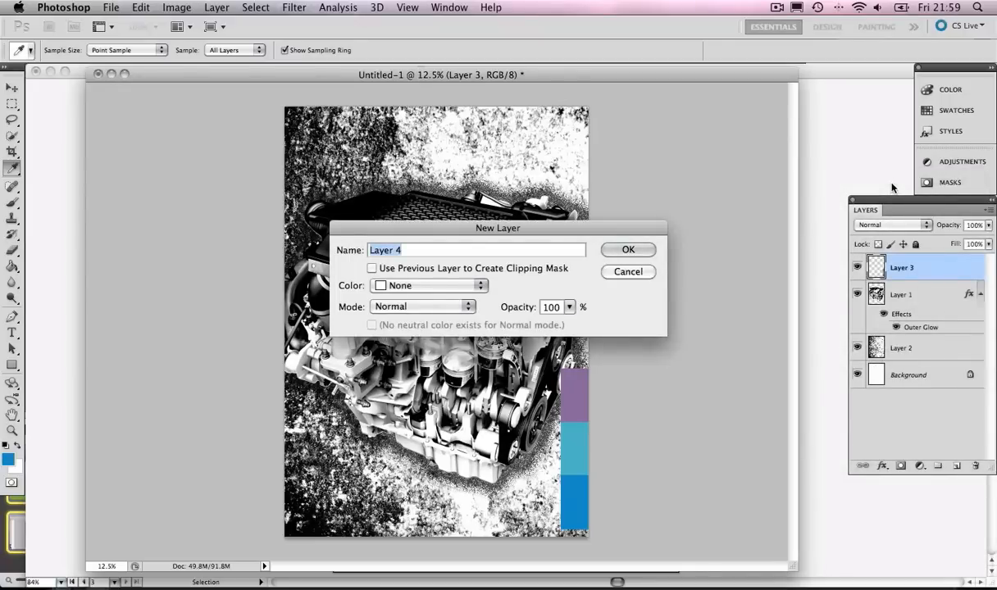
type("Colour O")
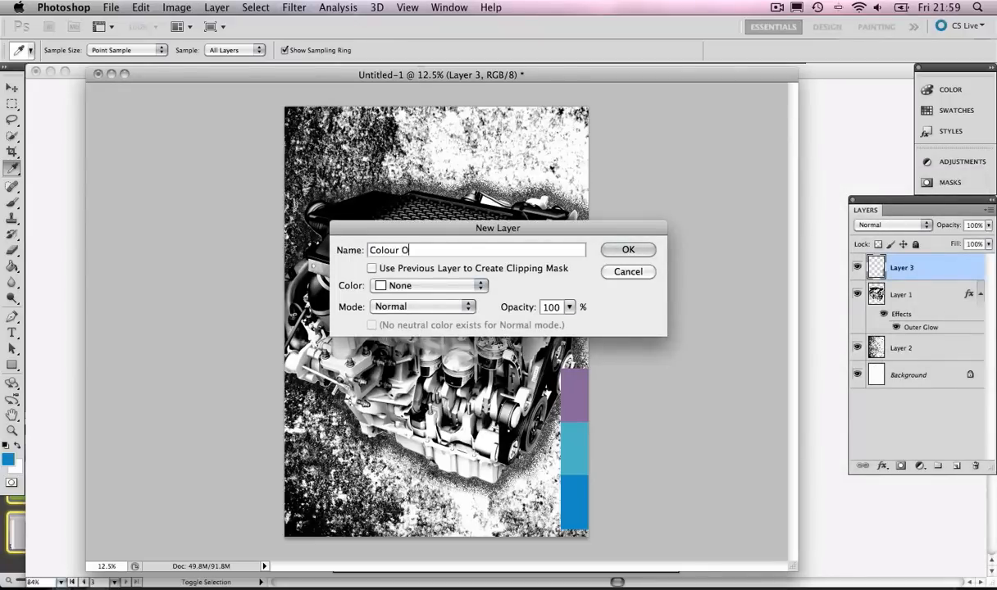
type("verla")
left_click(602, 250)
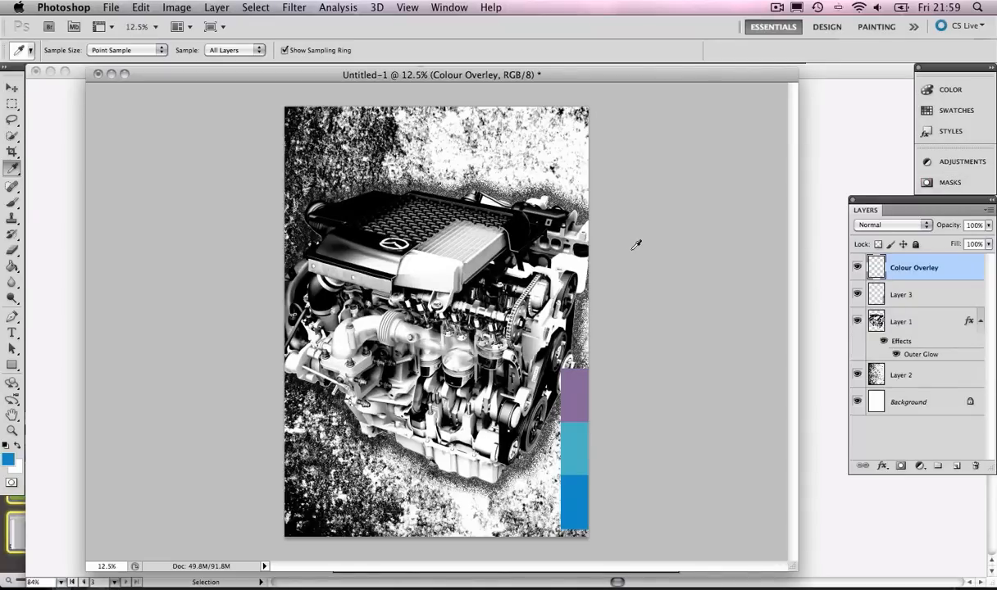
Paint a blue diagonal band across the lower part of the image with a soft 1871 px brush, and hide the Colour Overley layer
left_click(10, 204)
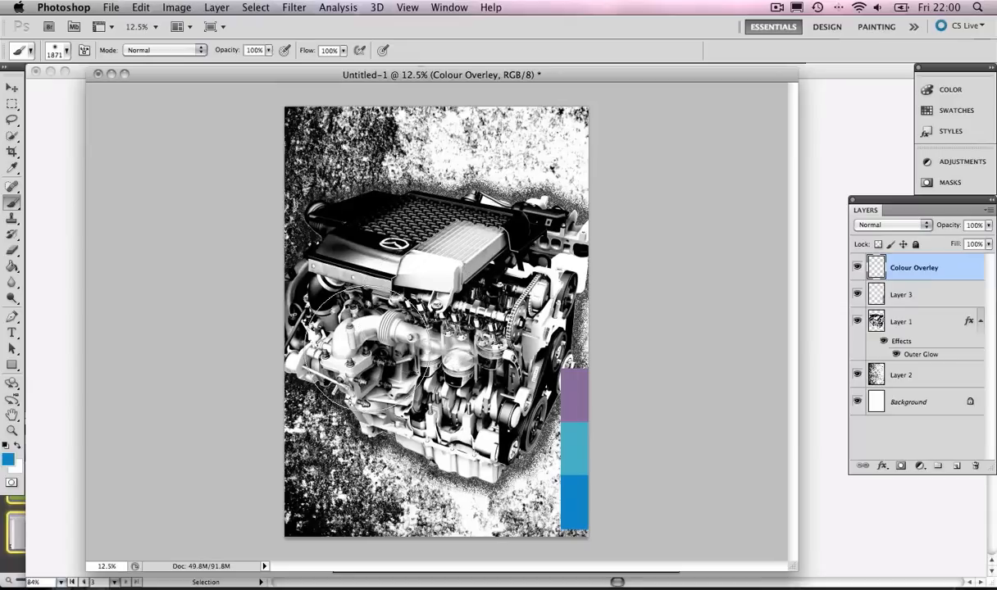
mouse_move(291, 373)
left_mouse_down()
mouse_move(332, 414)
mouse_move(422, 463)
mouse_move(508, 483)
mouse_move(545, 512)
mouse_move(602, 525)
left_mouse_up()
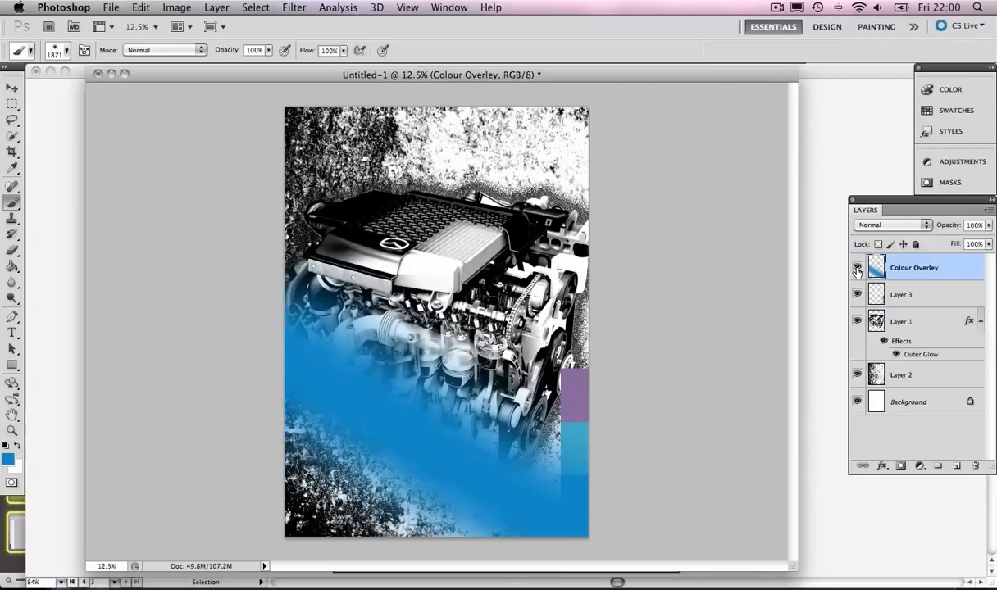
left_click(857, 269)
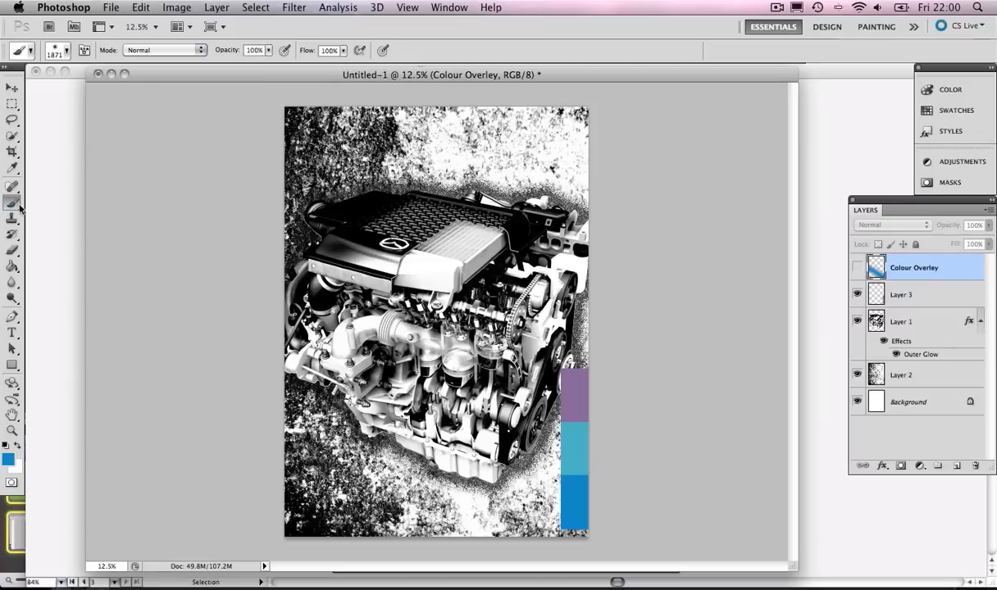
Sample the teal square and paint a soft teal diagonal band above the blue one on the Colour Overley layer
left_click(11, 167)
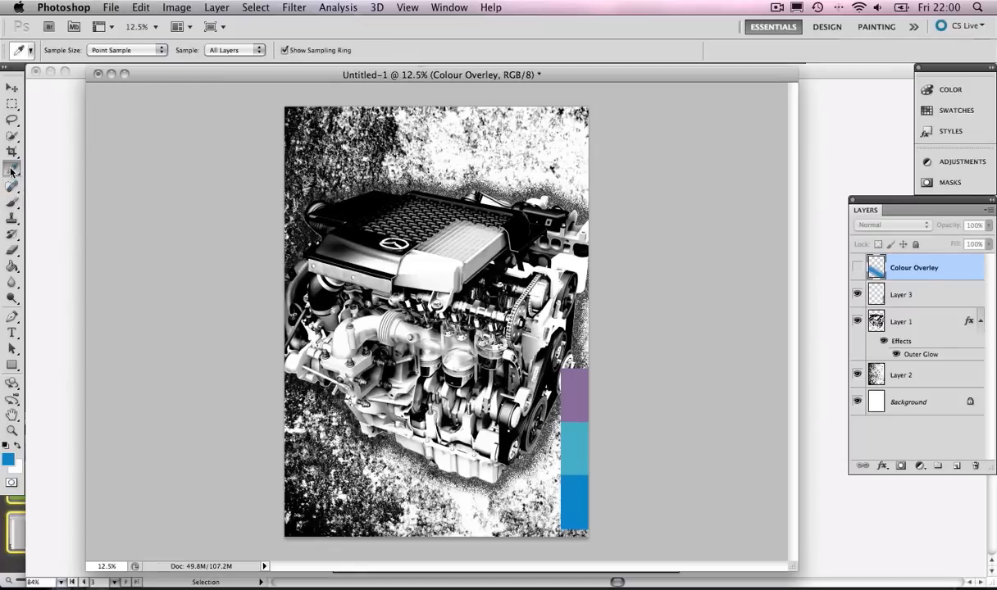
left_click(569, 445)
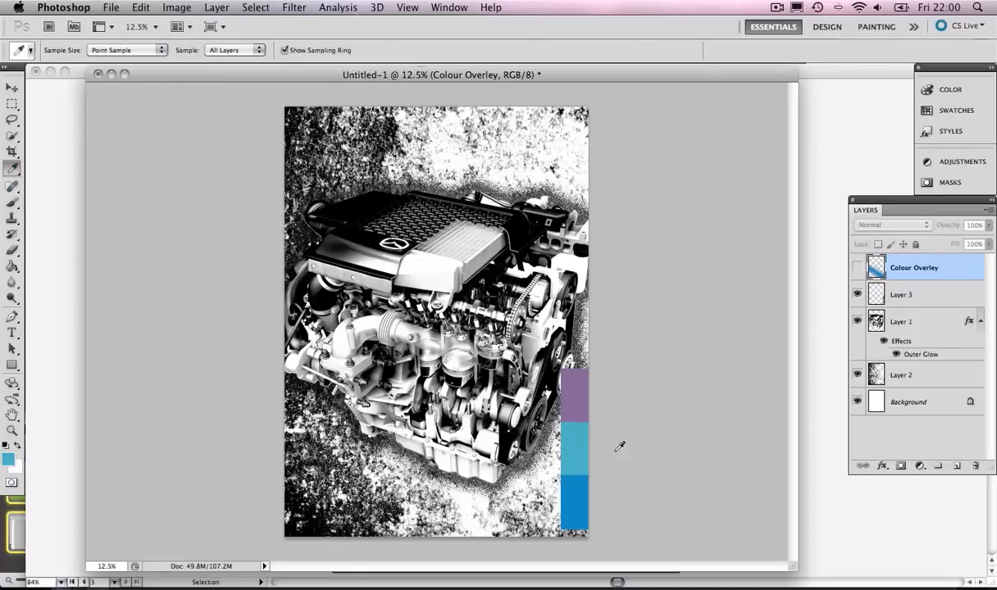
left_click(857, 270)
left_click(11, 202)
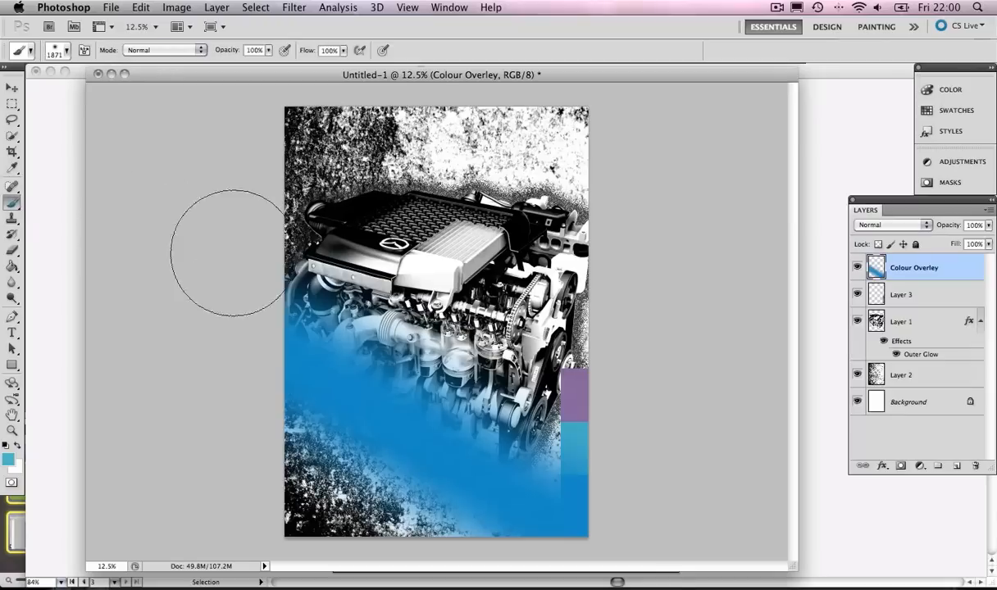
mouse_move(323, 245)
left_mouse_down()
mouse_move(385, 309)
mouse_move(492, 356)
mouse_move(598, 433)
left_mouse_up()
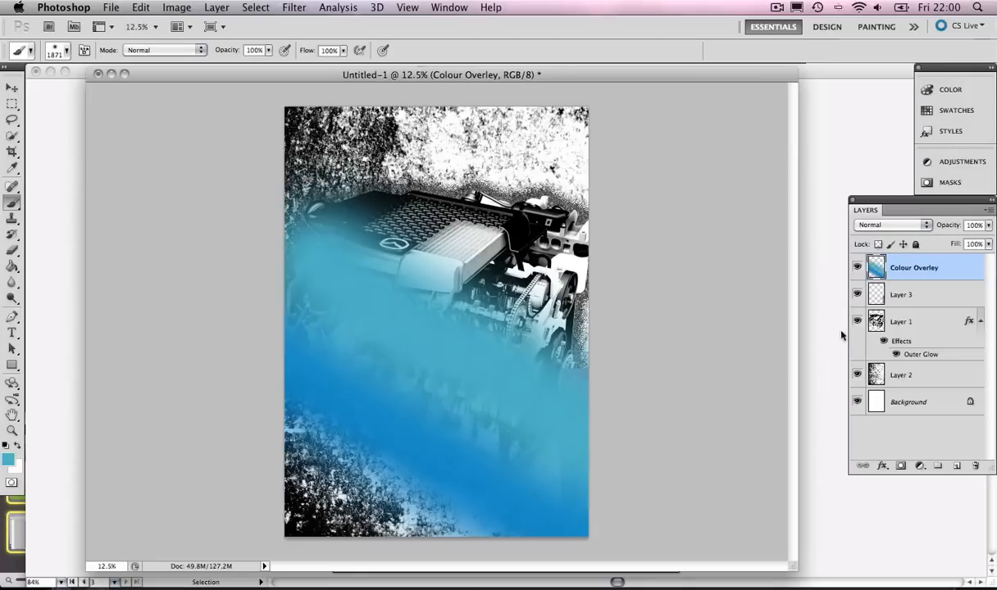
Sample the purple square, paint a purple diagonal band above the teal one on Colour Overley, and hide the color squares layer
left_click(856, 268)
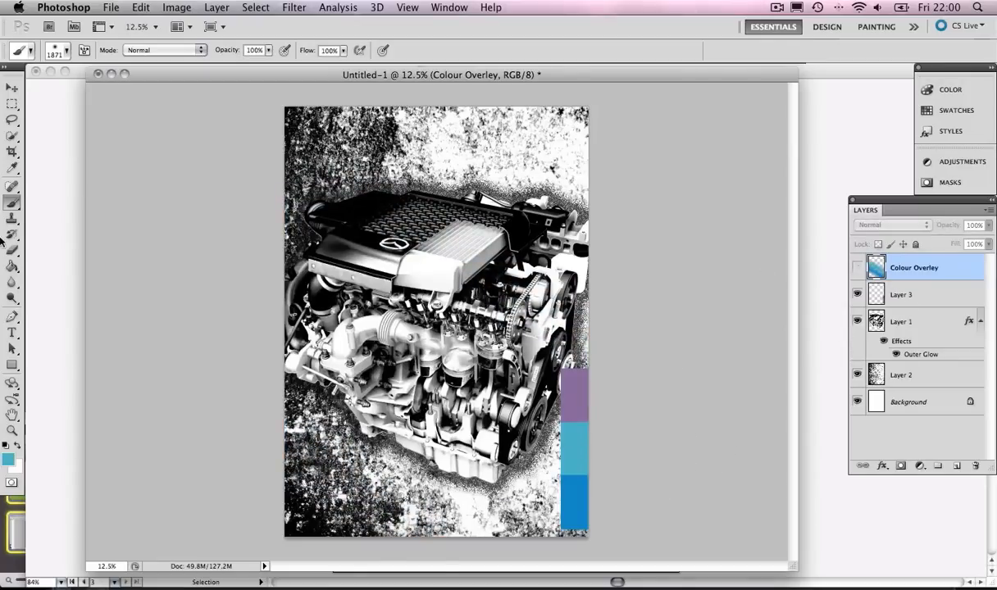
left_click(11, 168)
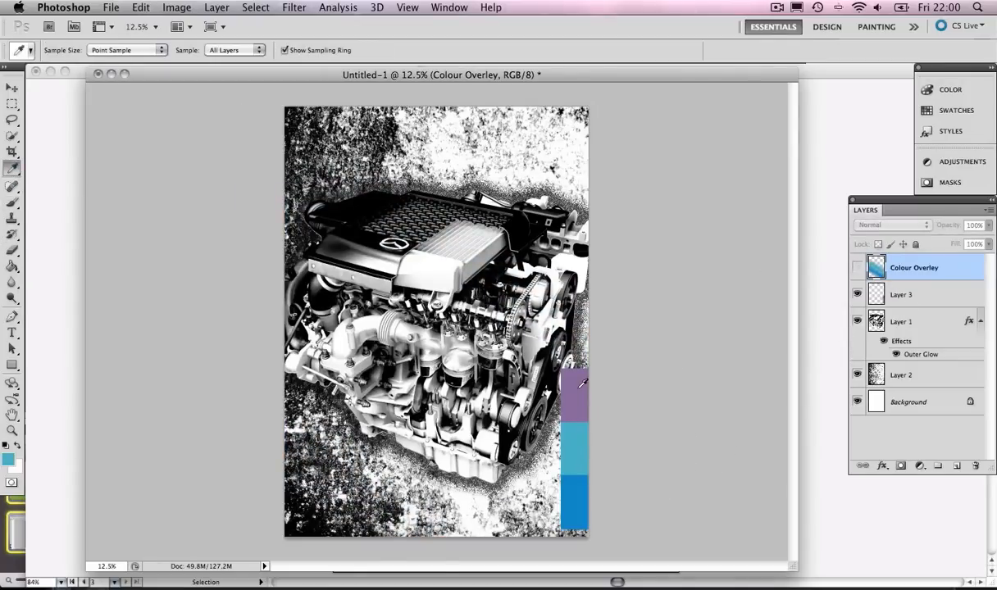
left_click(580, 386)
left_click(857, 267)
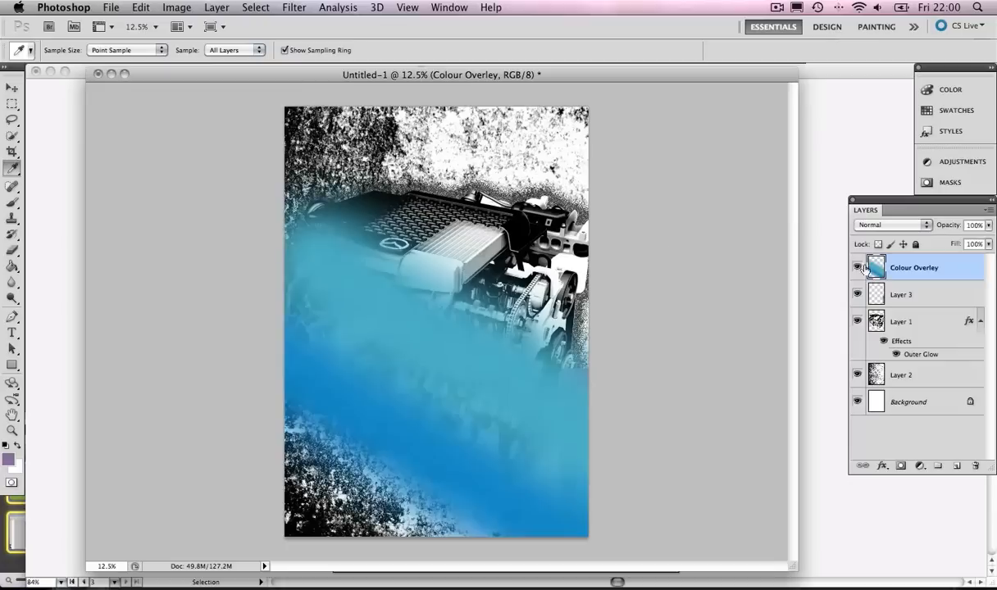
left_click(12, 202)
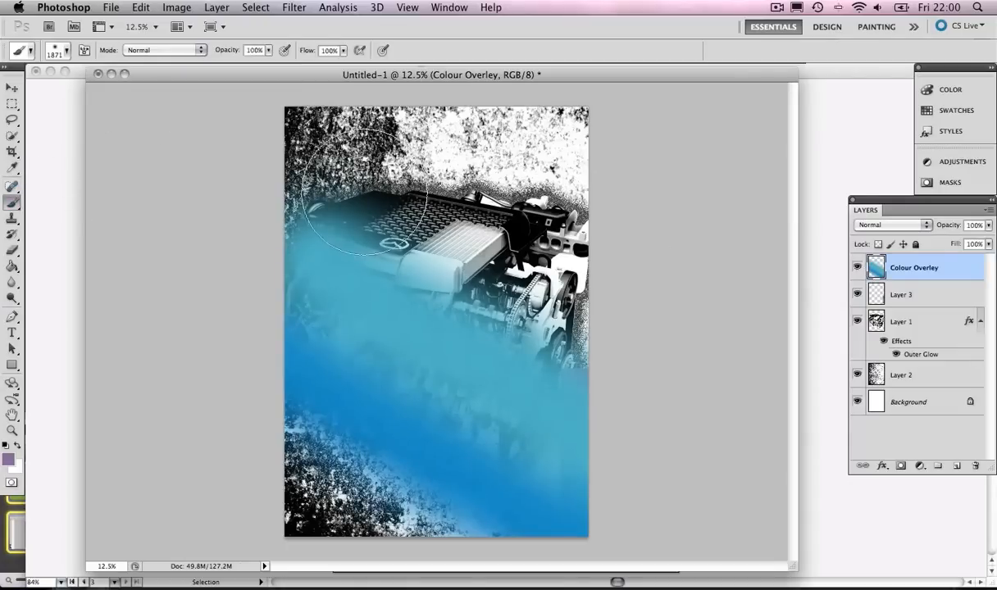
mouse_move(315, 160)
left_mouse_down()
mouse_move(459, 230)
mouse_move(545, 299)
mouse_move(559, 296)
mouse_move(566, 328)
left_mouse_up()
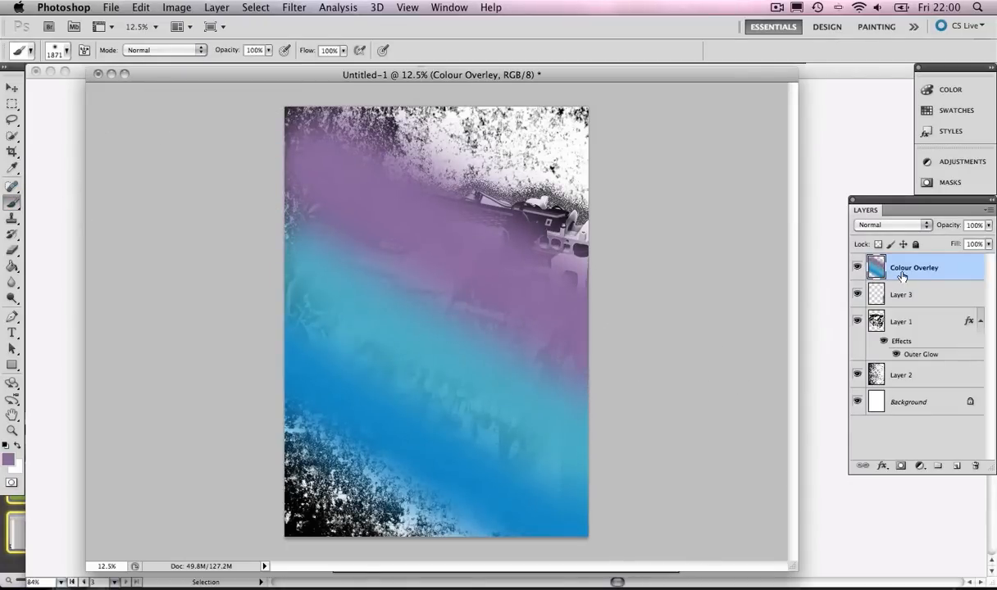
left_click(859, 294)
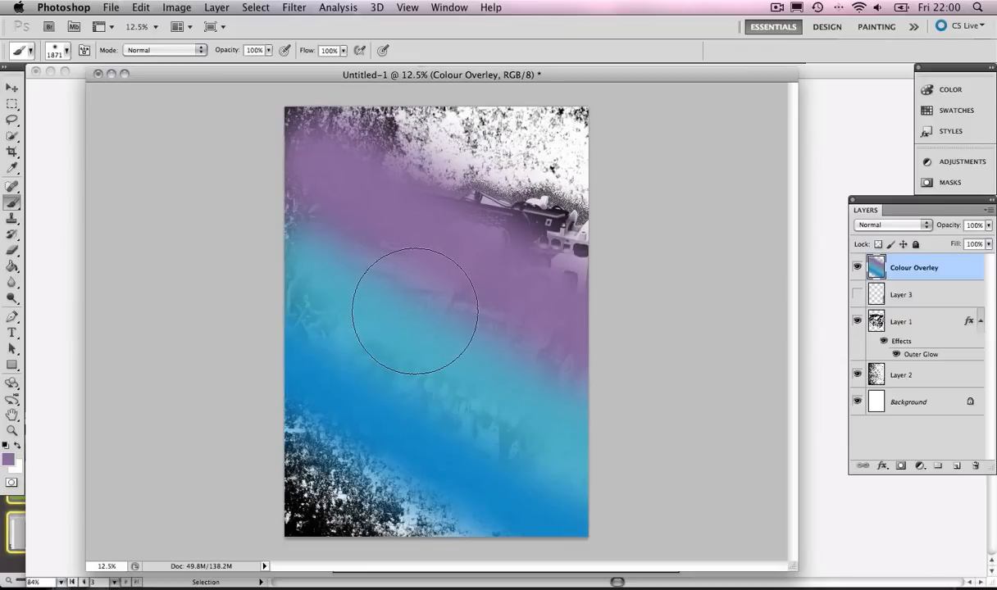
Apply a Gaussian Blur with a radius of 132.1 pixels to the Colour Overley layer
left_click(292, 8)
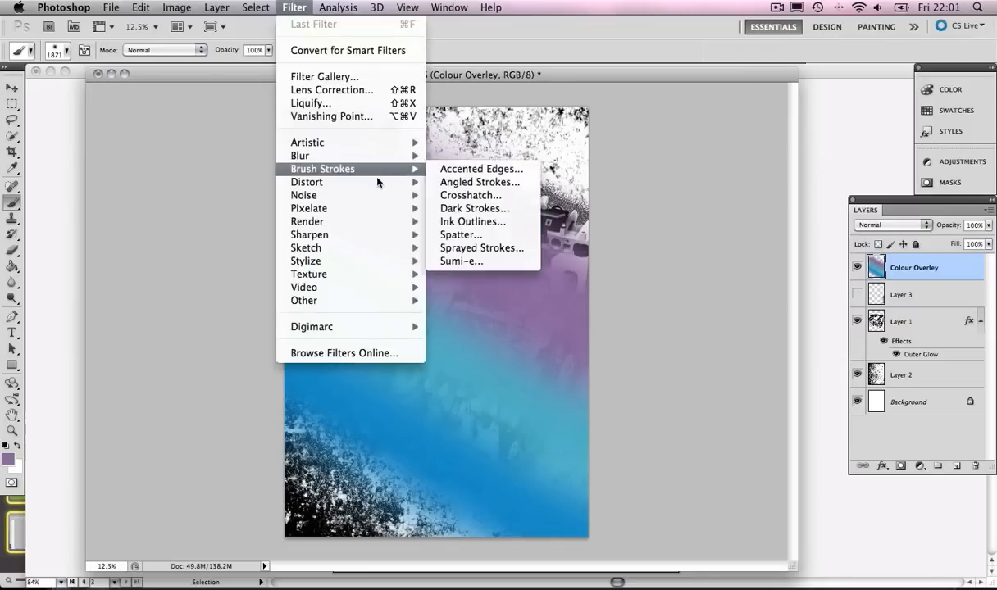
mouse_move(381, 163)
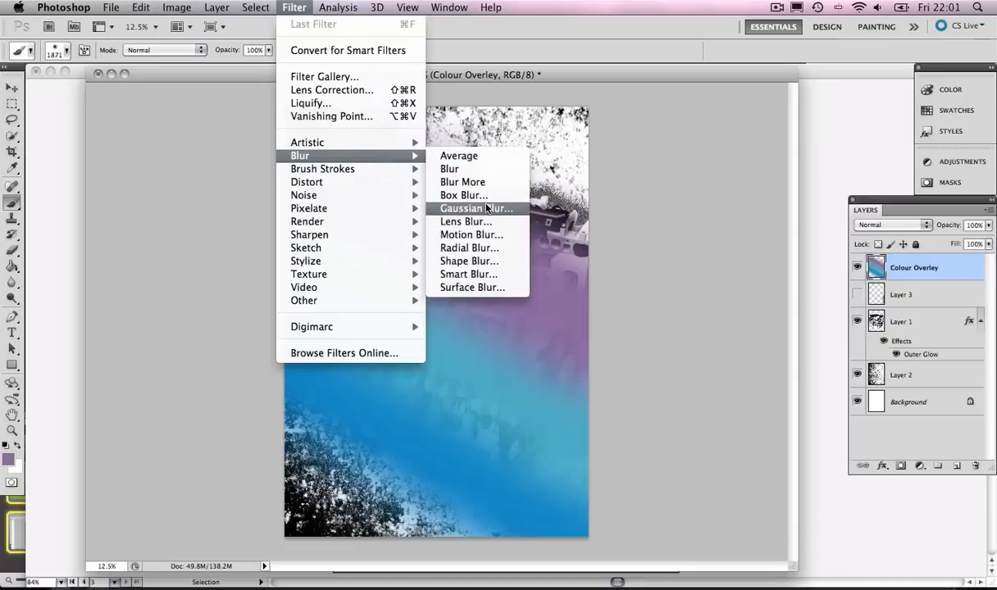
left_click(459, 197)
left_click_drag(469, 170, 635, 165)
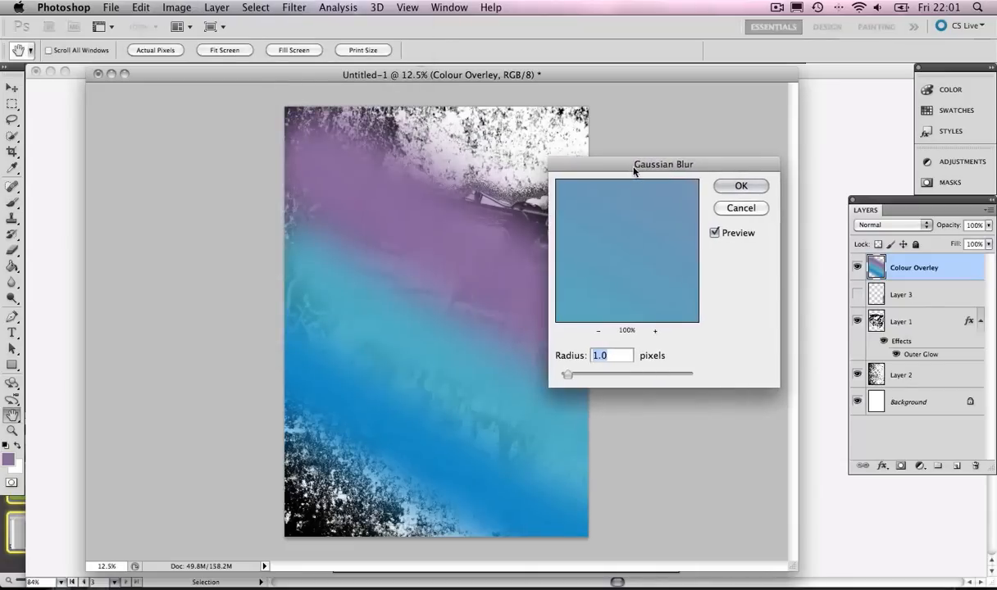
left_click_drag(567, 374, 651, 377)
left_click(598, 331)
left_click(598, 331)
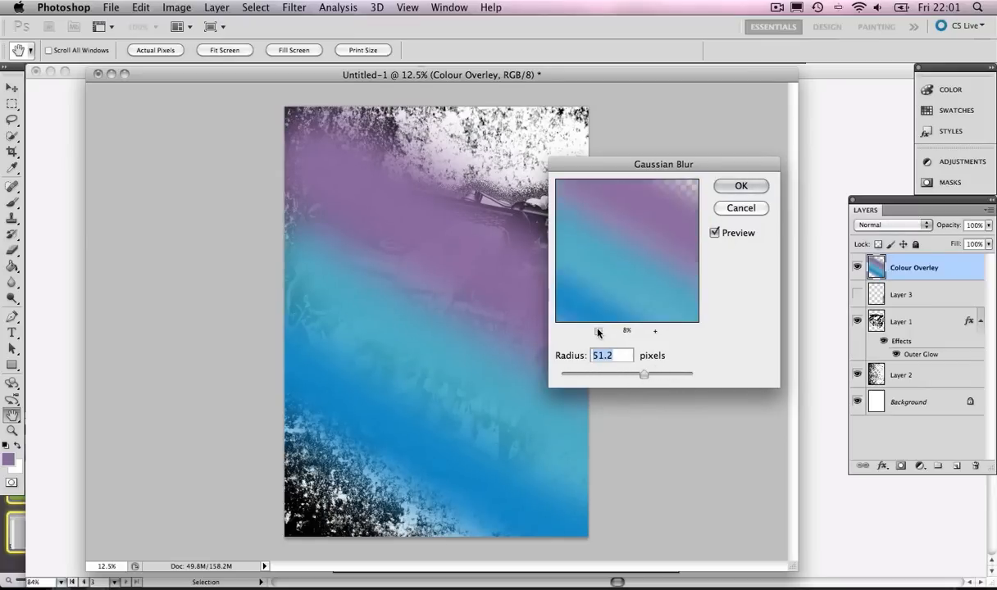
left_click(599, 331)
left_click_drag(645, 373, 684, 378)
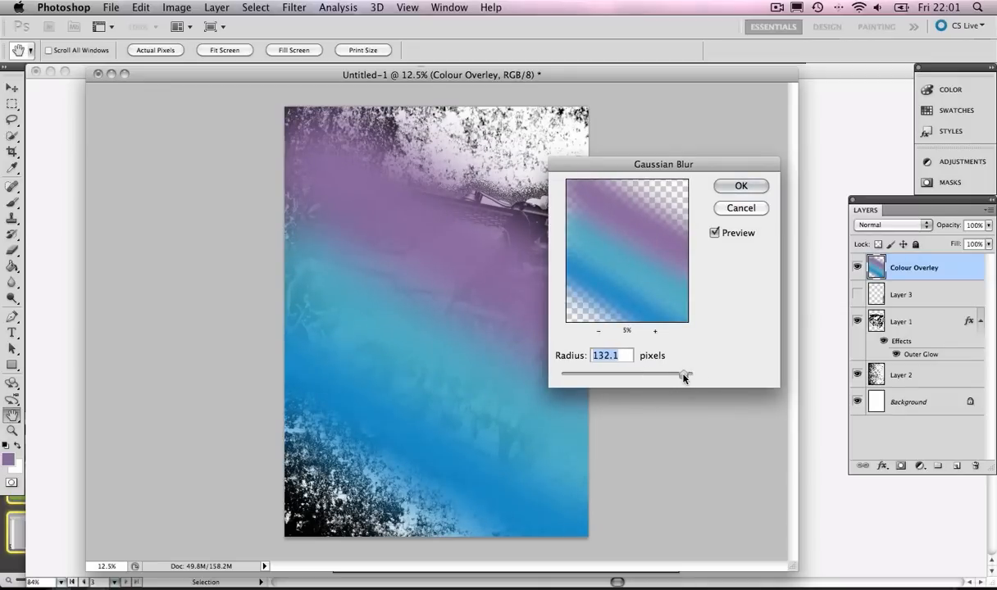
left_click(723, 185)
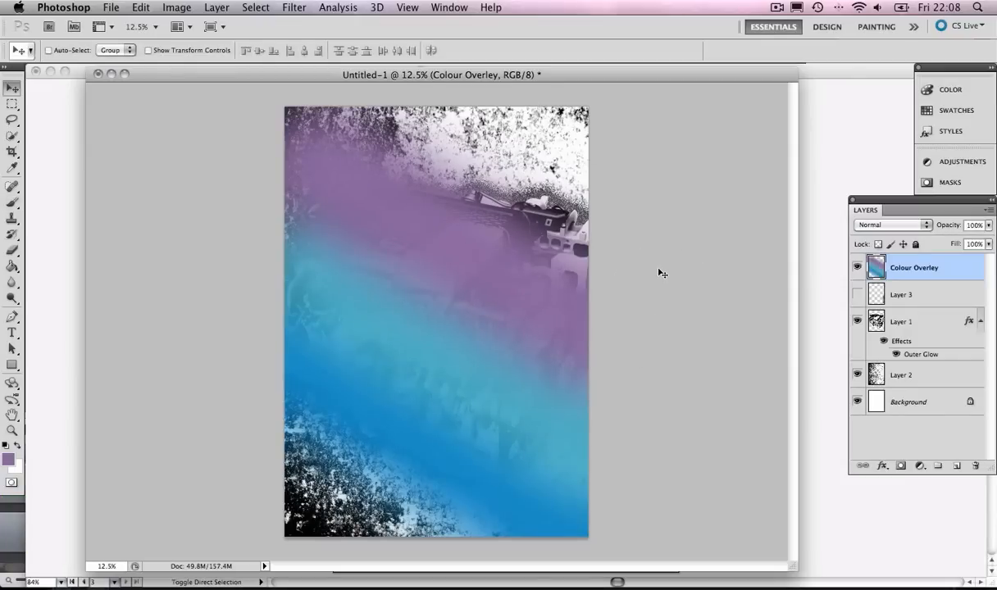
Delete Layer 3, which holds the color squares
left_click(943, 294)
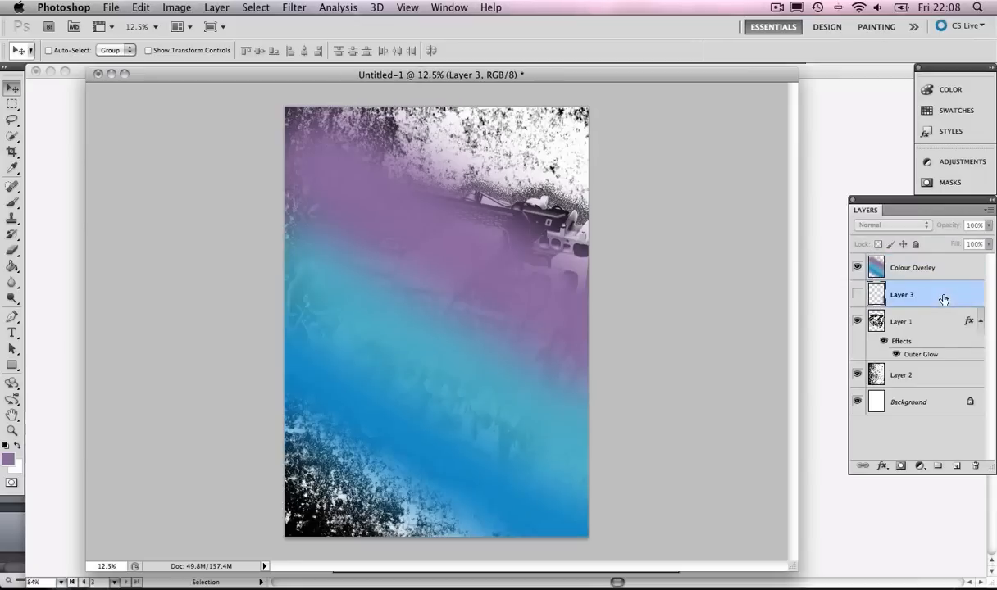
left_click(975, 465)
left_click(606, 224)
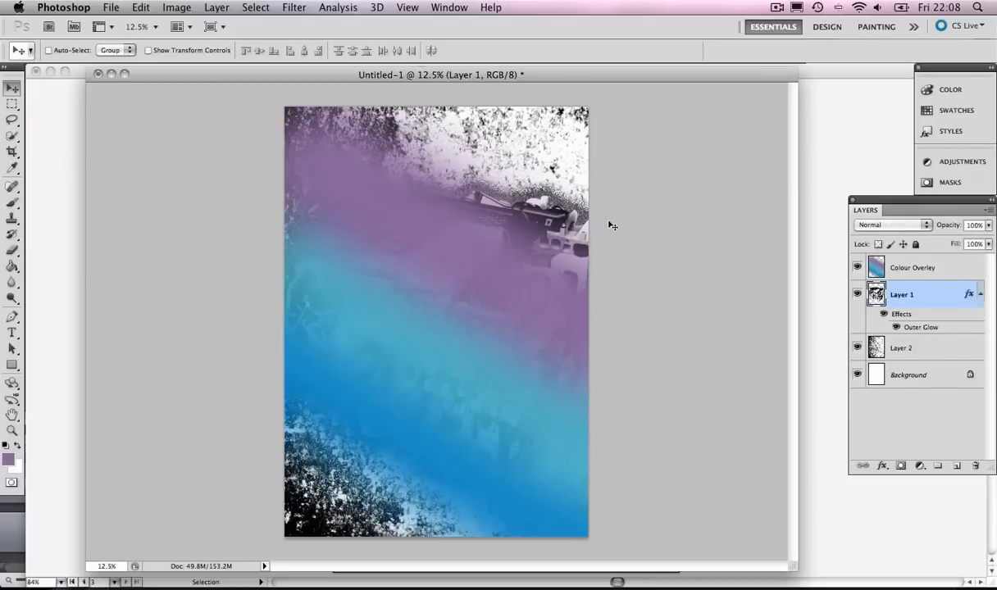
Set the Colour Overley layer's blending mode to Multiply and compare the colors with the reference poster in Illustrator
left_click(909, 272)
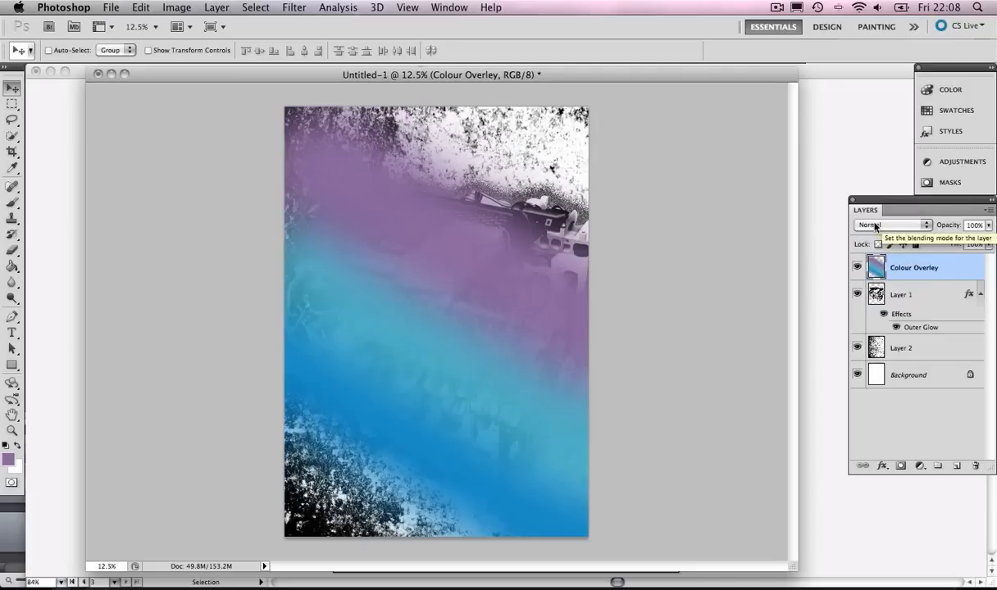
left_click(903, 226)
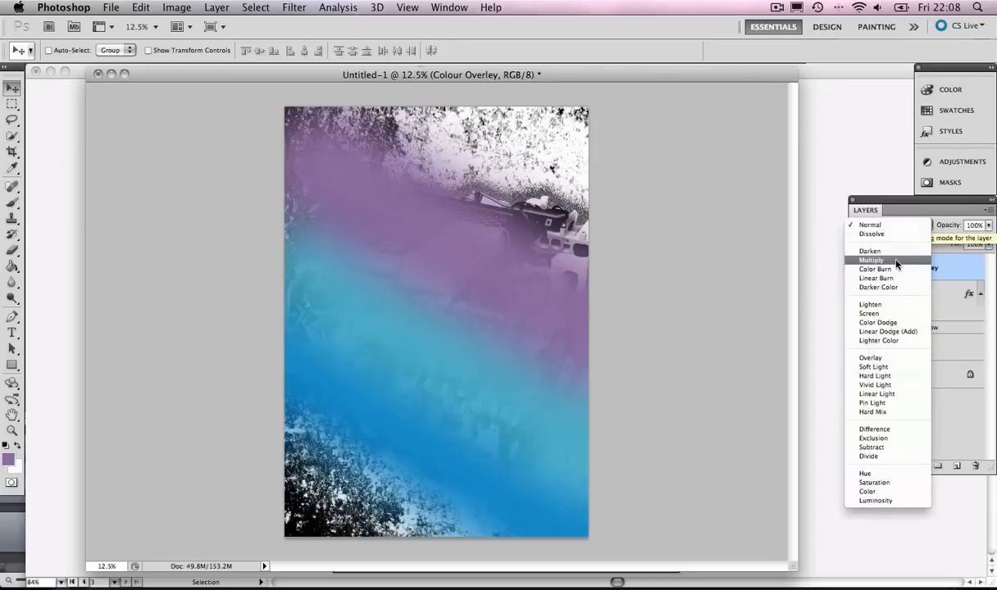
left_click(869, 260)
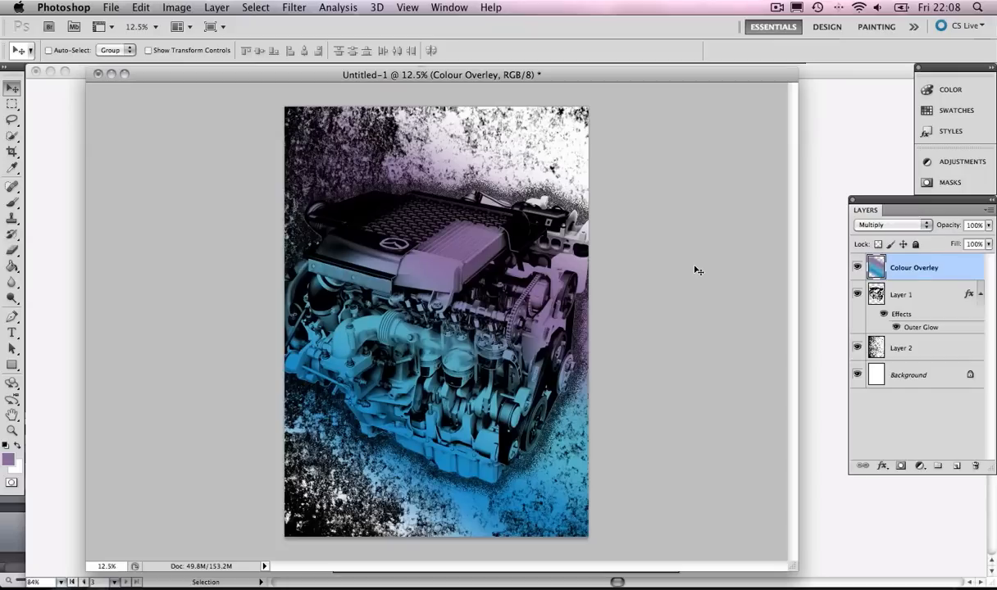
key("super+Tab")
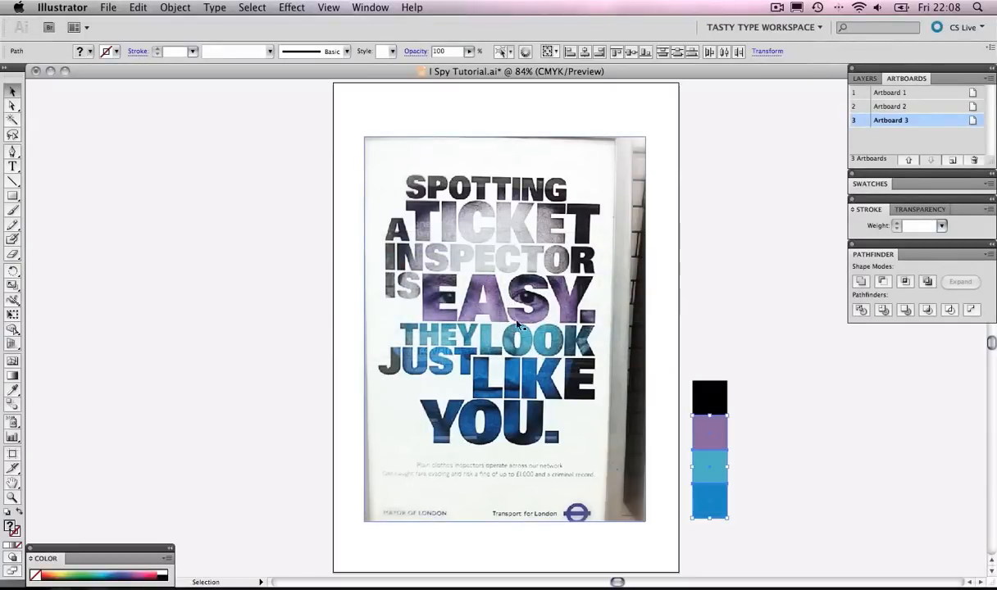
key("super+Tab")
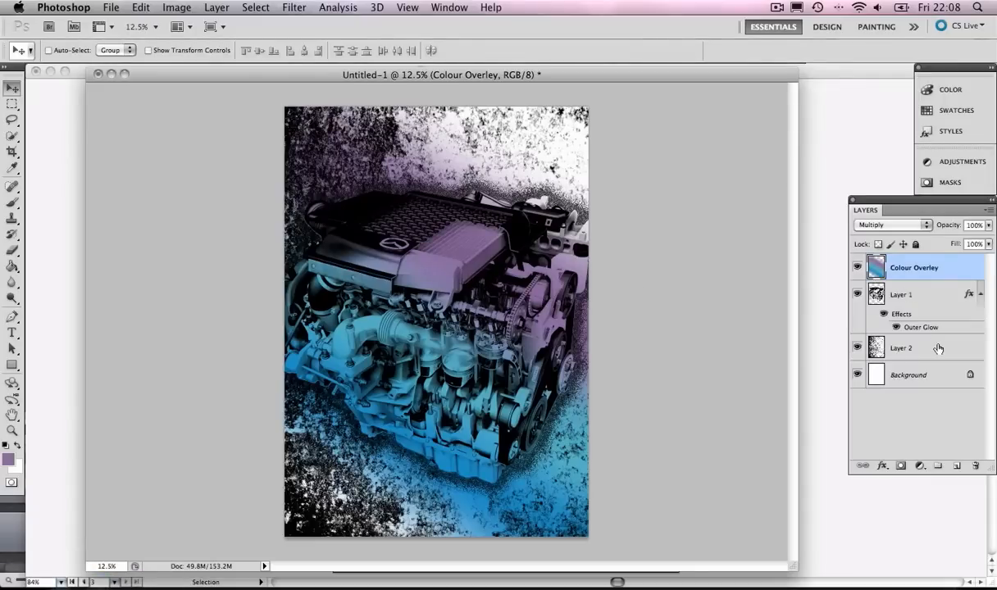
Create a group named Engine Layers, move Colour Overley, Layer 1 and Layer 2 into it, and collapse the group
left_click(990, 208)
left_click(884, 245)
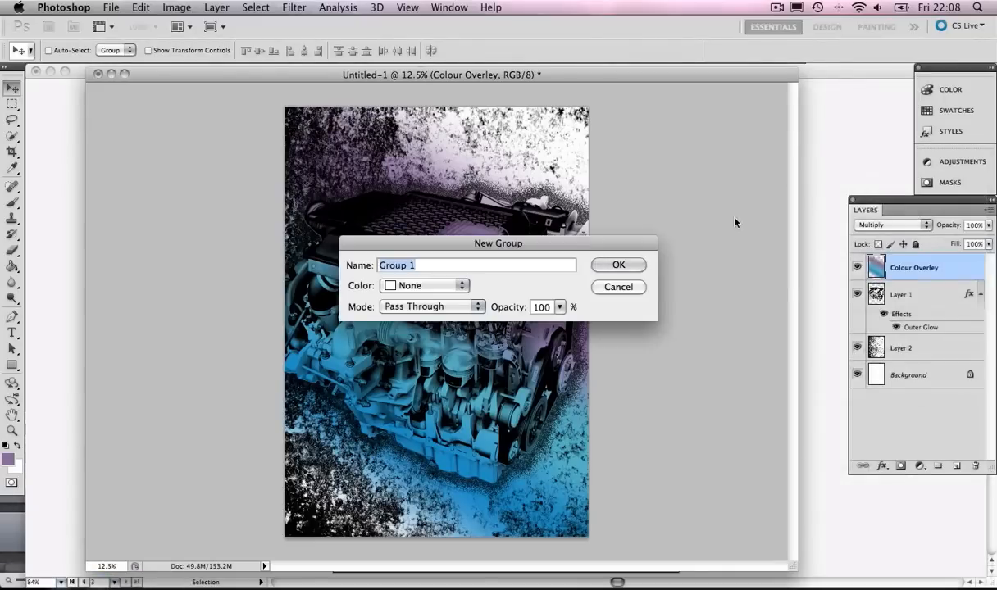
type("Engine Layers")
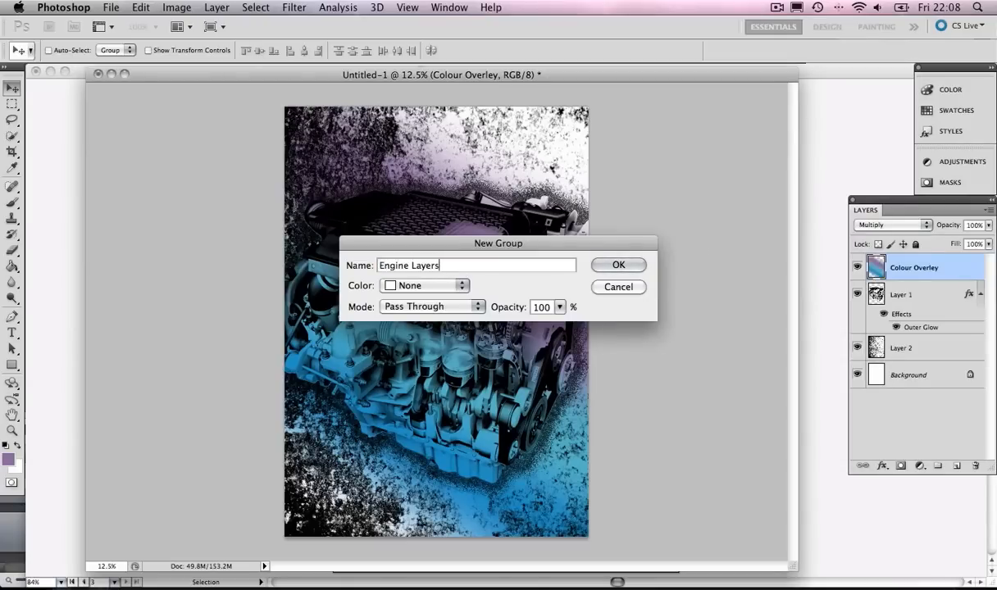
left_click(615, 265)
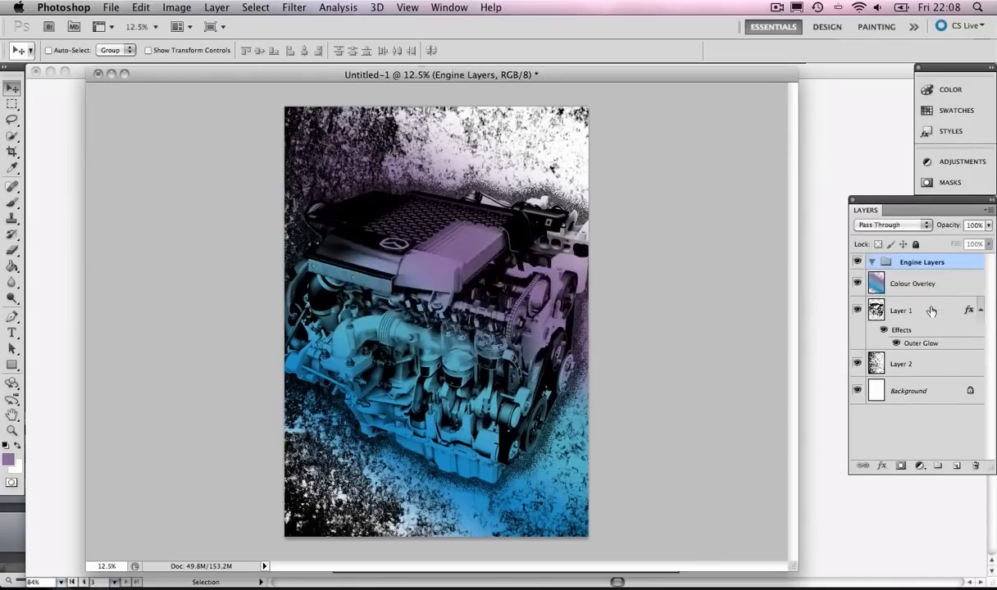
left_click(923, 283)
left_click(890, 361, "shift")
left_click_drag(890, 361, 875, 262)
left_click(874, 262)
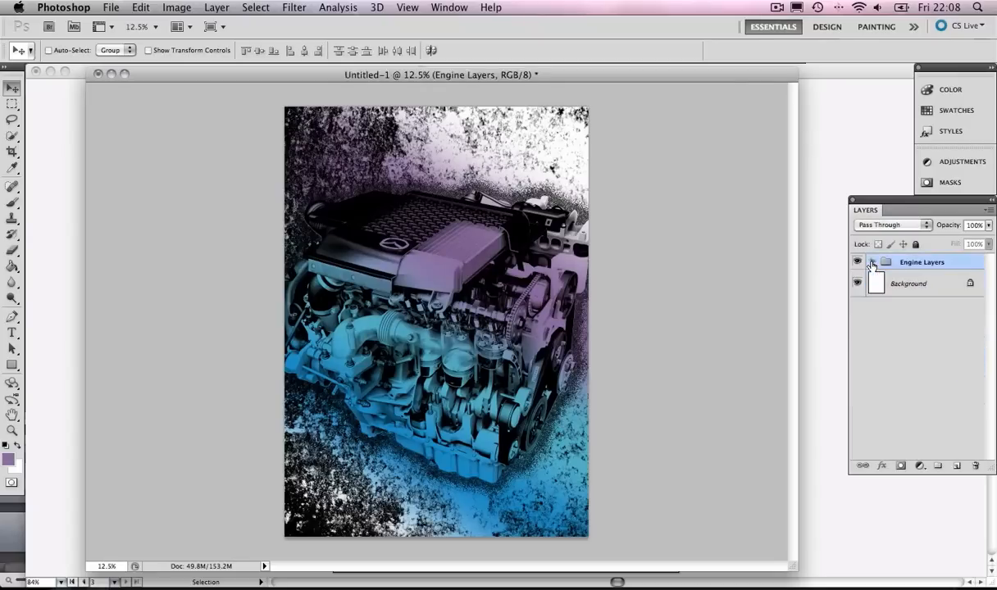
Duplicate the Engine Layers group, merge the copy into a single layer, and hide the original group
left_click(987, 211)
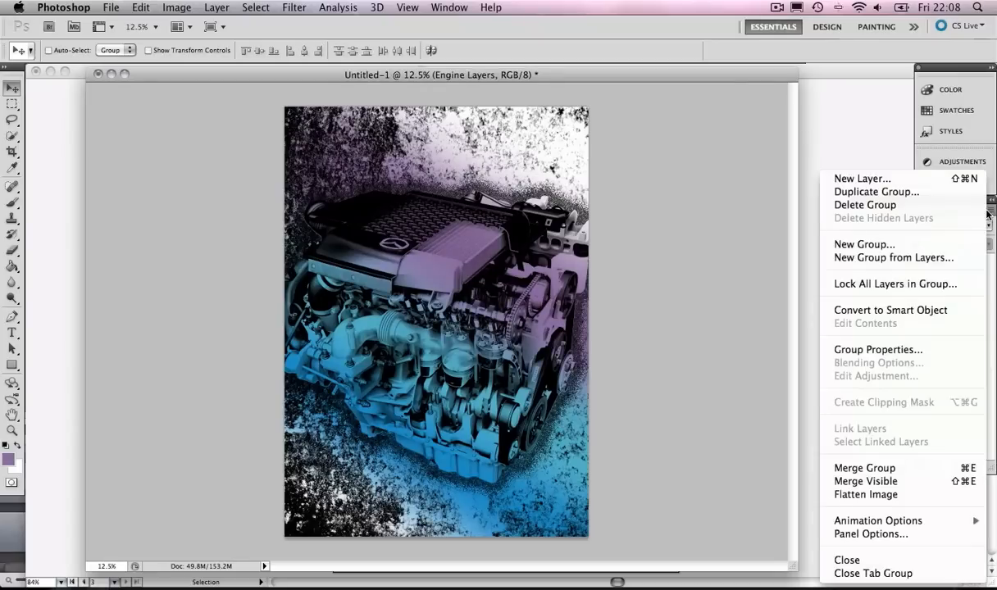
left_click(902, 192)
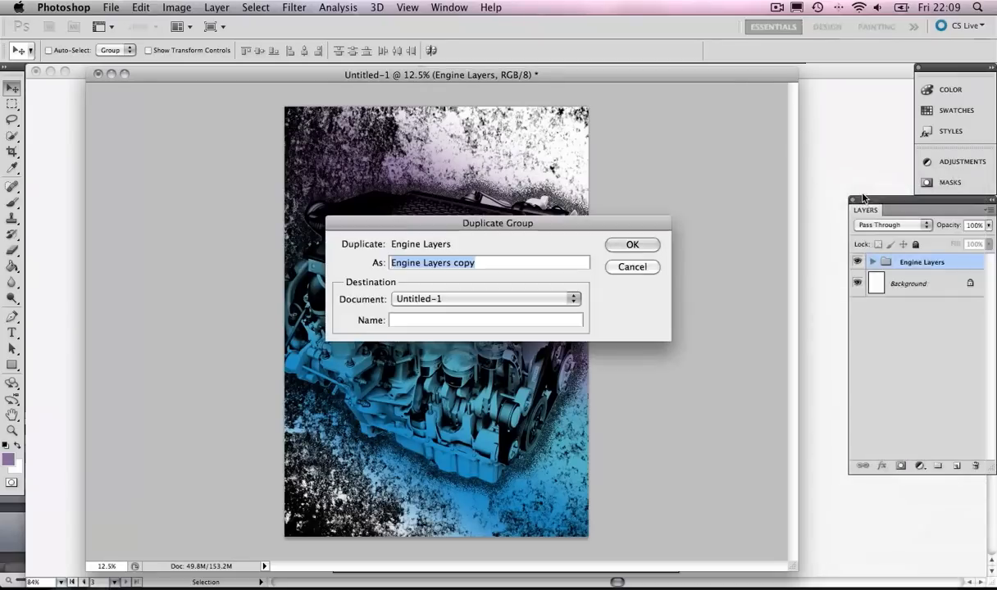
left_click(645, 245)
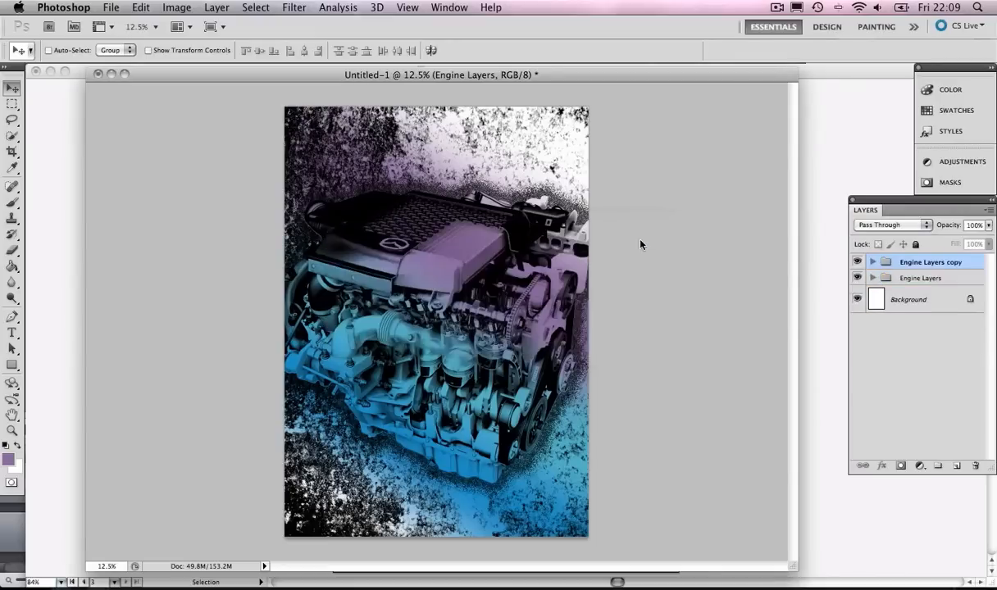
left_click(988, 211)
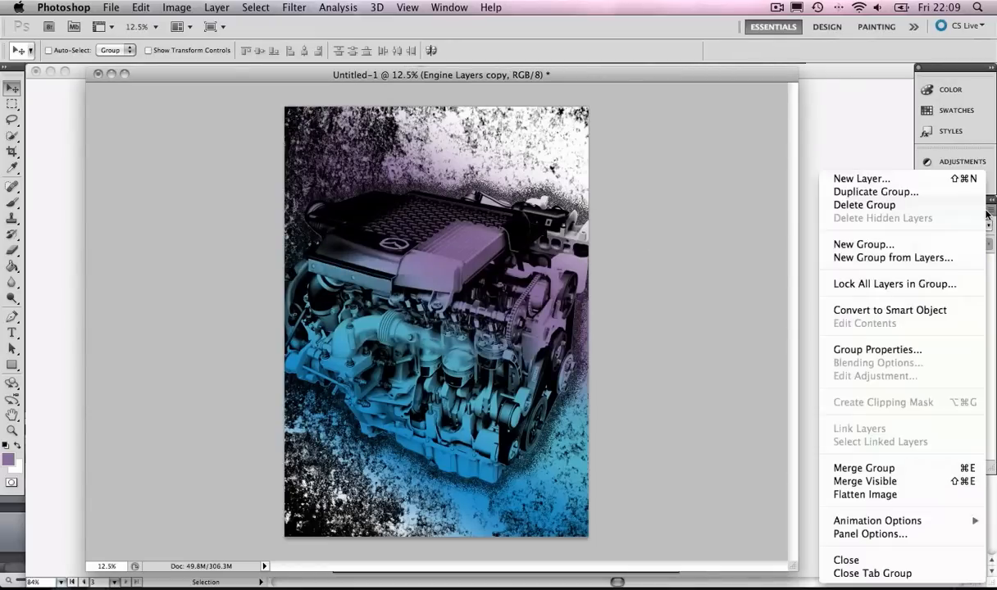
left_click(891, 468)
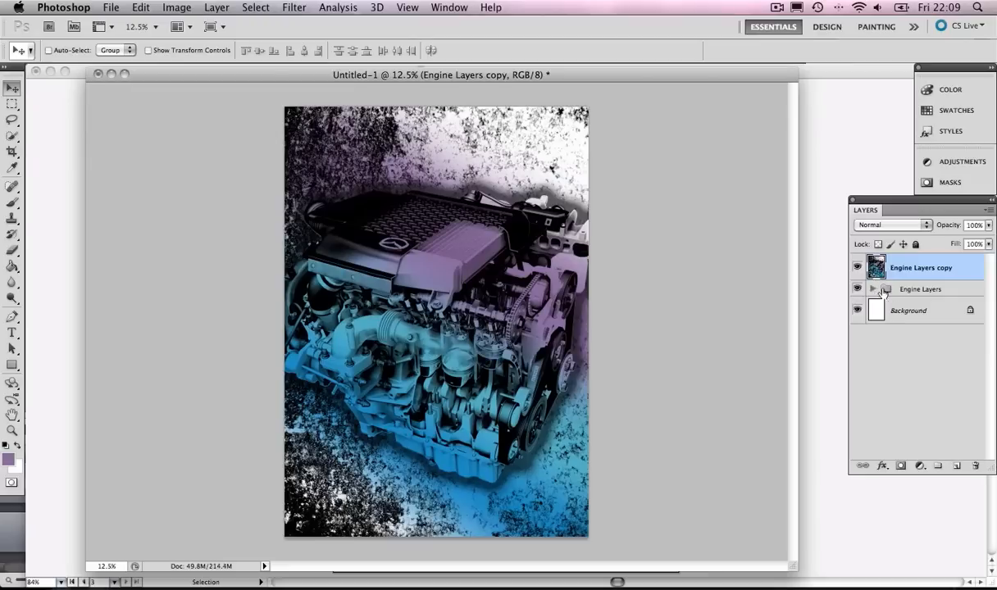
left_click(856, 289)
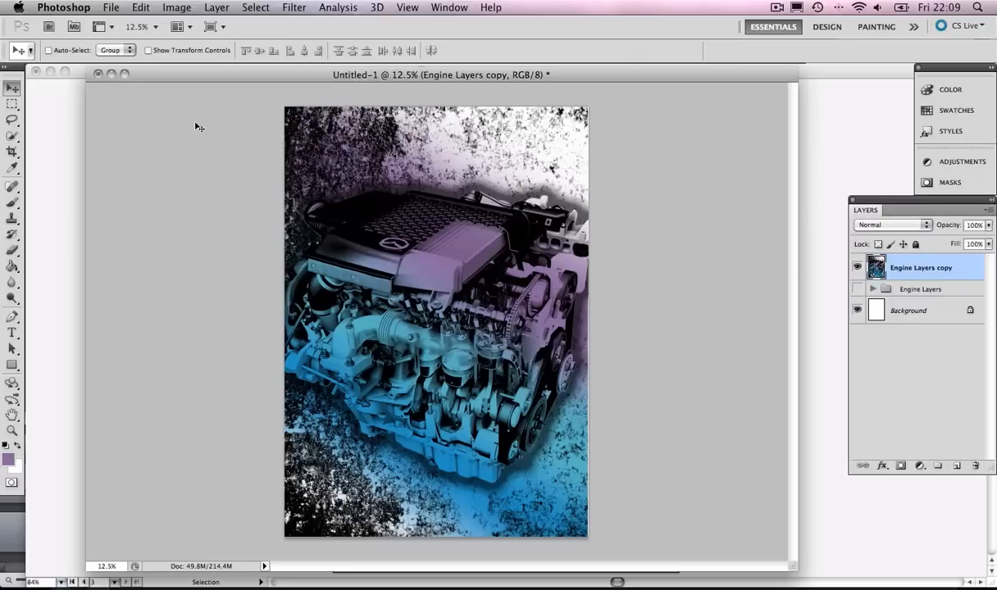
Apply a Brightness/Contrast adjustment to the Engine Layers copy layer, raising the brightness to about 50 and increasing the contrast
left_click(175, 8)
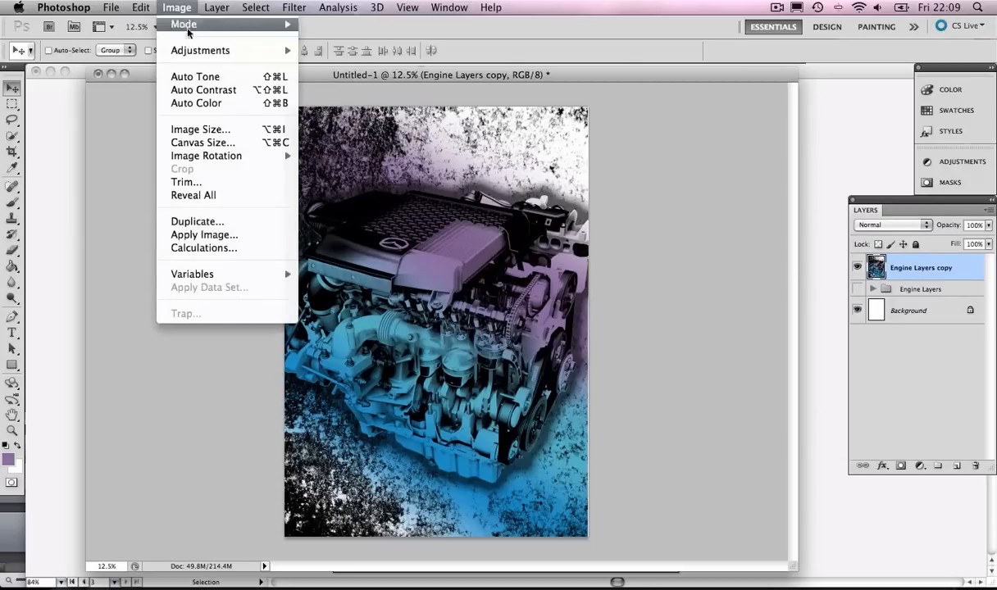
mouse_move(202, 50)
left_click(317, 73)
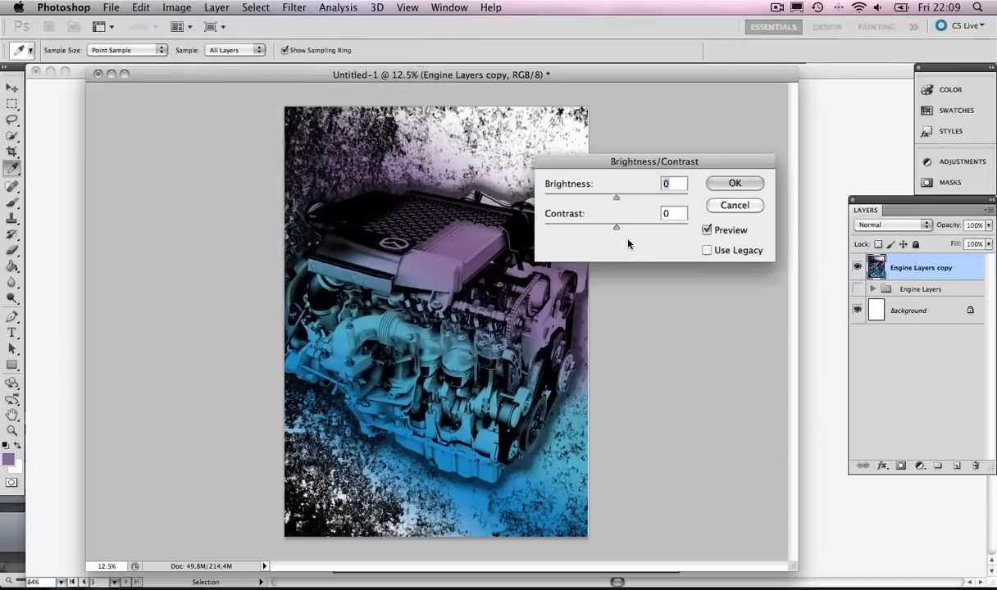
left_click_drag(616, 199, 645, 199)
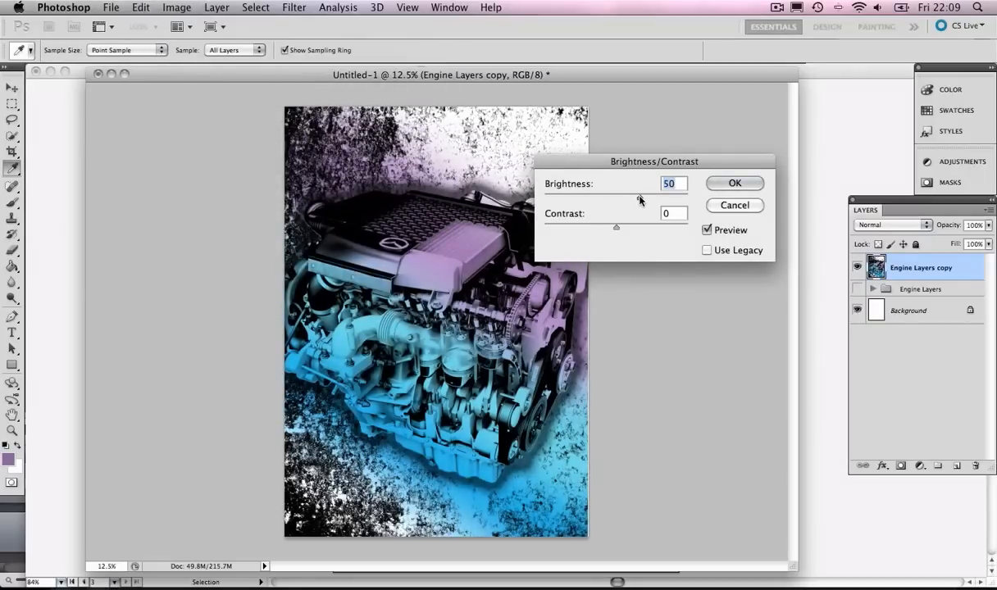
left_click_drag(616, 231, 639, 230)
left_click(722, 184)
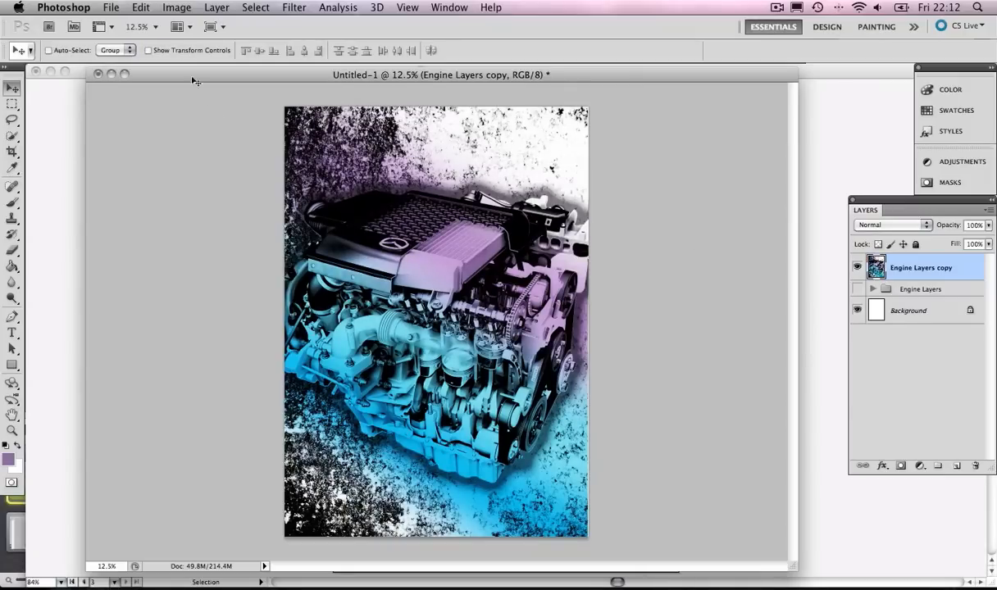
Save the document in the Artwork folder as Engine_layers.psd with layers kept and Maximize Compatibility on
left_click(109, 9)
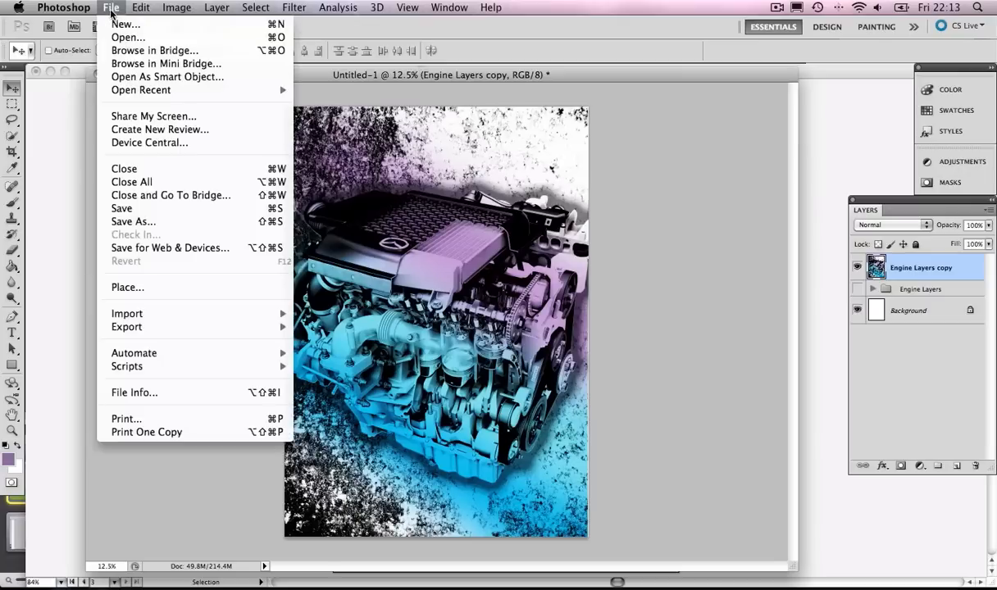
left_click(156, 209)
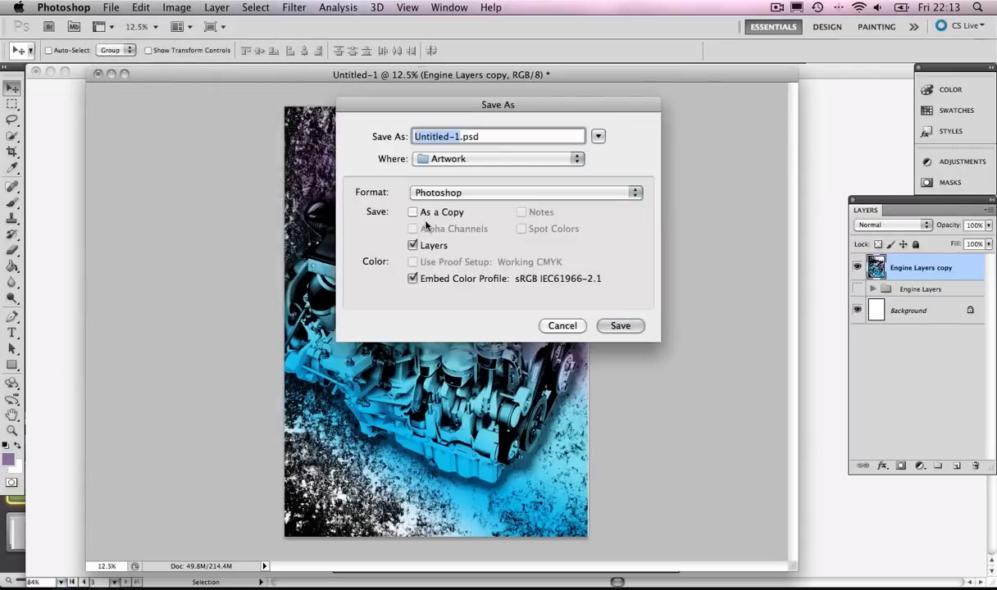
type("Engine")
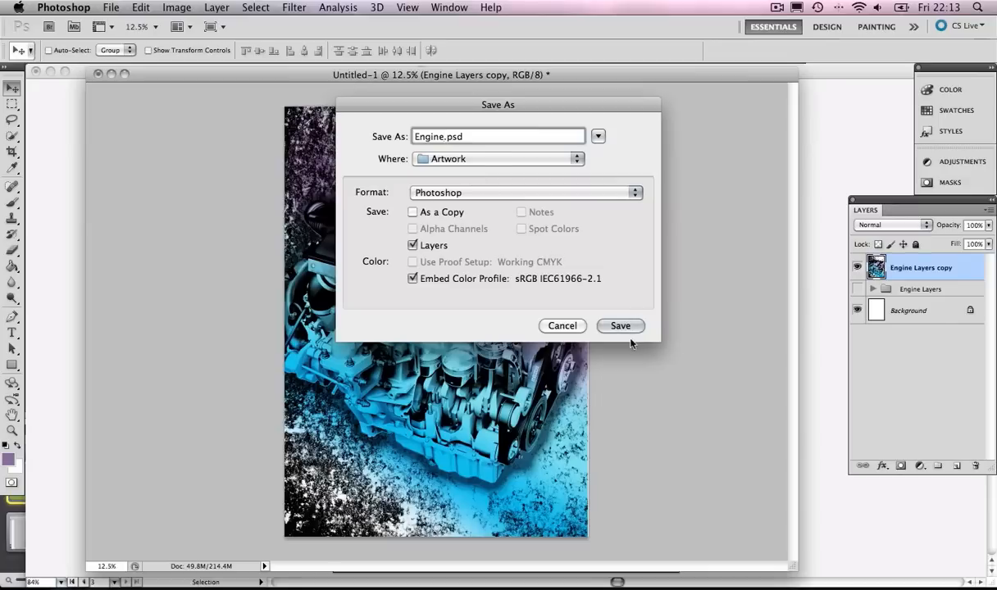
left_click(606, 327)
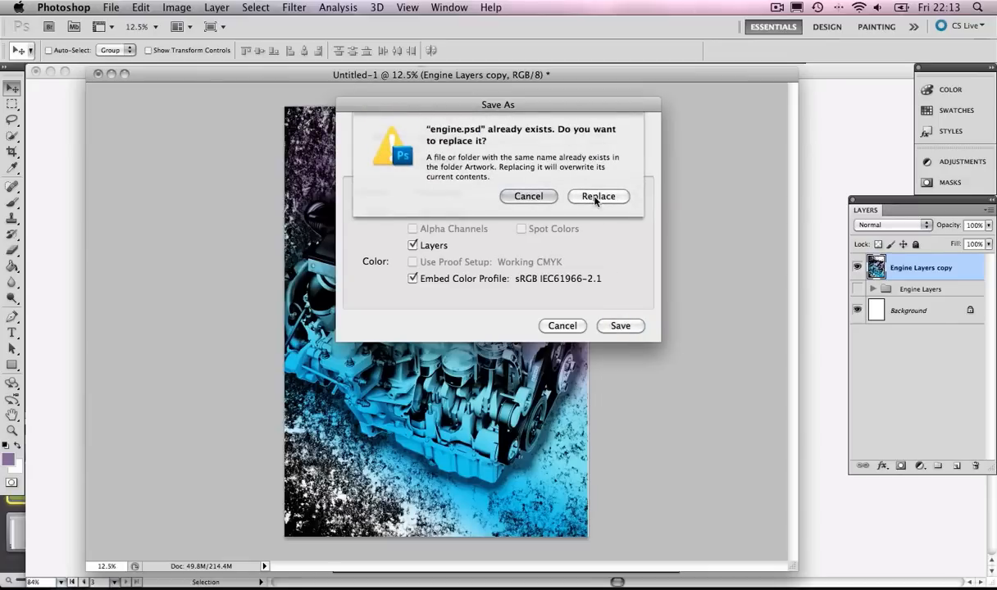
left_click(524, 195)
type("_")
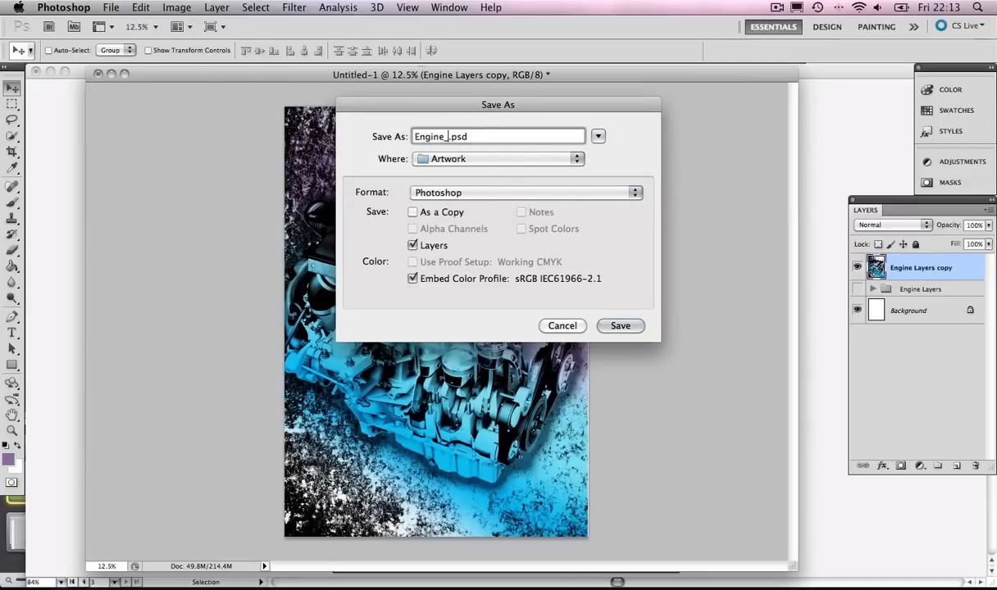
type("layers")
left_click(613, 325)
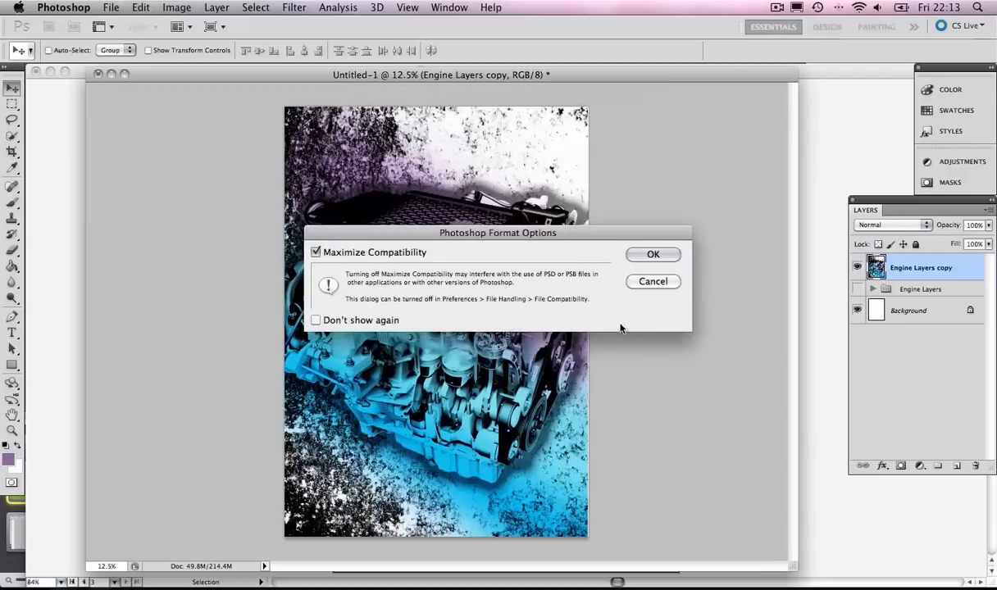
left_click(651, 251)
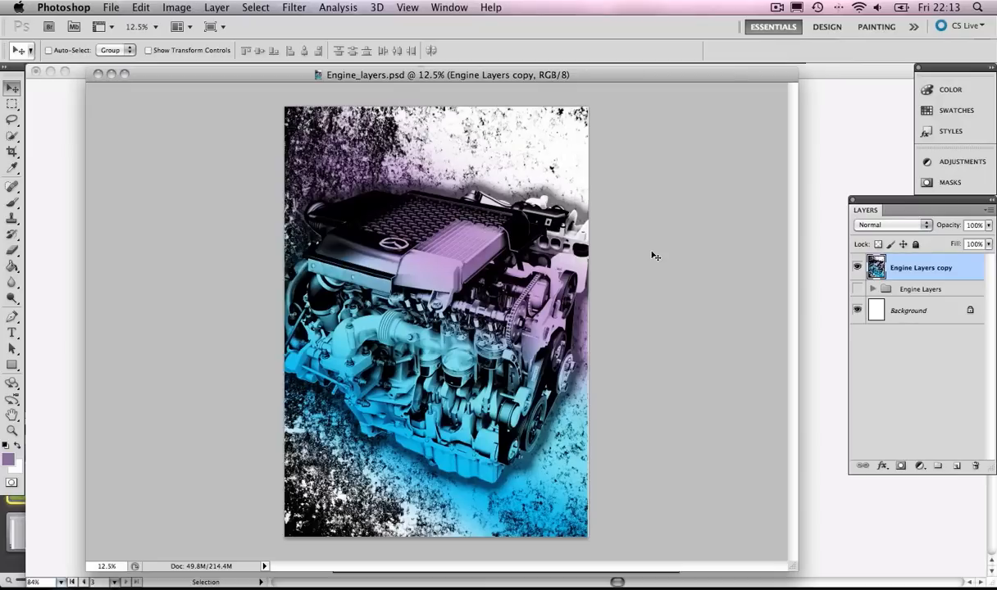
Save a JPEG copy of the image named Engine.jpg in the Artwork folder at Maximum quality 12, Baseline ("Standard")
key("super+shift+s")
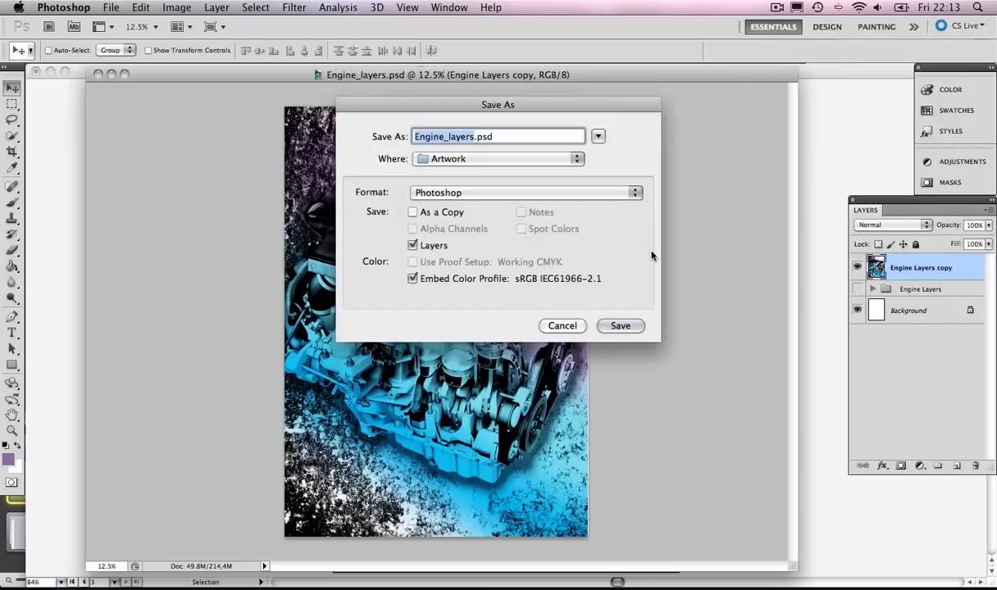
left_click(544, 193)
left_click(538, 282)
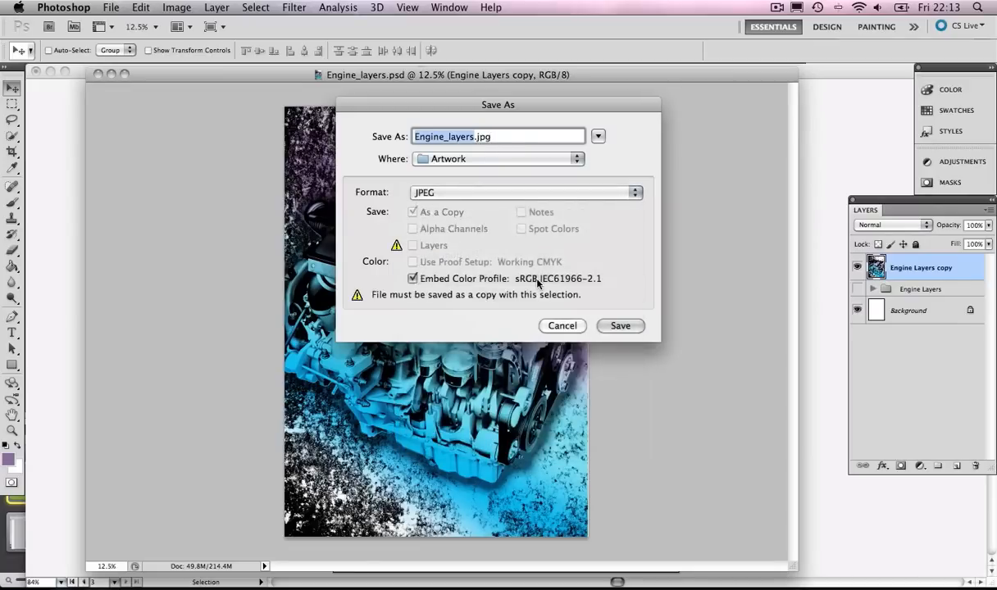
left_click(472, 138)
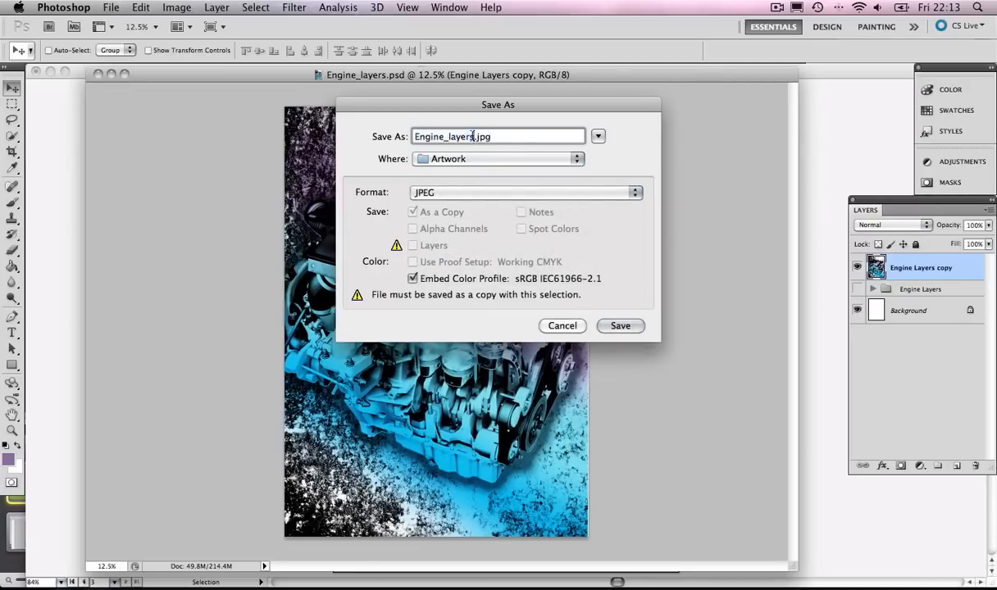
key("BackSpace")
key("BackSpace")
key("BackSpace")
key("BackSpace")
key("BackSpace")
key("BackSpace")
key("BackSpace")
left_click(620, 326)
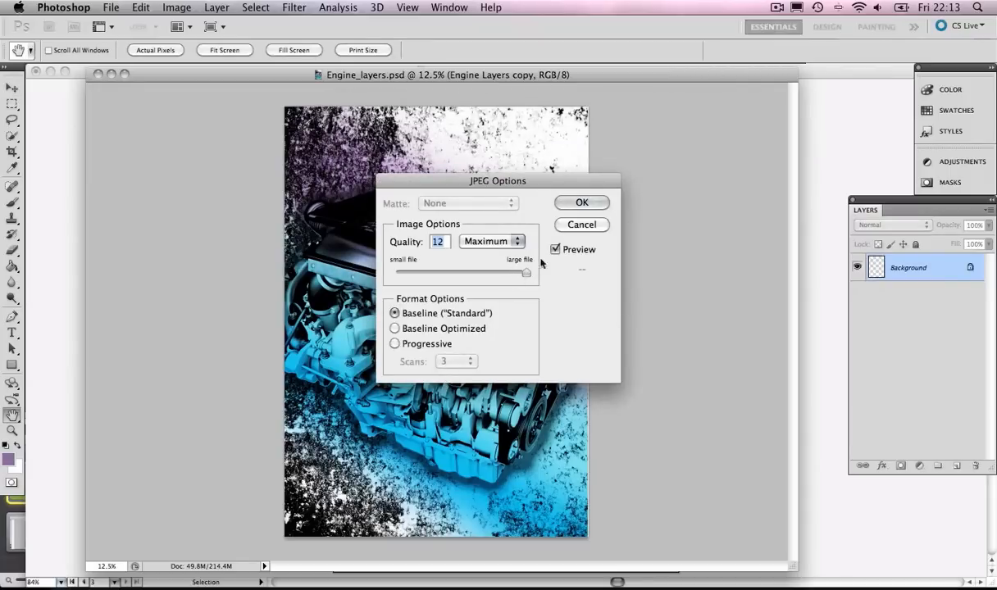
left_click(559, 204)
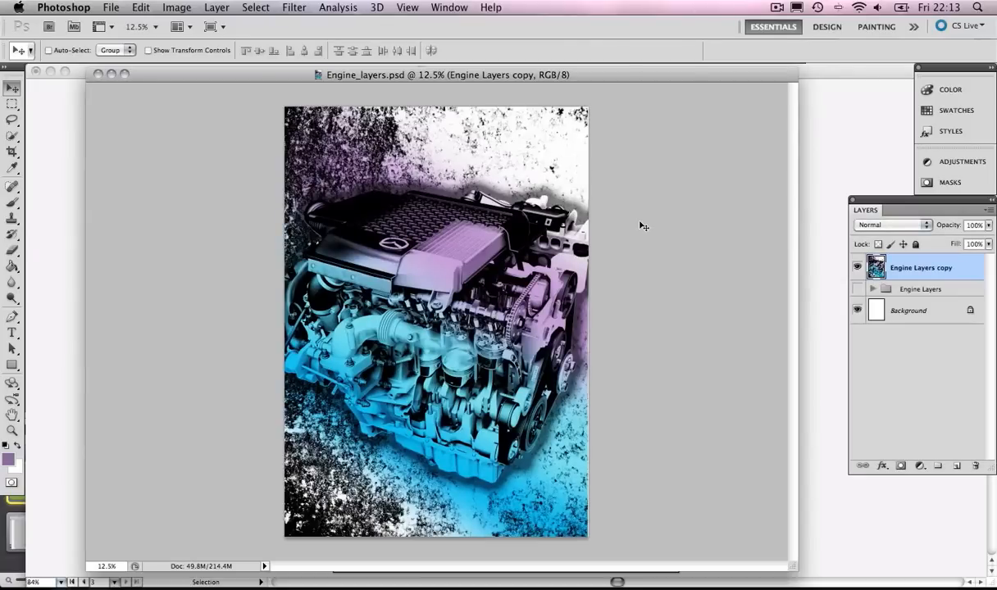
Switch to Illustrator and create a new portrait A3 document in millimeters with one artboard
key("super+Tab")
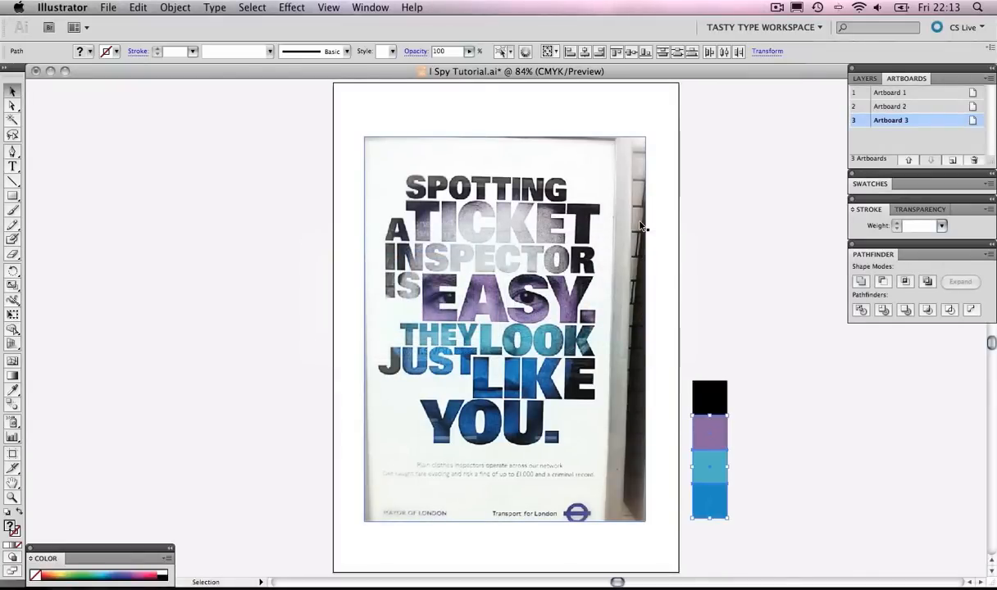
left_click(108, 9)
left_click(119, 25)
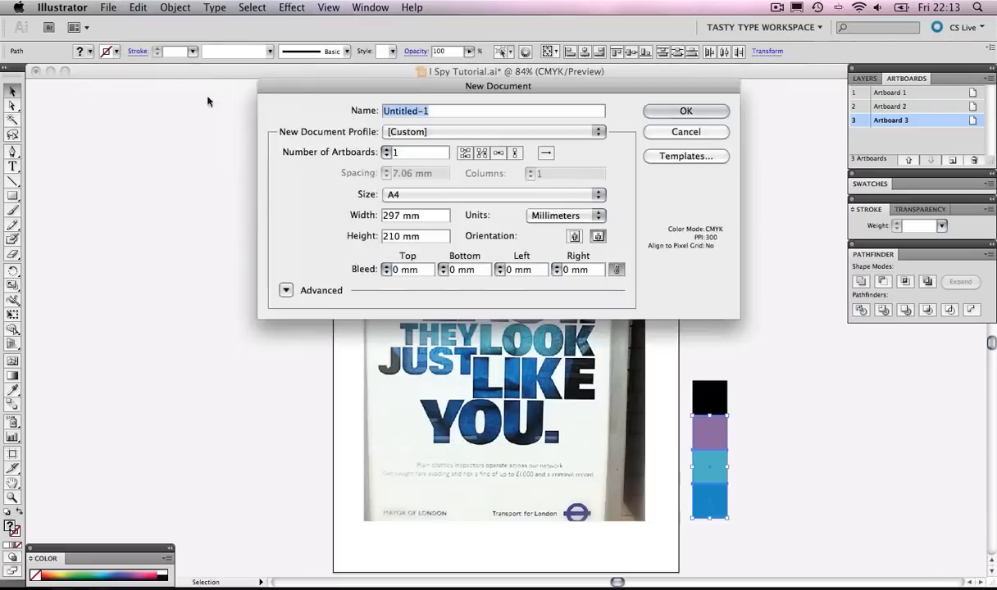
left_click(435, 194)
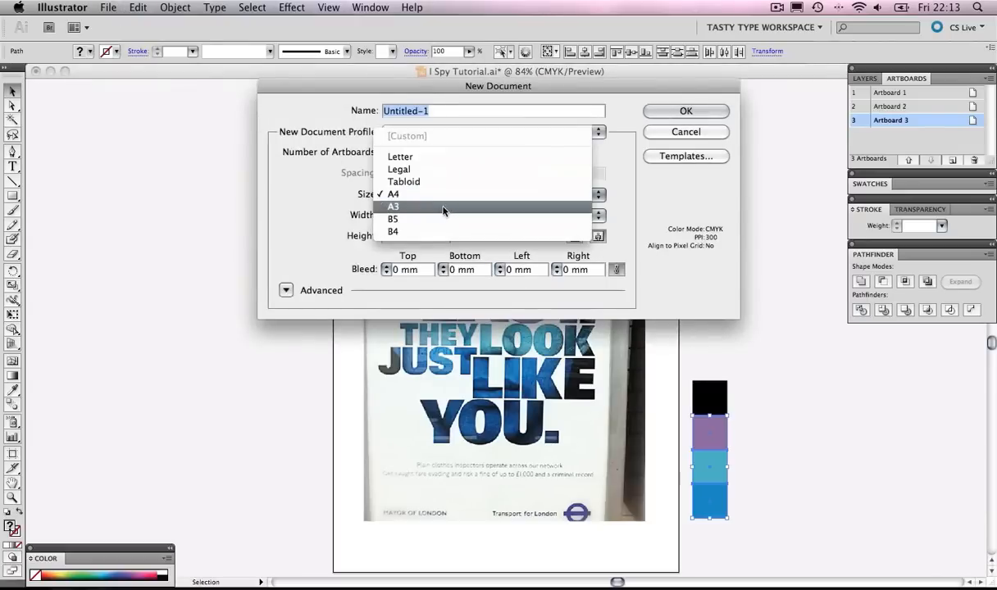
left_click(450, 206)
left_click(573, 236)
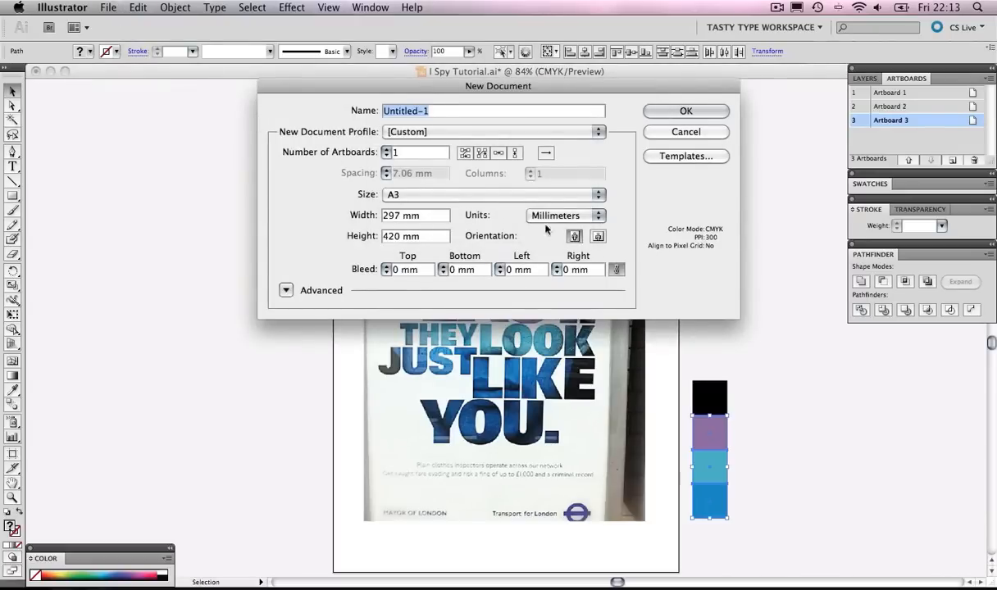
left_click(662, 114)
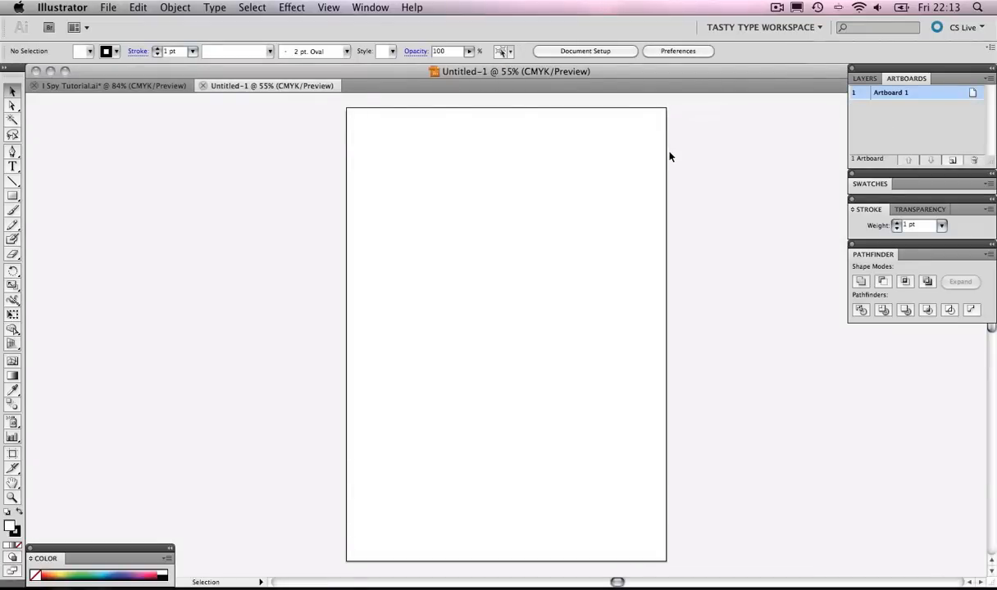
Place Engine.jpg from the I Spy project's Artwork folder onto the artboard and deselect it
left_click(109, 10)
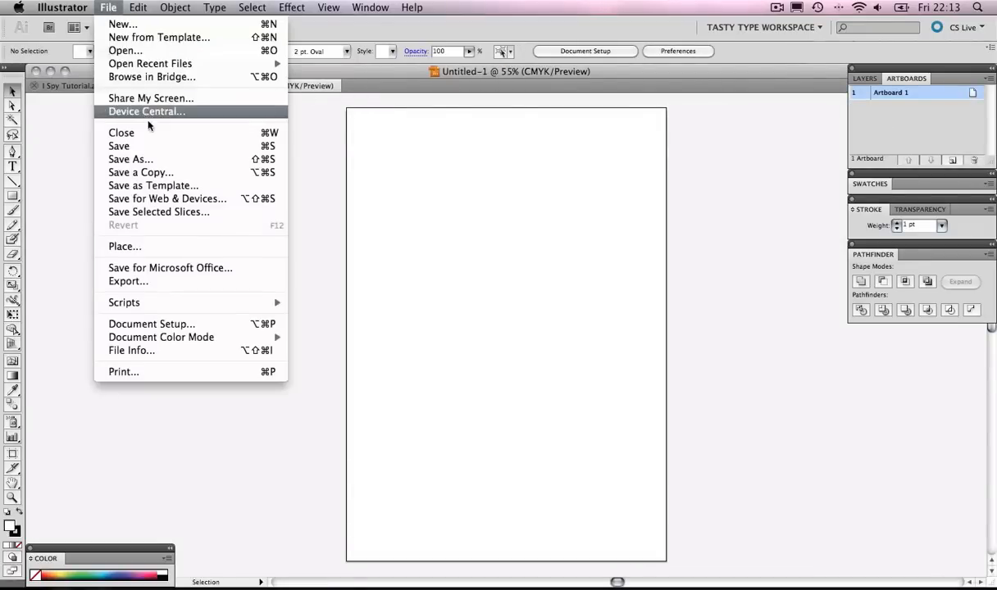
left_click(173, 246)
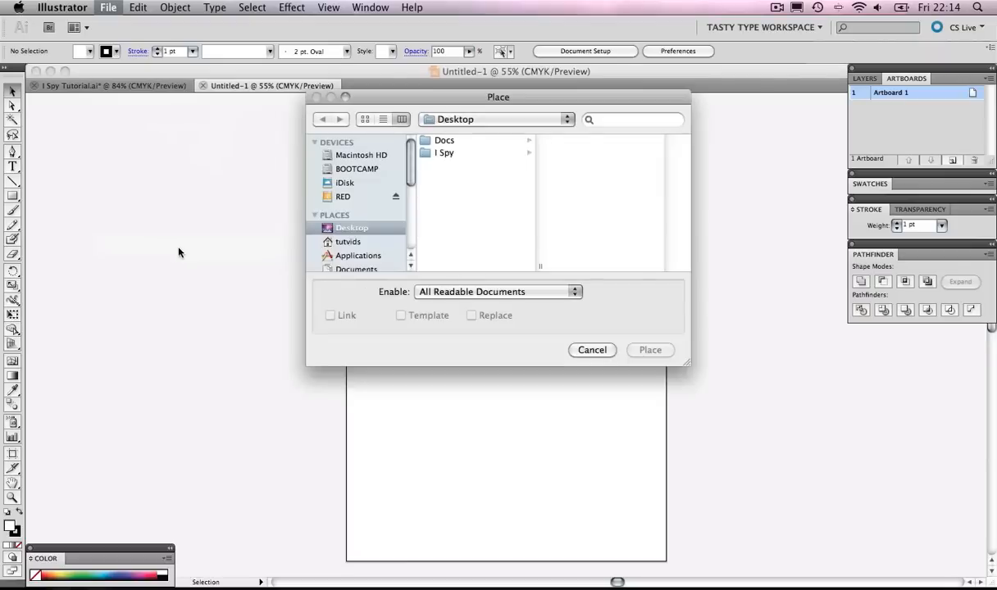
left_click(478, 154)
left_click(592, 141)
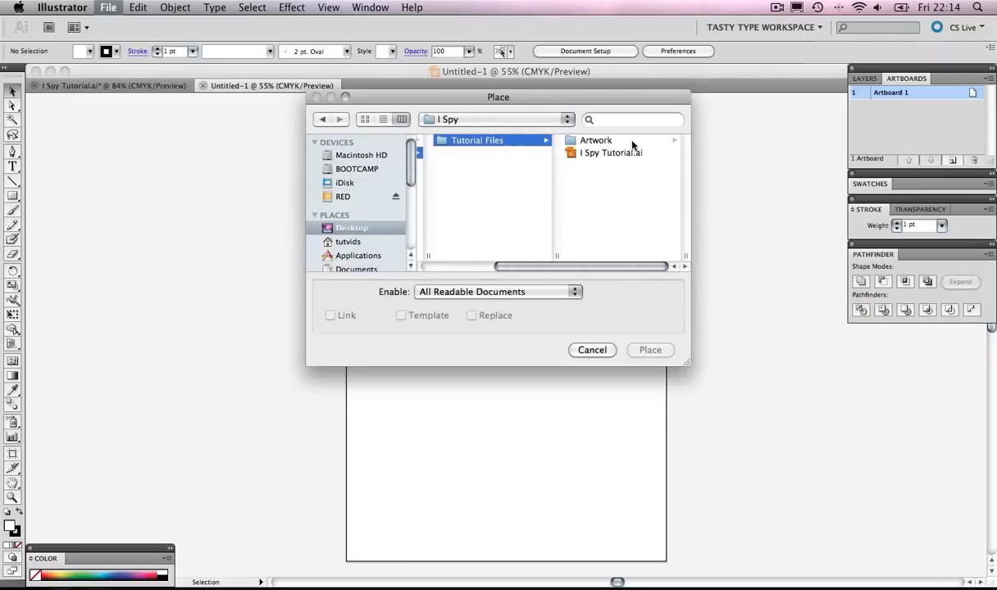
left_click(609, 141)
double_click(598, 155)
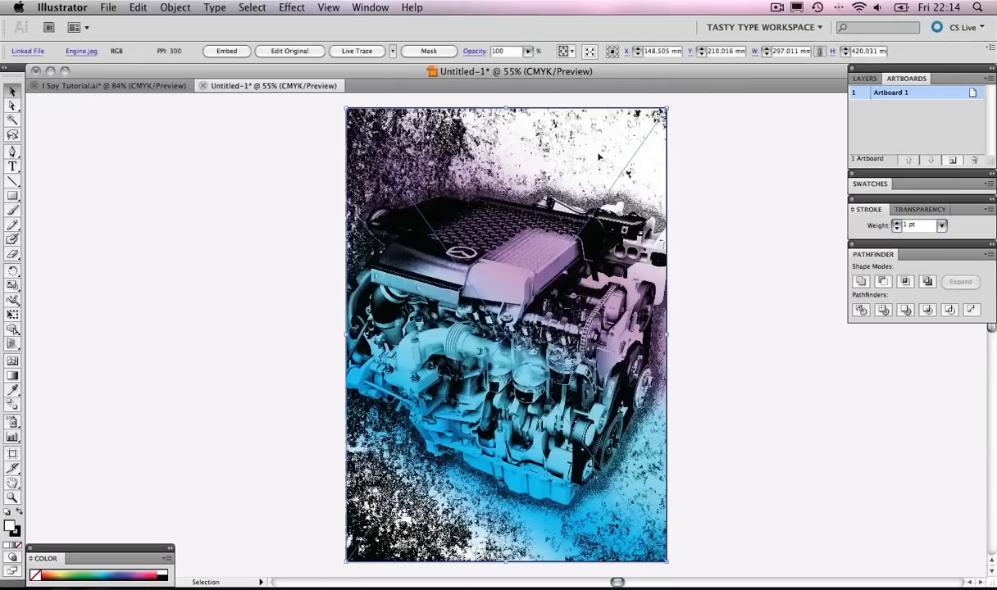
left_click(729, 160)
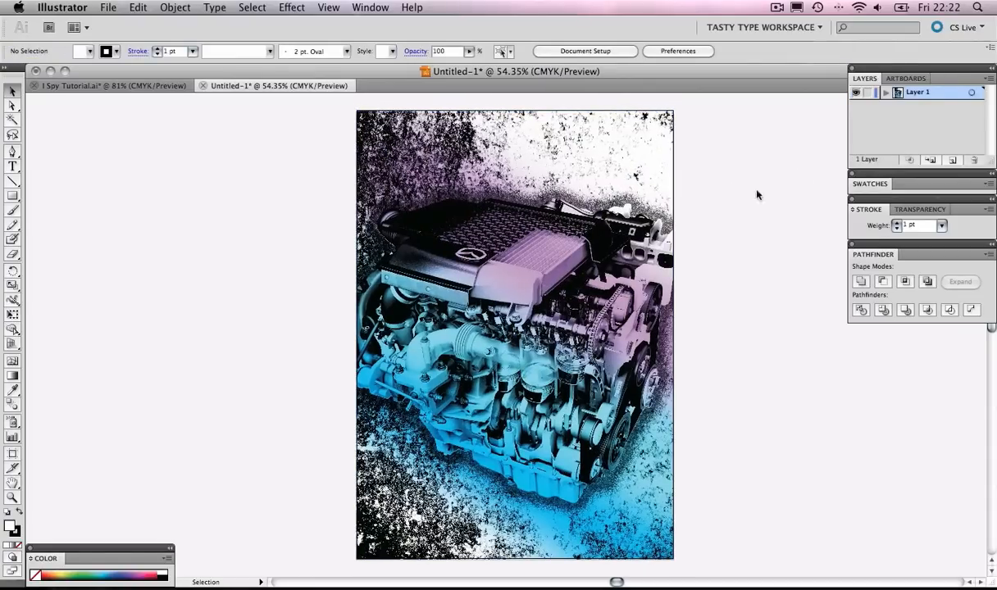
Rename Layer 1 as Engine Layer and lock it
double_click(916, 94)
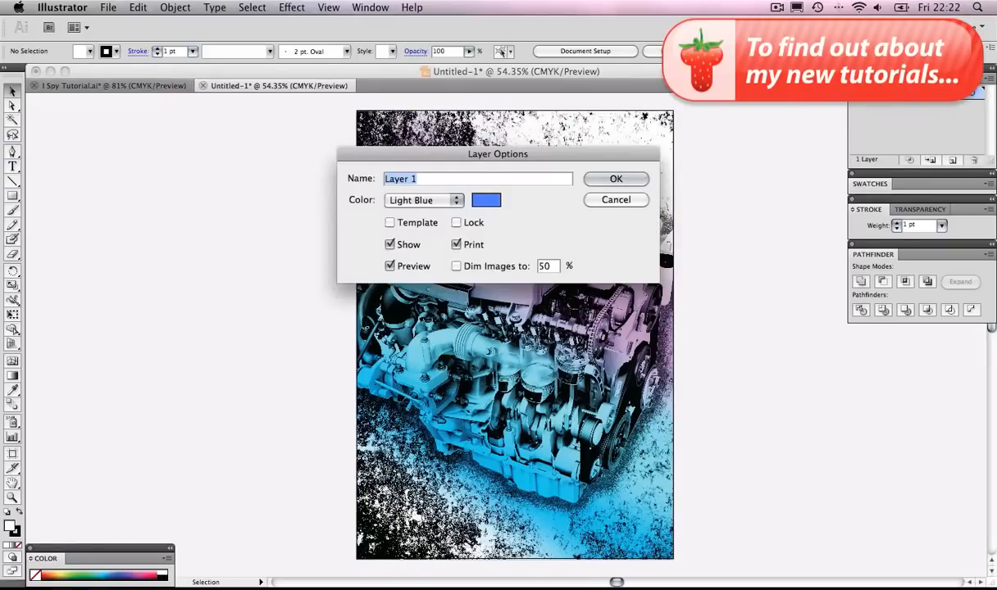
type("Engine Layer")
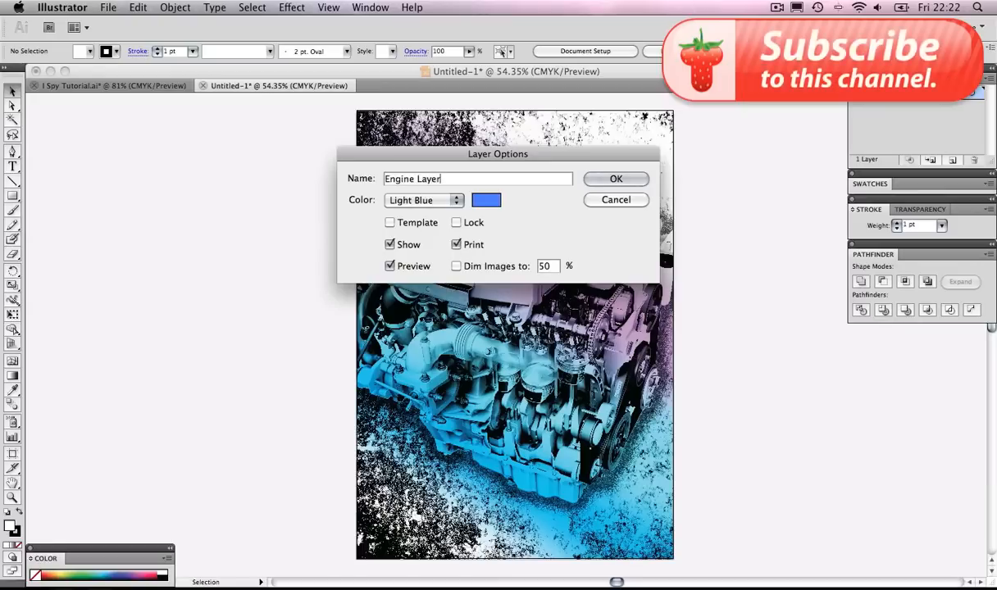
left_click(592, 177)
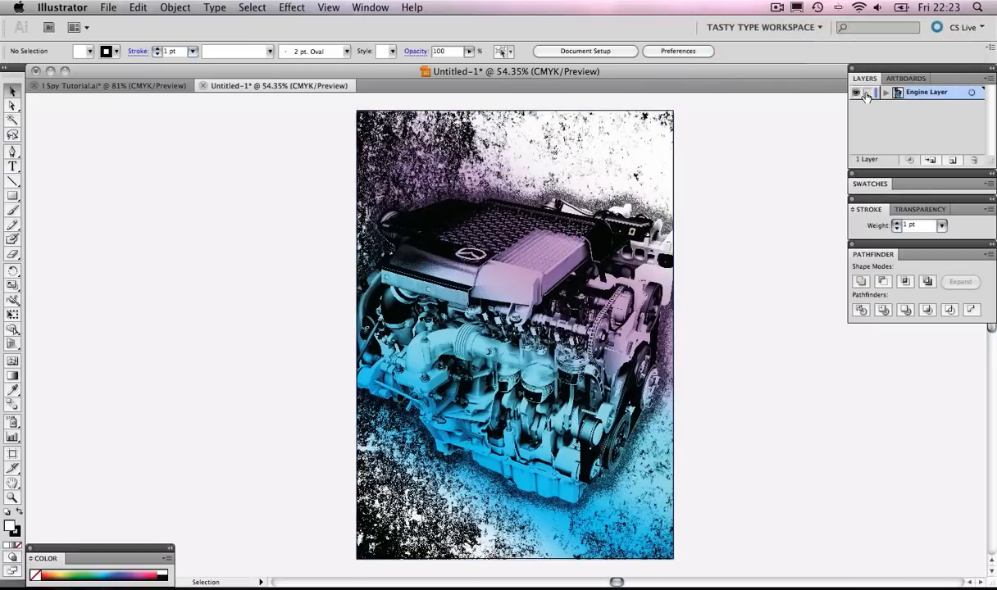
Create a new layer named Text above Engine Layer
left_click(990, 79)
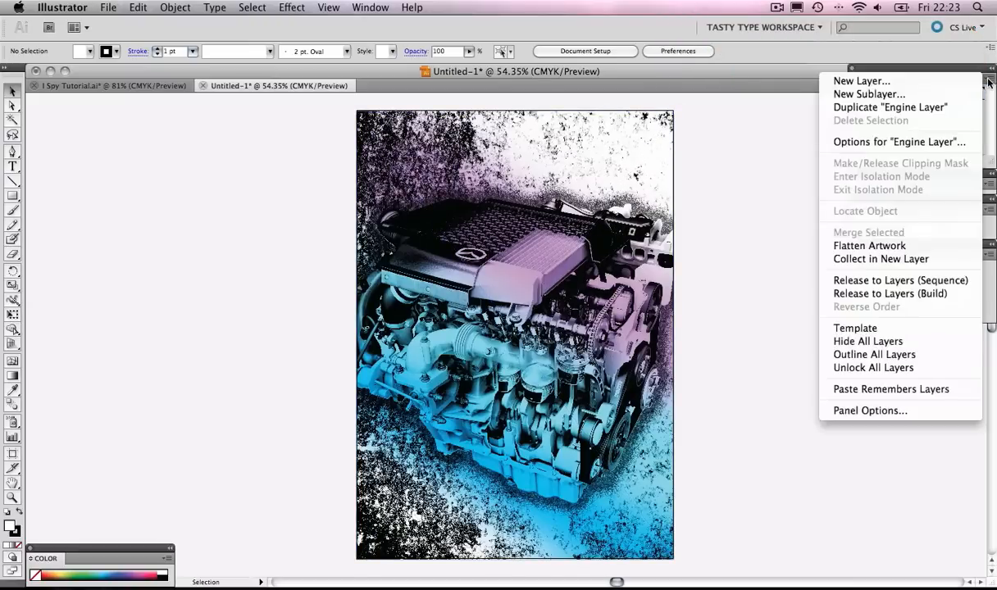
left_click(861, 80)
type("T")
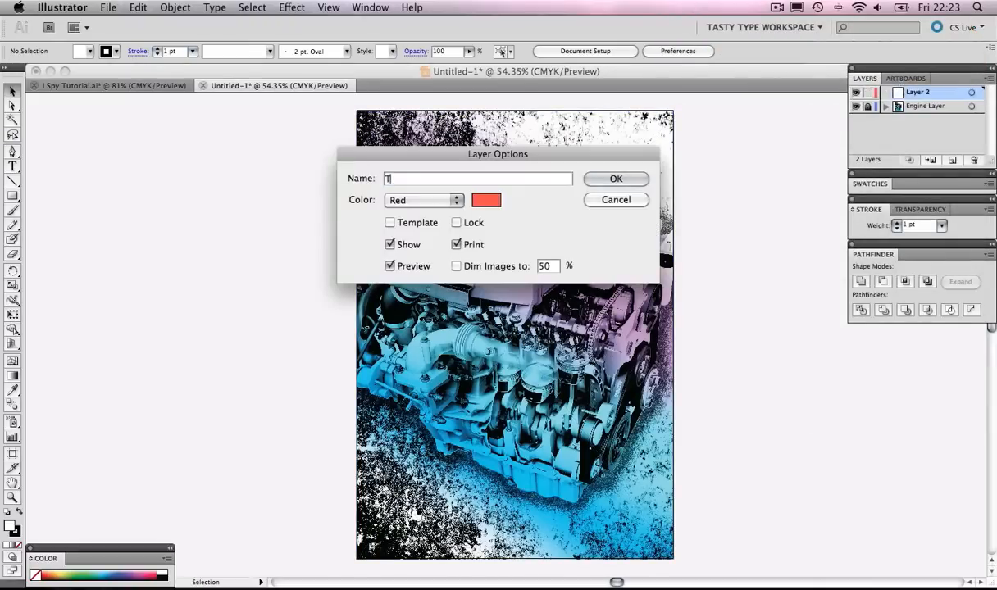
type("ext")
left_click(598, 177)
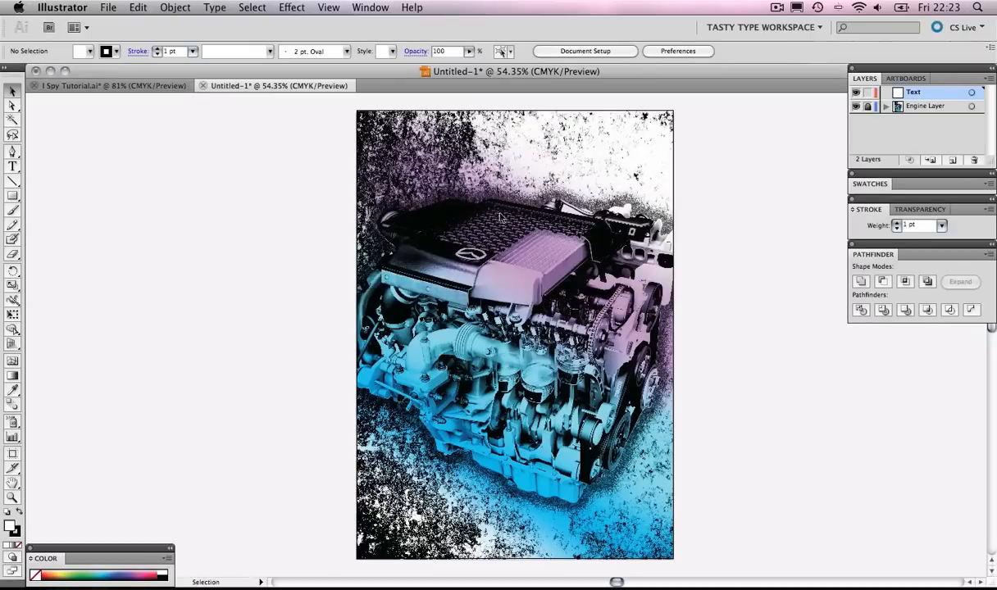
Activate the Type tool and set its font to Arial Black
left_click(13, 165)
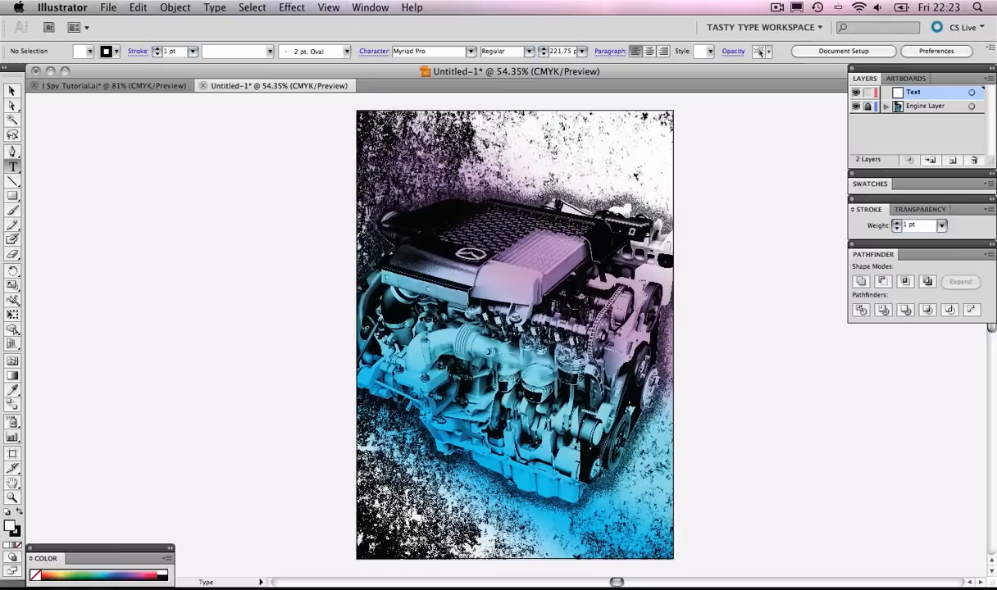
left_click(443, 51)
type("Arial")
left_click(471, 51)
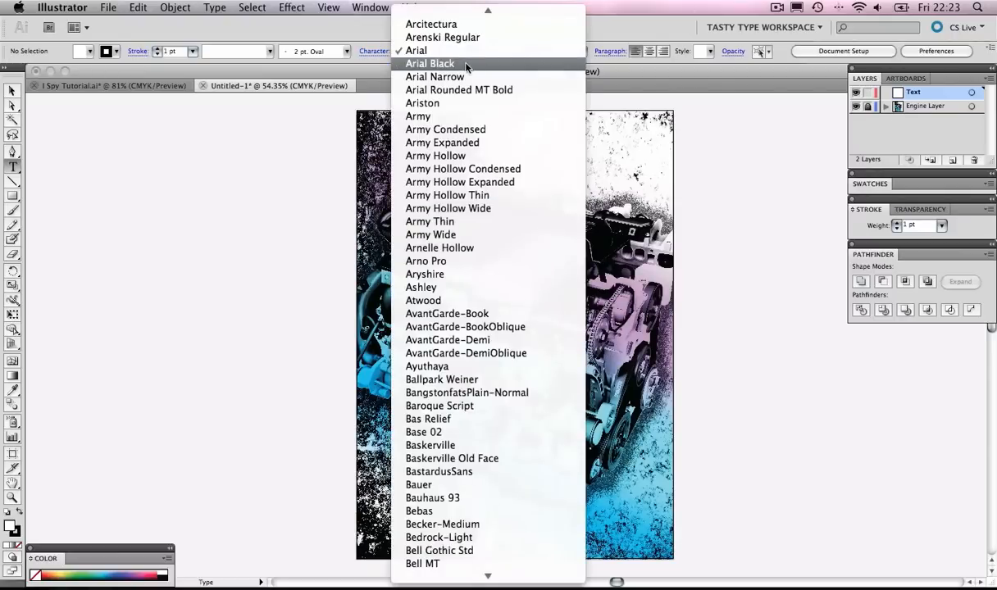
left_click(466, 65)
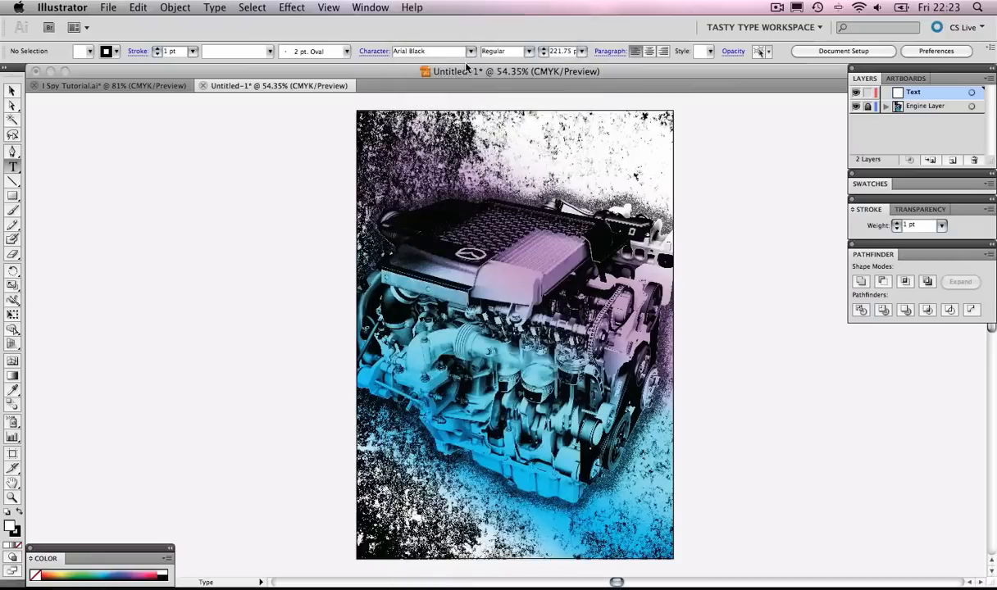
Start a text object over the upper part of the engine image, set its size to 221.75 pt and enter a capital I
left_click(547, 51)
left_click(414, 197)
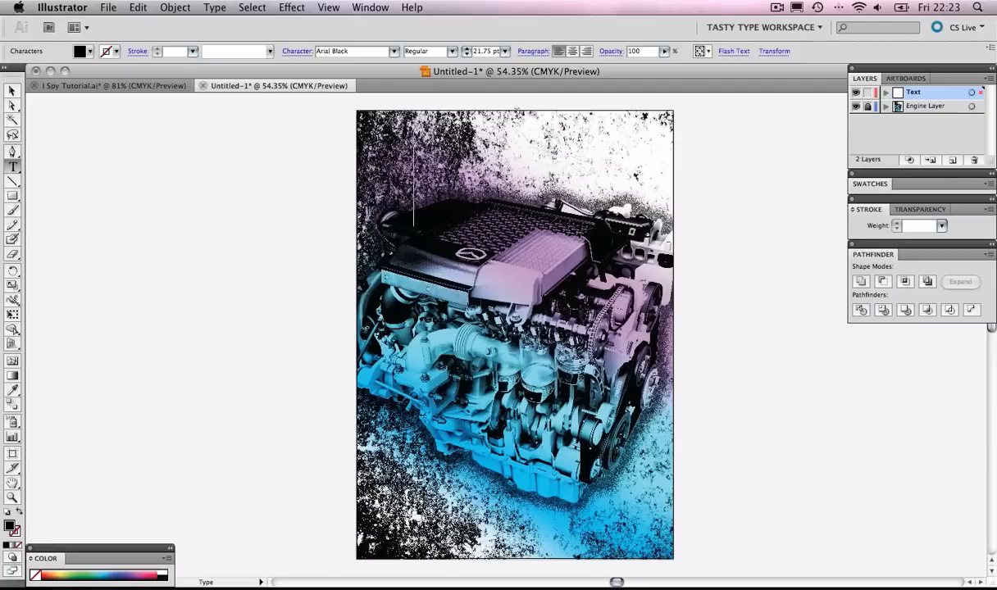
left_click_drag(474, 52, 501, 52)
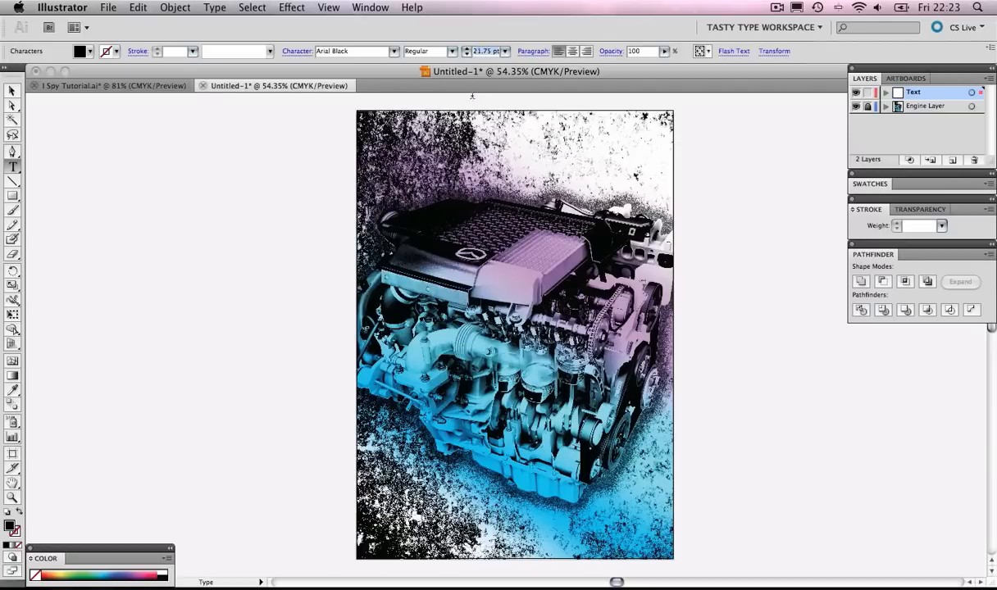
left_click(481, 53)
type("2")
type("i")
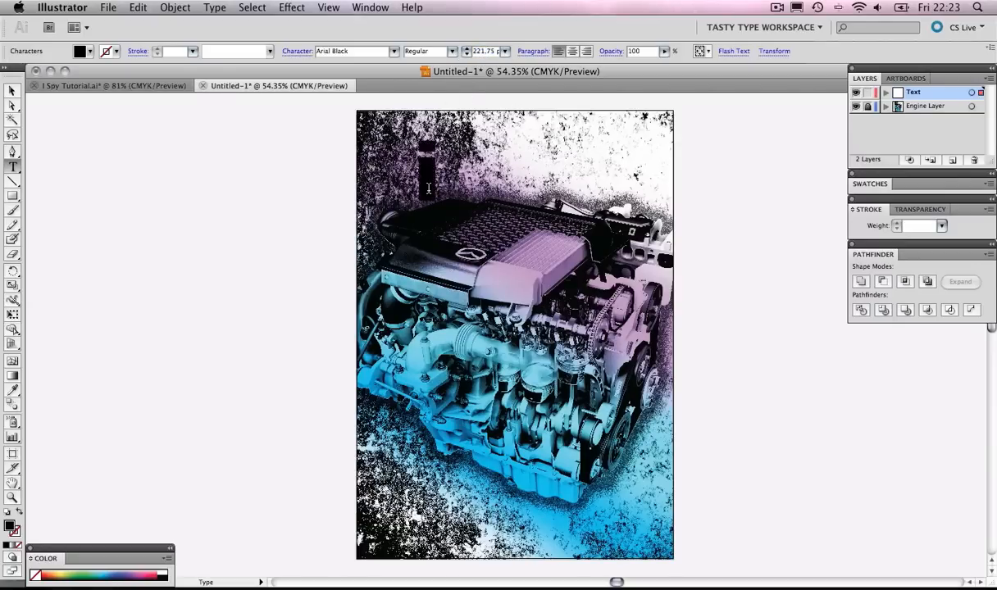
key("BackSpace")
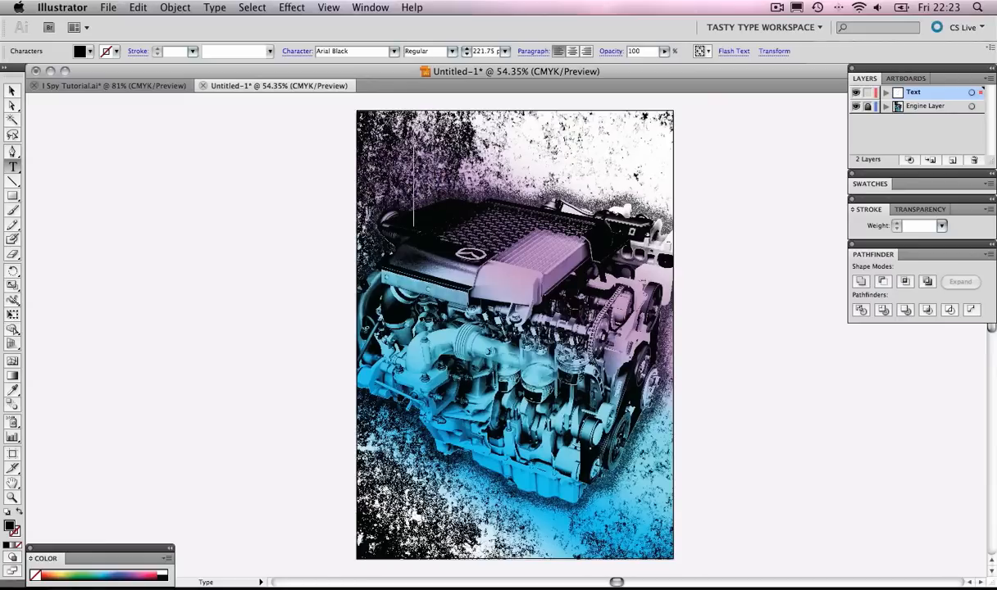
type("I")
Fill the letter I with white, scale it up proportionally to about 438 pt and shift it slightly toward the poster's left edge
key("super+a")
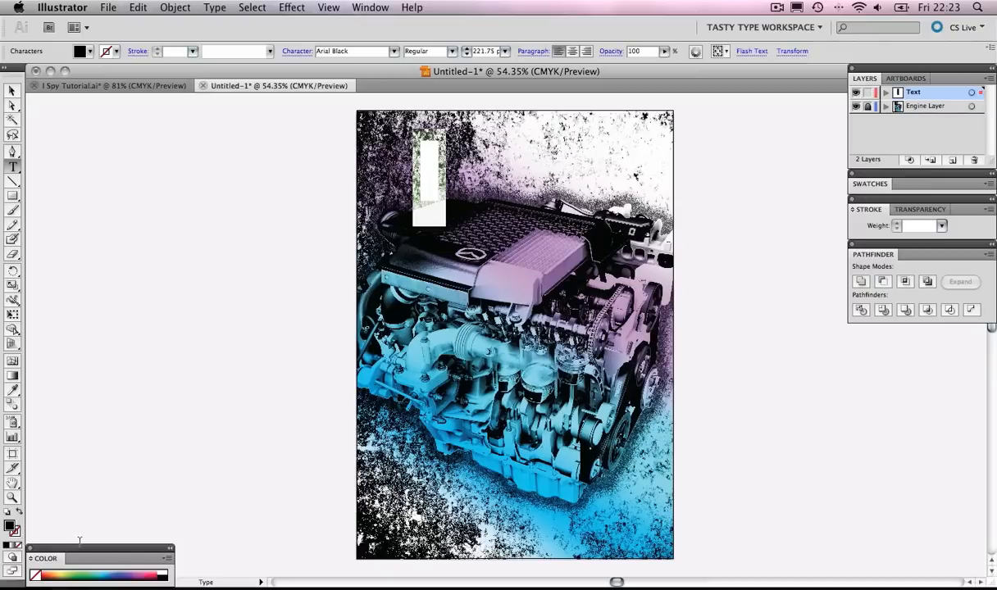
left_click(162, 573)
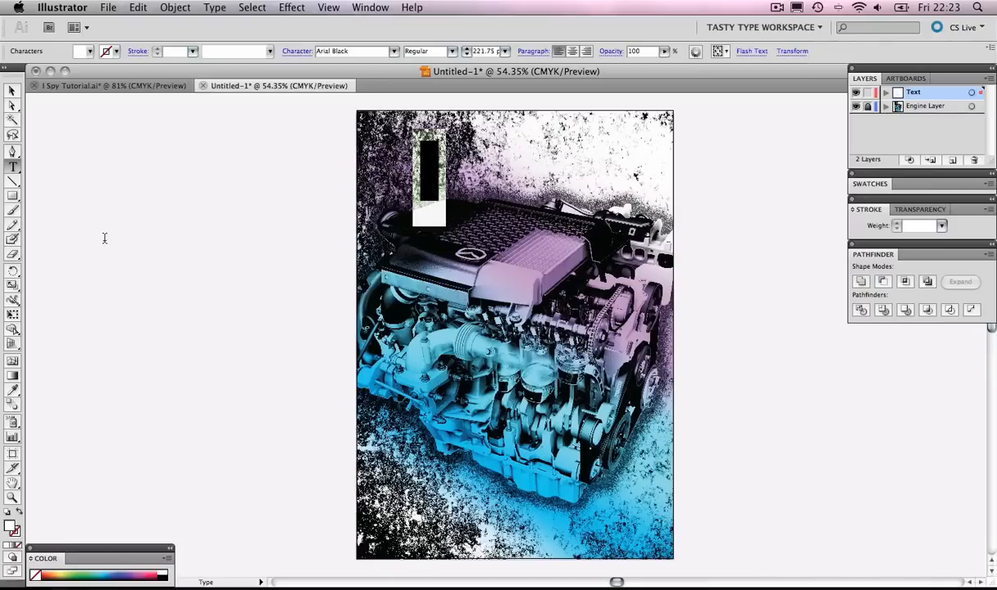
left_click(13, 90)
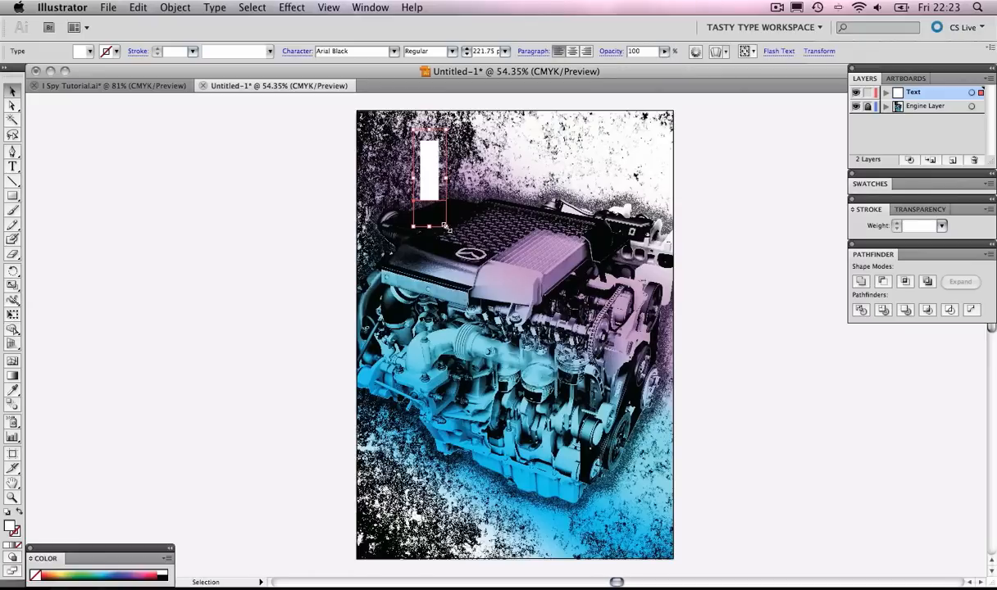
key("shift")
left_click_drag(444, 225, 477, 322)
left_click_drag(439, 244, 419, 245)
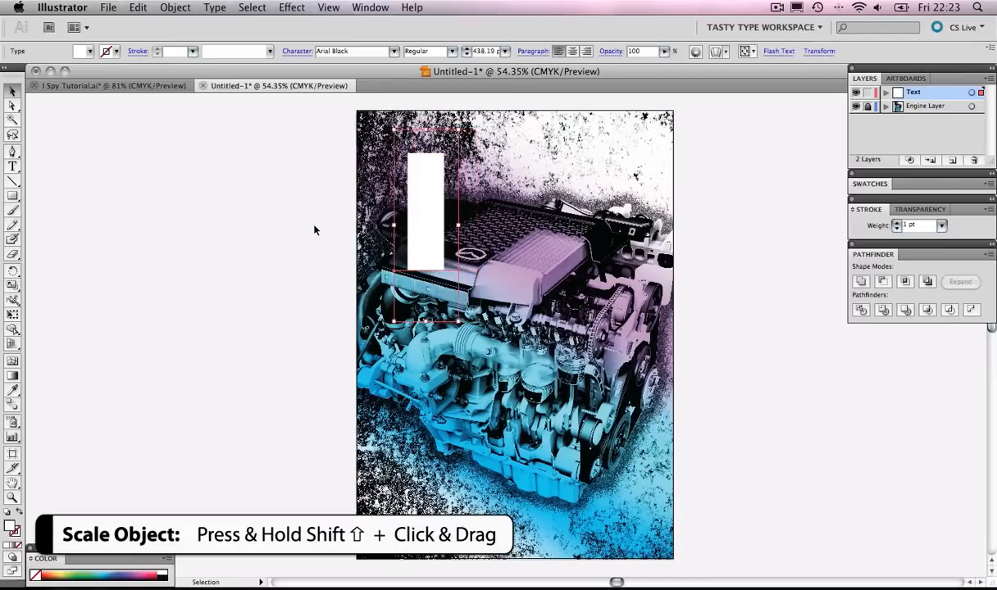
left_click(280, 224)
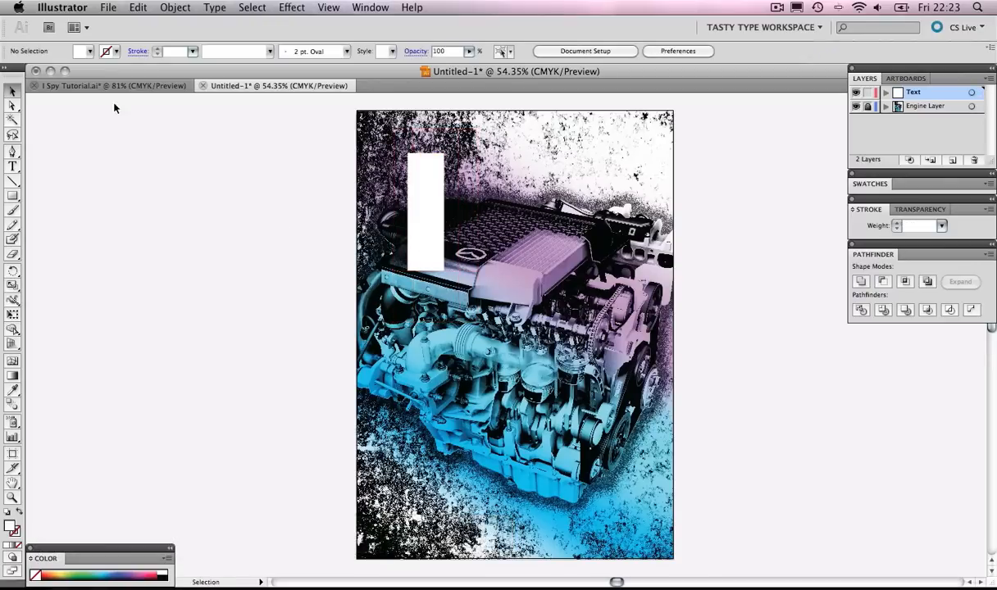
Review the finished lettering layout in the I Spy Tutorial.ai document, and return to the untitled poster
left_click(101, 81)
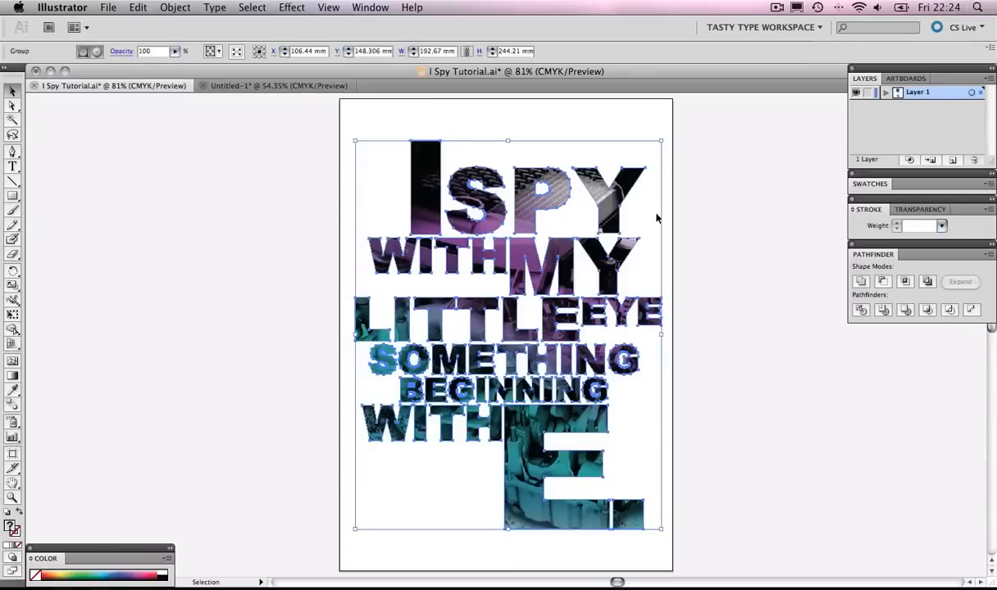
left_click(733, 212)
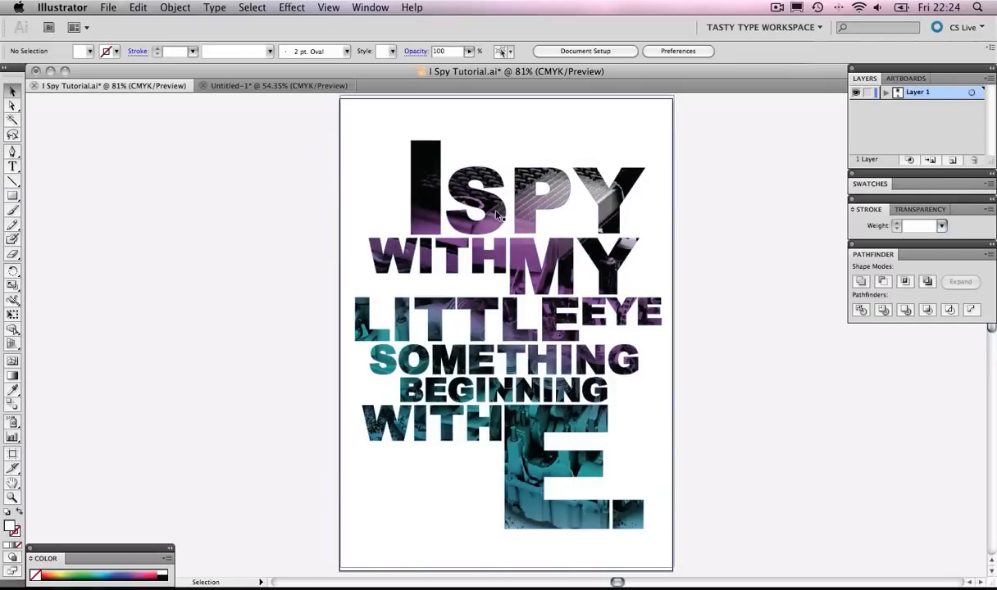
left_click(232, 88)
Copy and paste the letter I, place the copy to its right and change its text to SPY
left_click(433, 227)
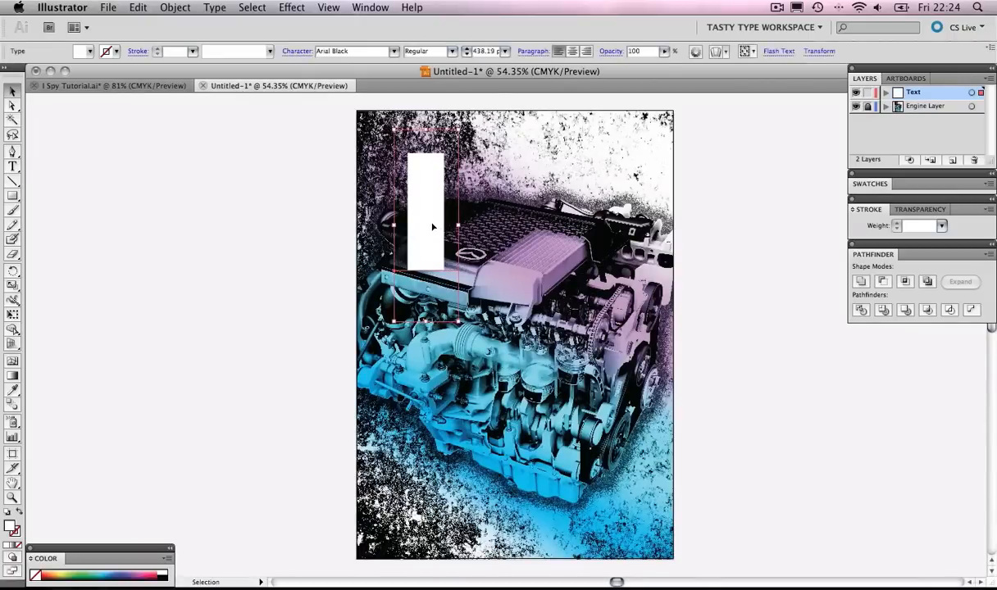
key("super+c")
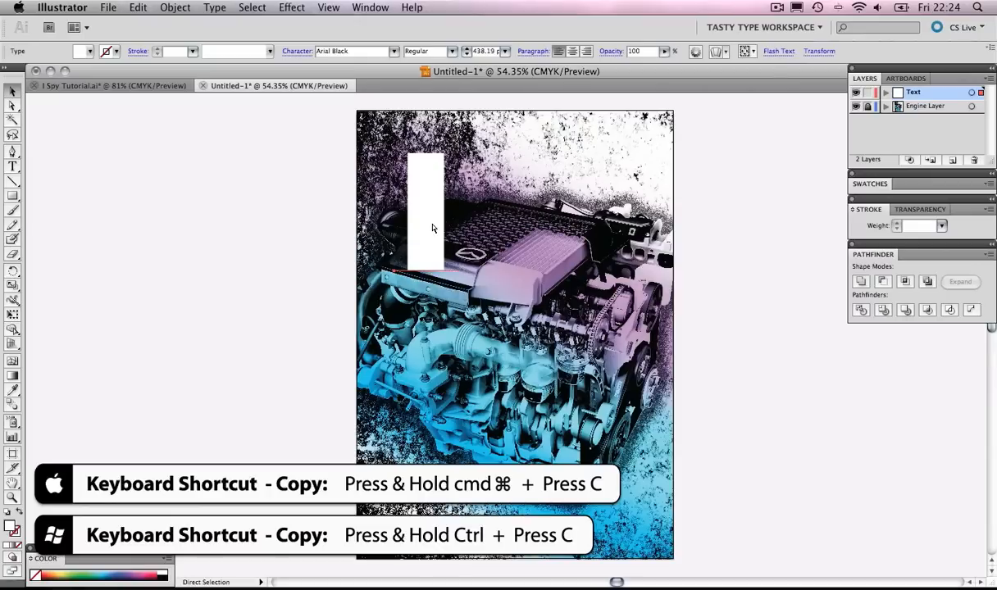
key("super+v")
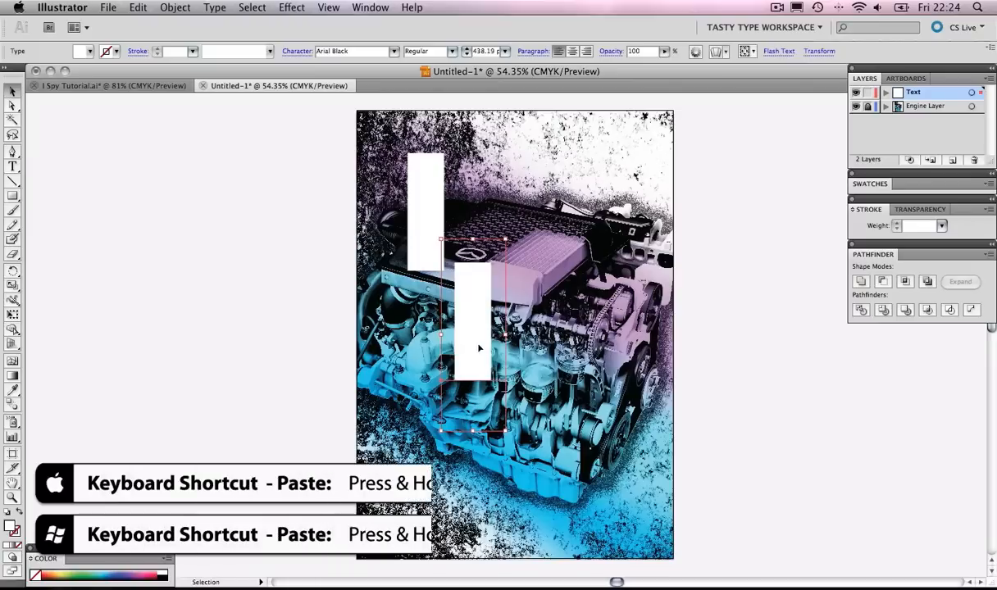
left_click_drag(477, 344, 490, 240)
key("t")
type("SPY")
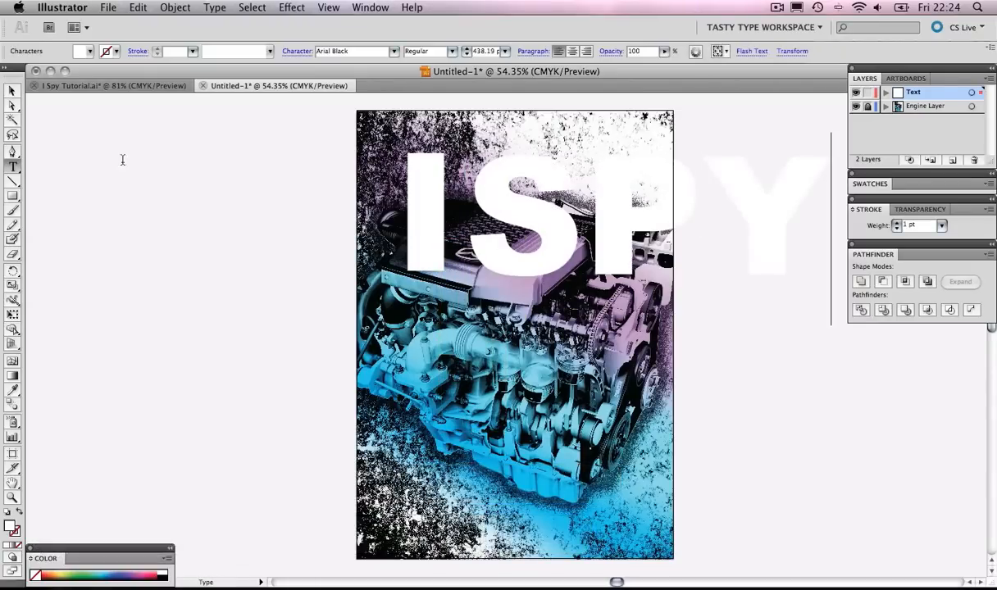
Scale SPY down proportionally to about 233 pt and set it beside the I, aligned with its baseline
left_click(12, 90)
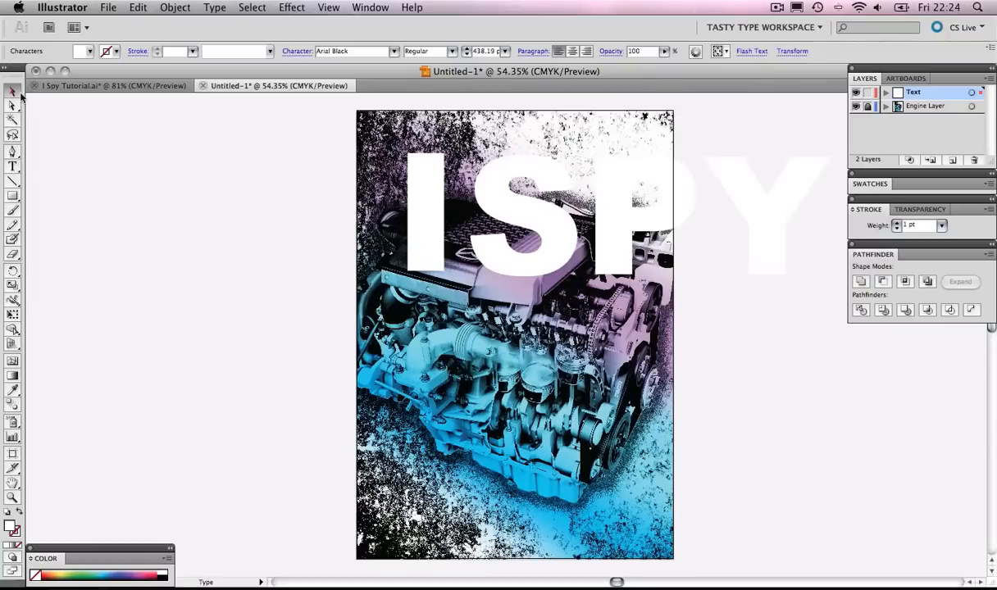
left_click(574, 182)
left_click_drag(830, 134, 660, 223)
left_click_drag(550, 249, 535, 221)
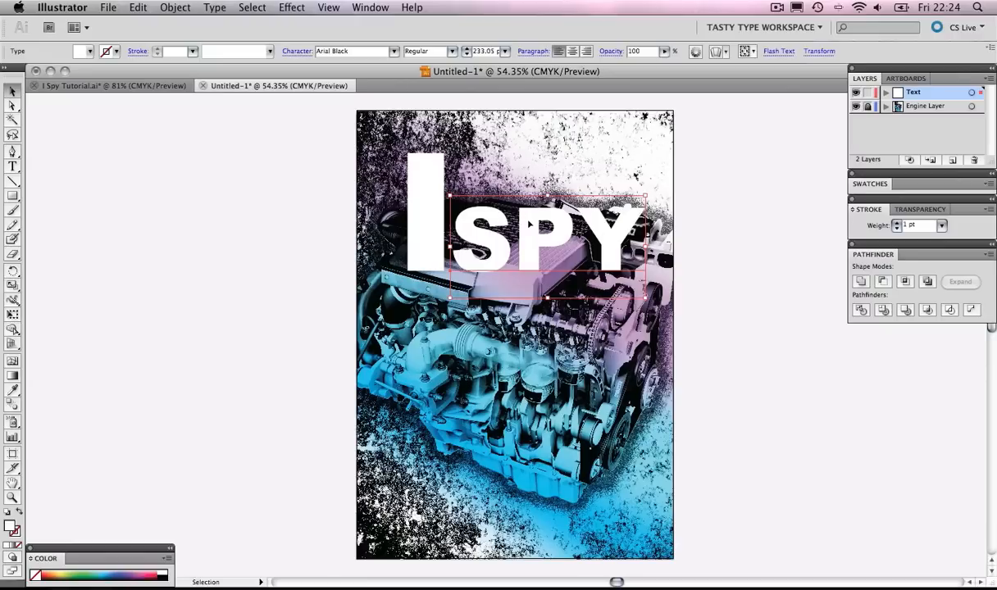
Duplicate the SPY text below the first line and change the copy to WITH
left_click_drag(528, 223, 490, 326)
double_click(490, 322)
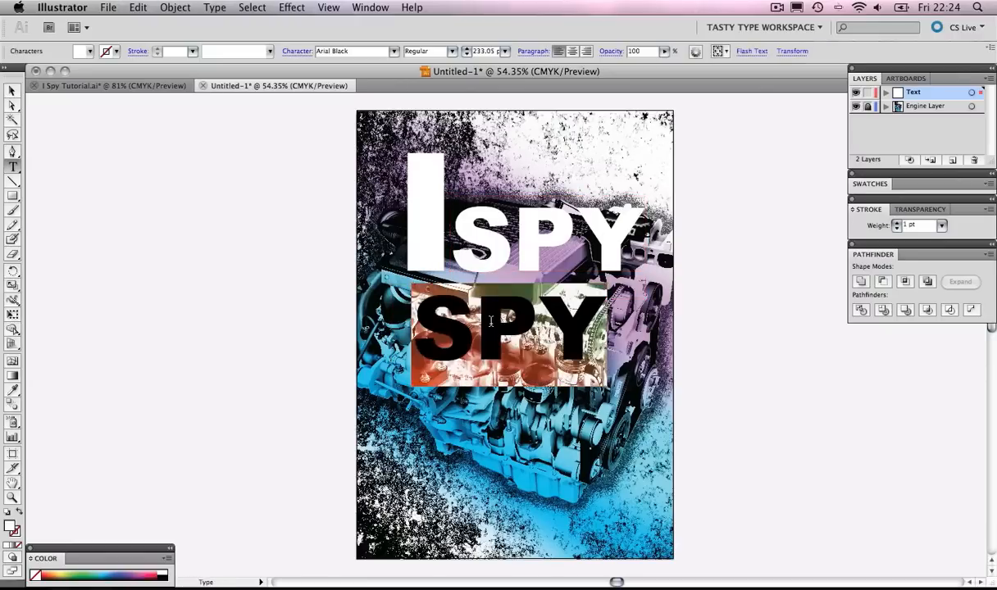
type("WITH")
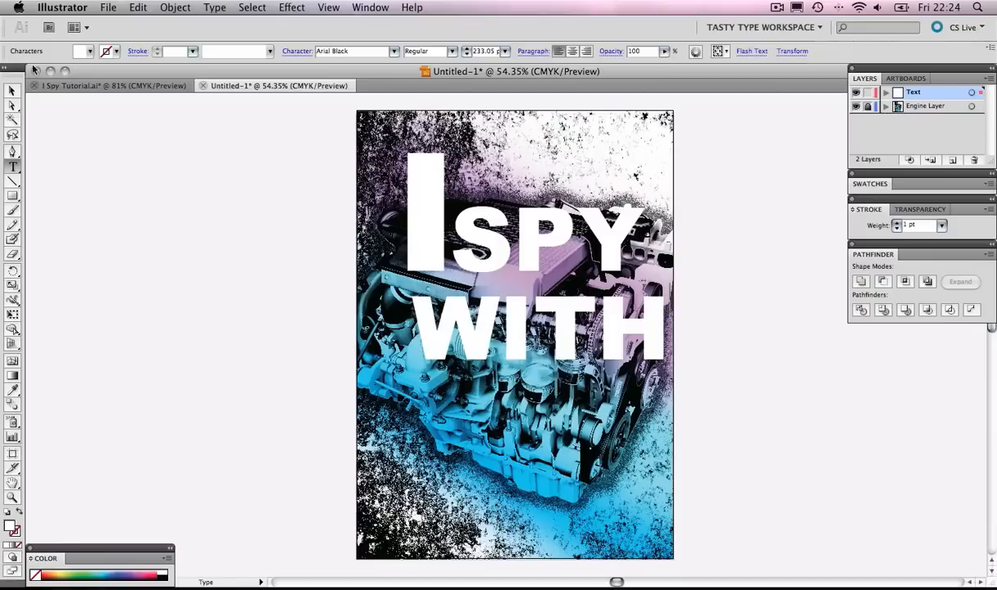
Scale WITH down to about 152 pt, move it just beneath the I, and shift SPY slightly up and right
left_click(13, 90)
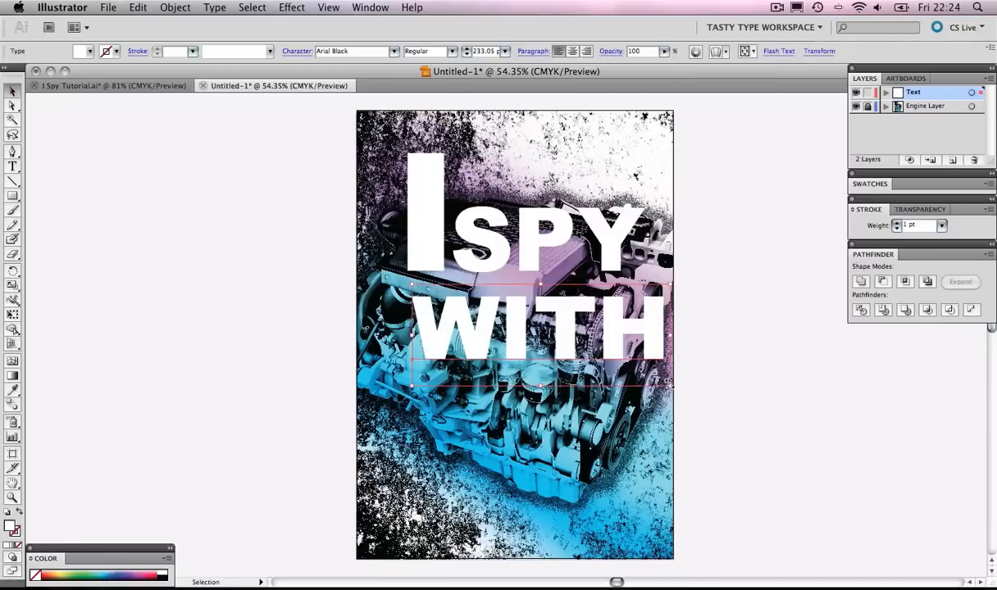
left_click_drag(635, 365, 583, 361)
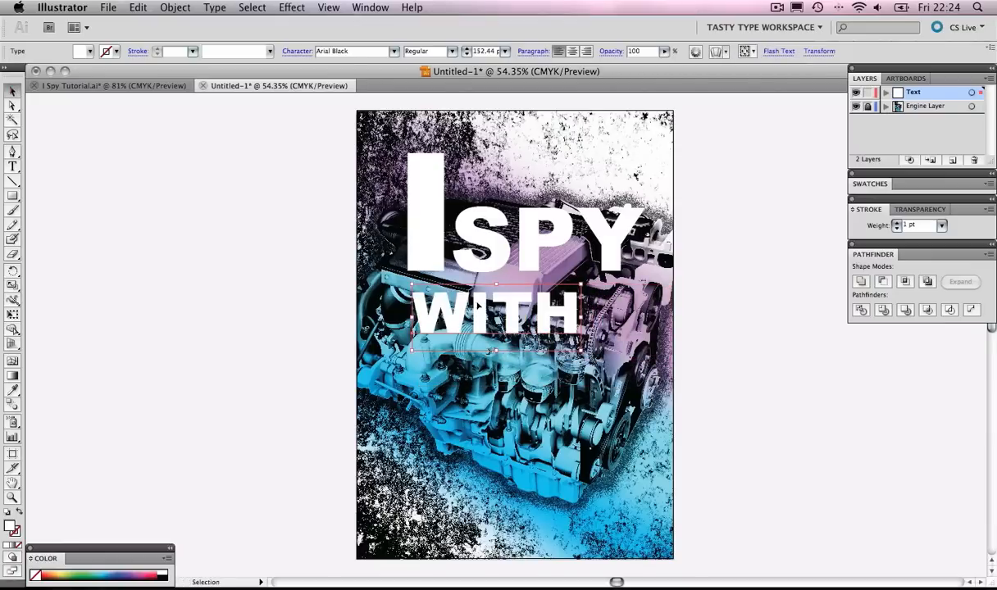
left_click_drag(487, 310, 456, 298)
left_click_drag(472, 244, 479, 234)
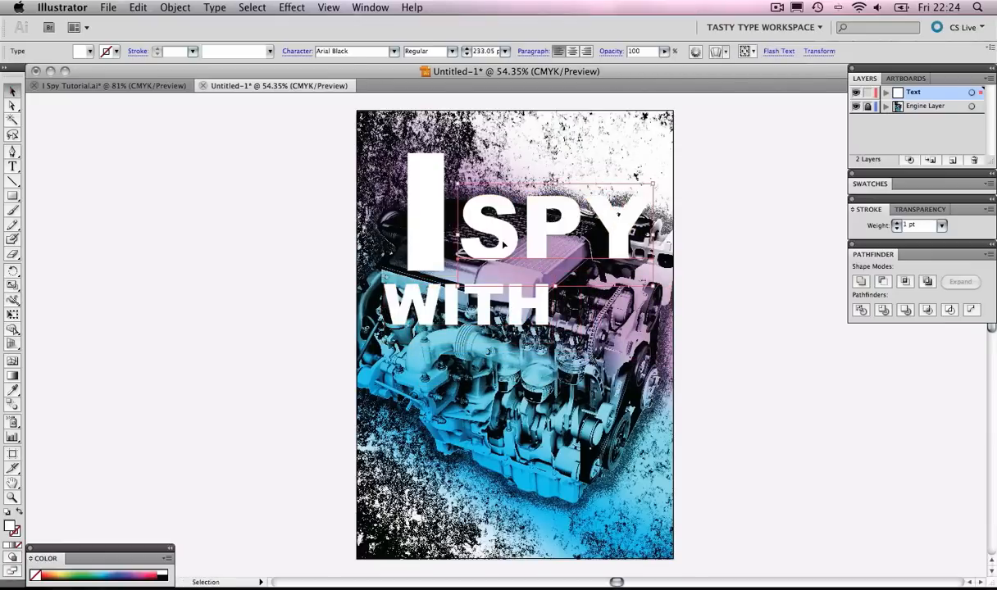
Duplicate WITH on the line below, change the copy to MY, and enlarge and reposition it
left_click(476, 302)
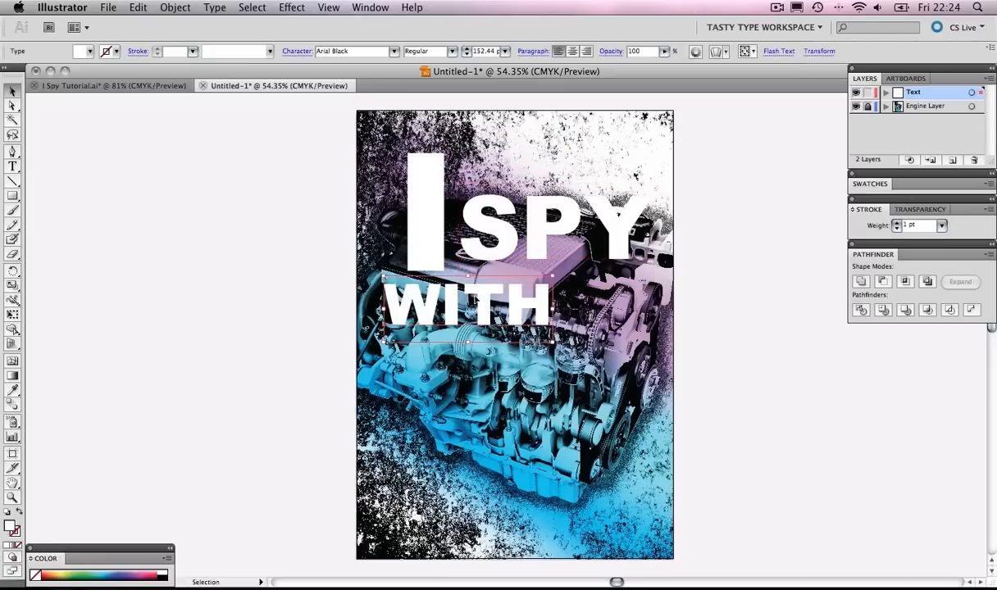
left_click_drag(475, 302, 475, 385)
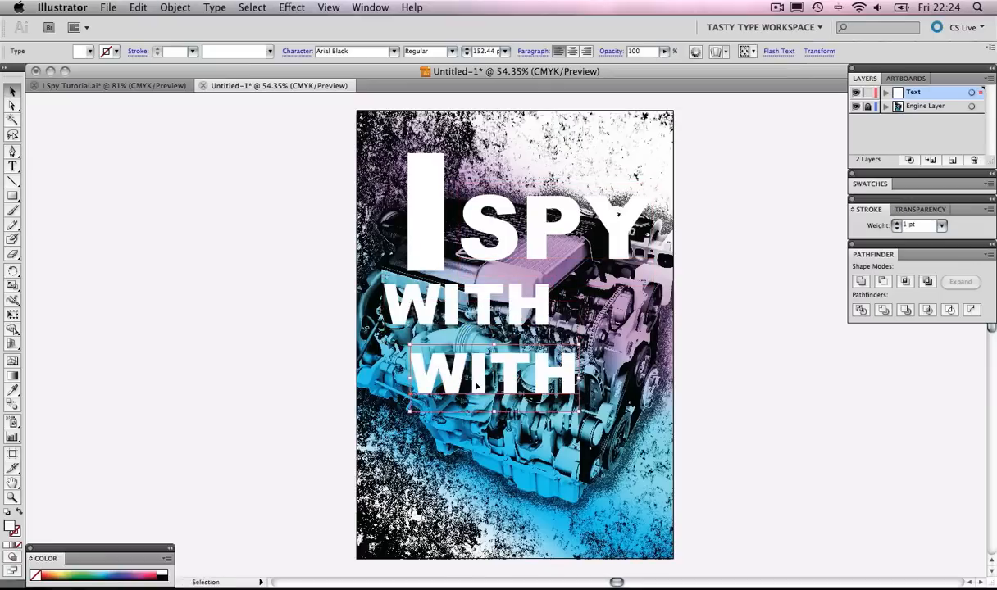
key("t")
double_click(409, 369)
type("M")
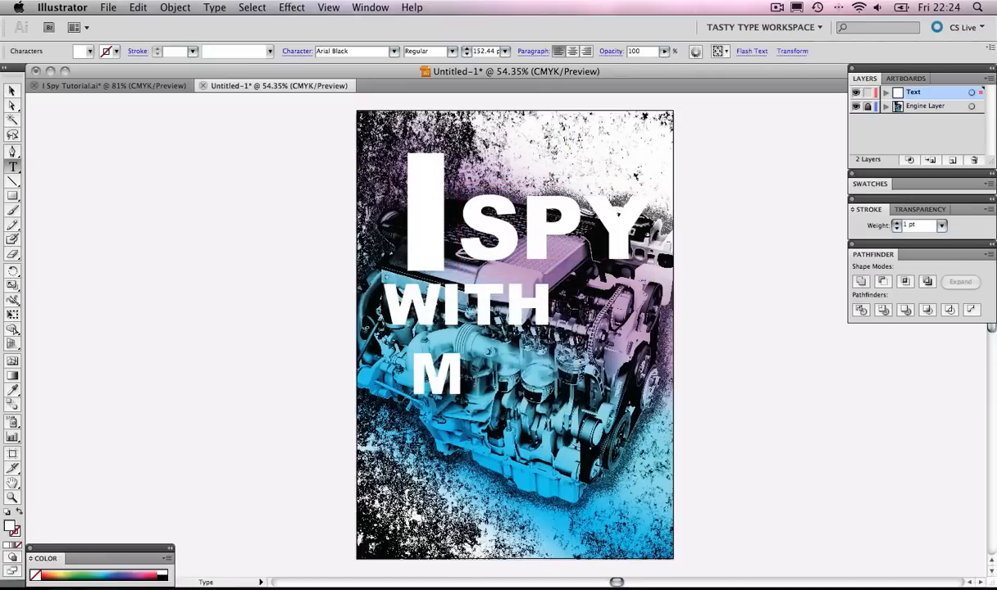
type("Y")
key("Escape")
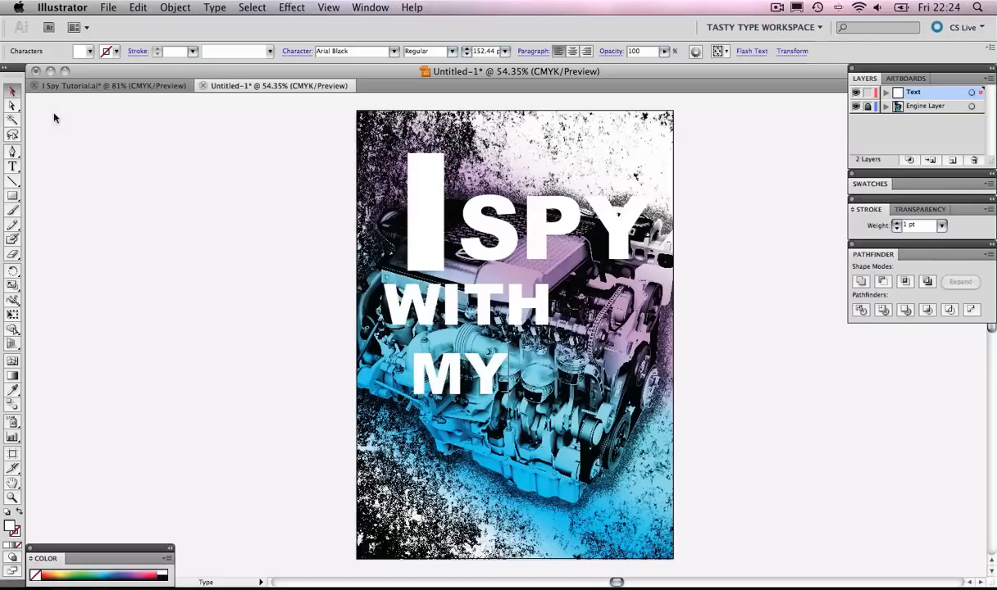
left_click_drag(509, 408, 584, 464)
left_click_drag(491, 361, 526, 369)
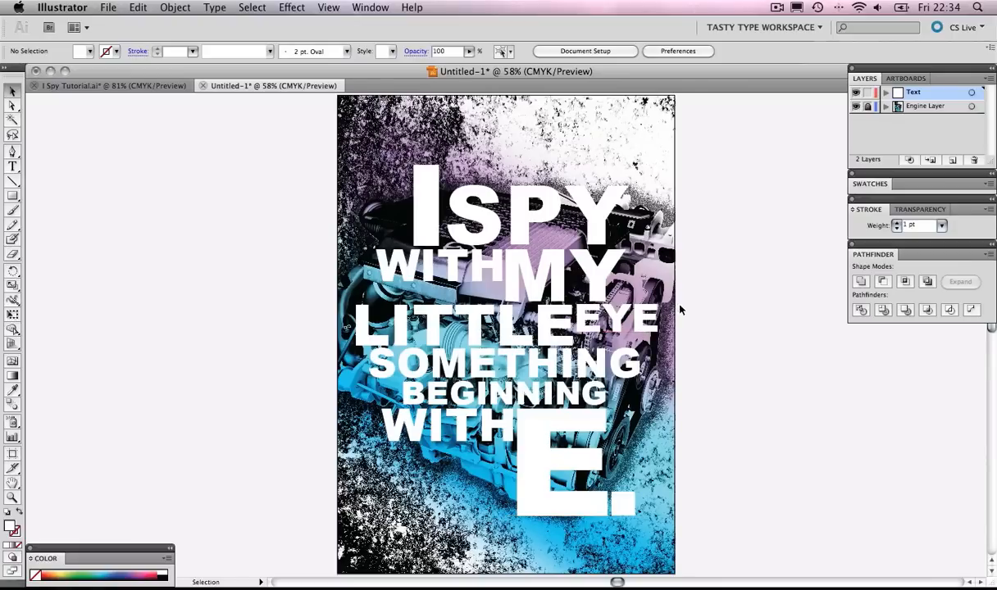
Convert all the poster's lettering to outlines with Create Outlines, and deselect it
left_click_drag(713, 214, 284, 496)
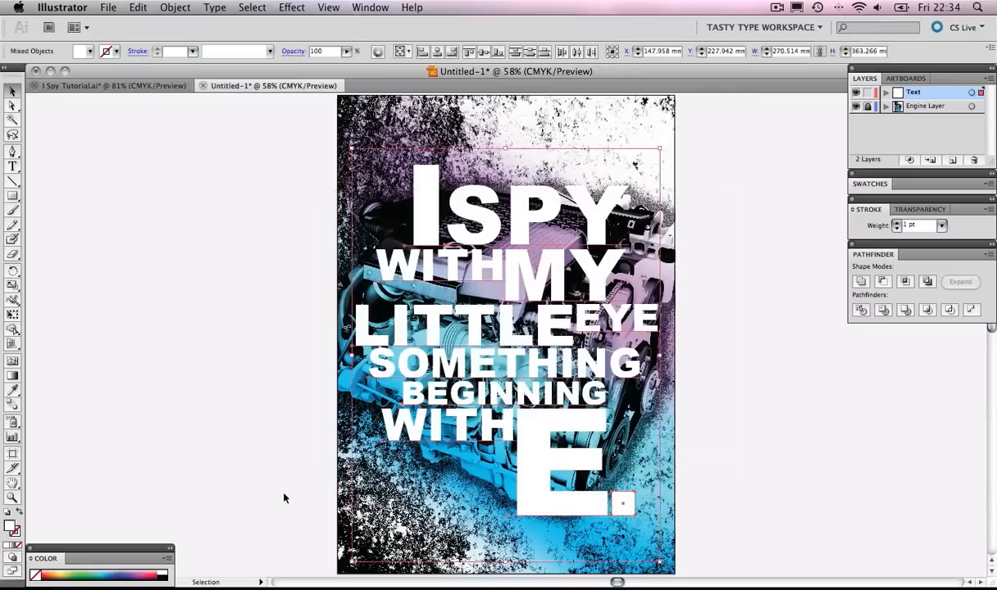
left_click(215, 7)
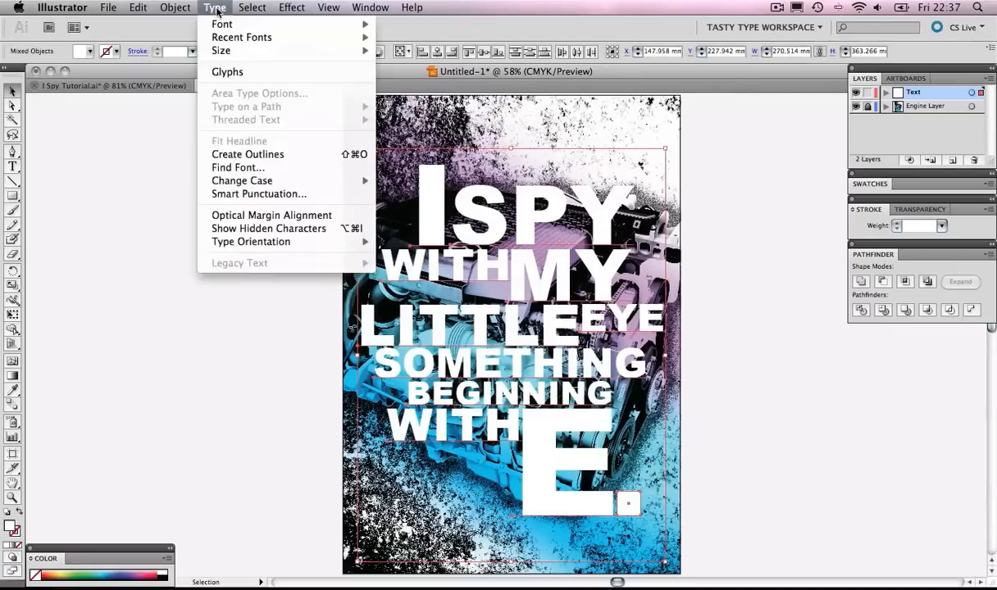
left_click(262, 155)
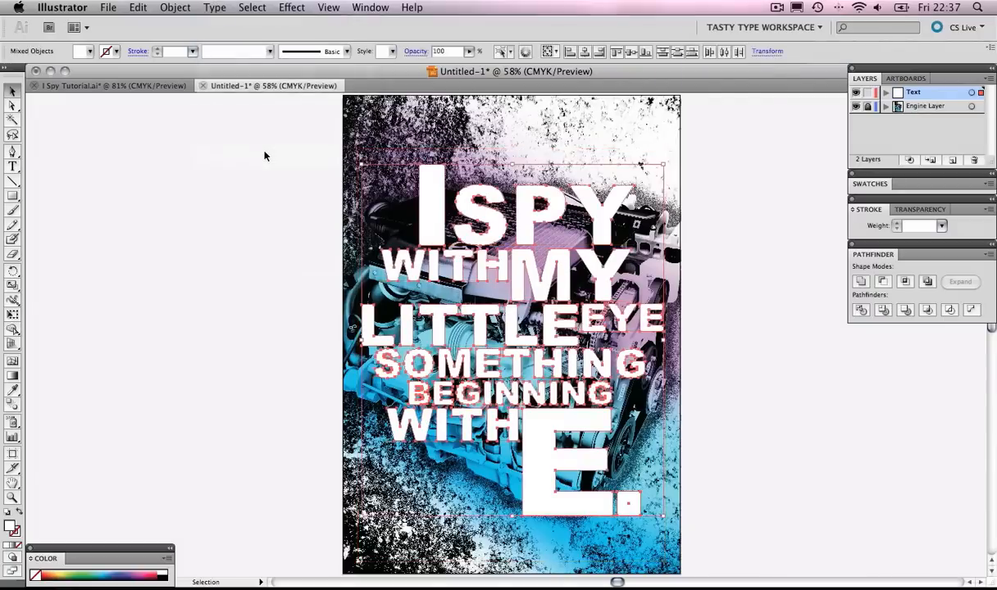
left_click(735, 219)
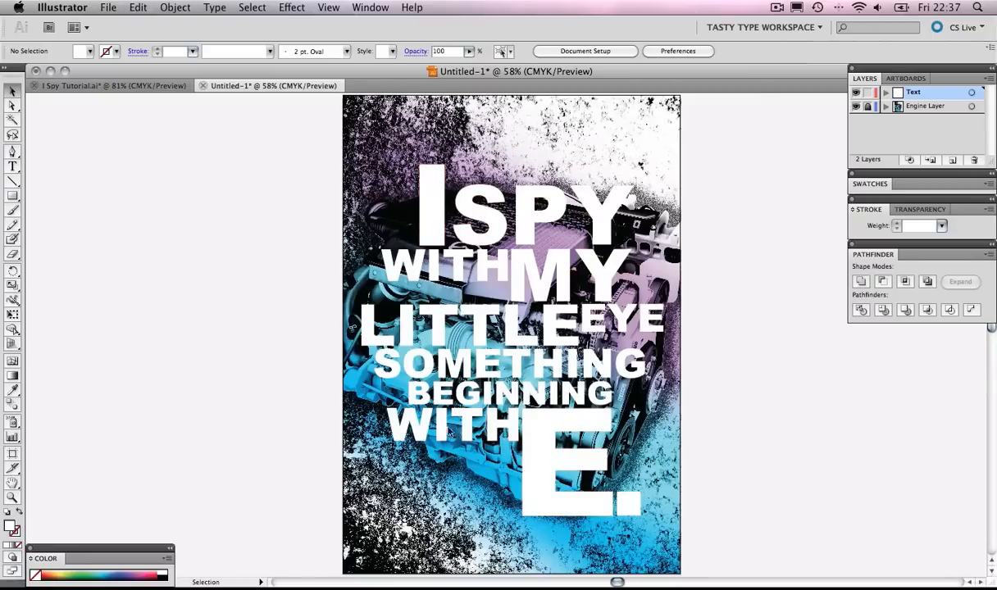
left_click(530, 224)
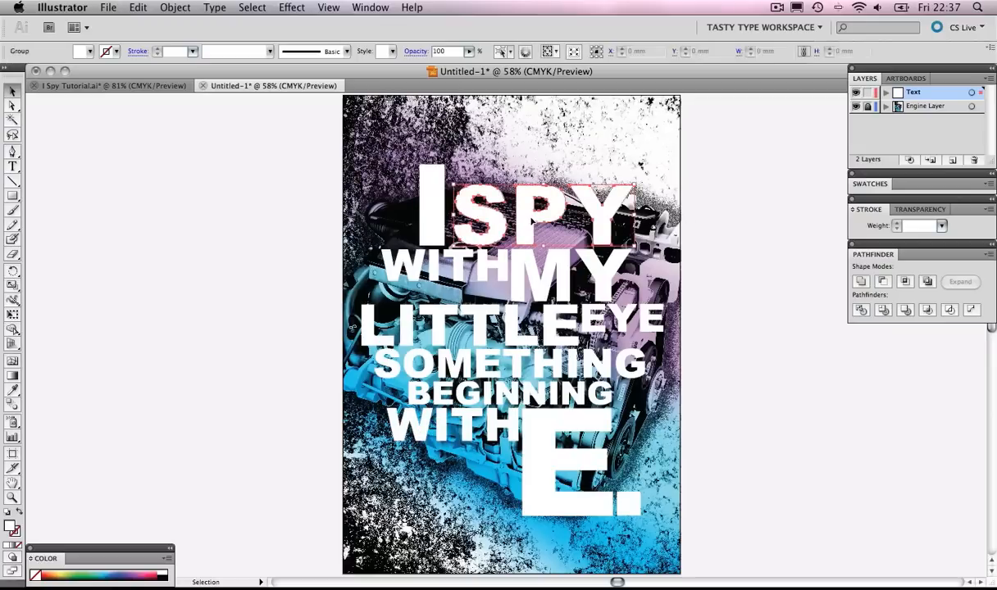
left_click(431, 203)
left_click(417, 264)
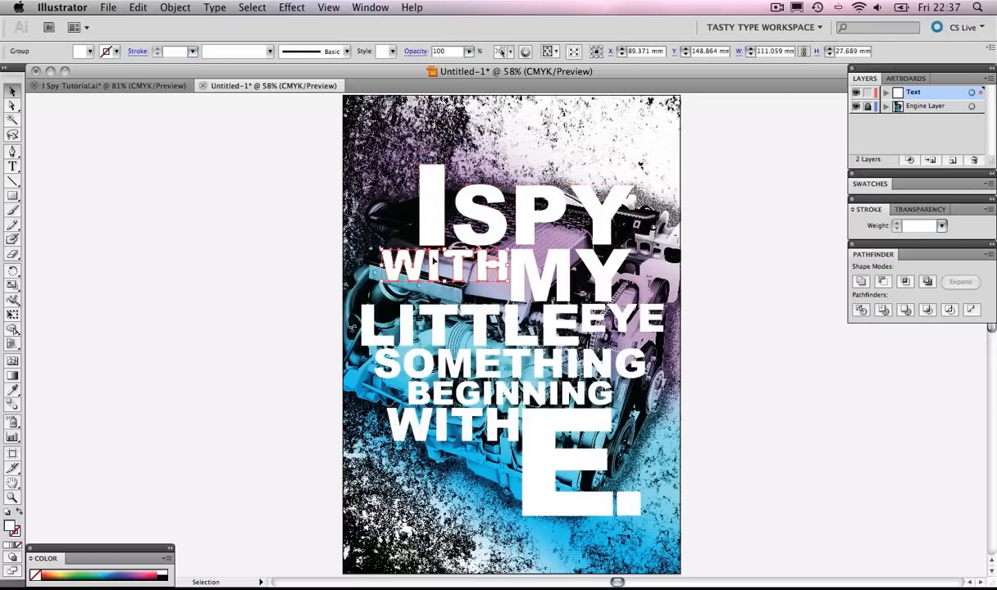
left_click(492, 305)
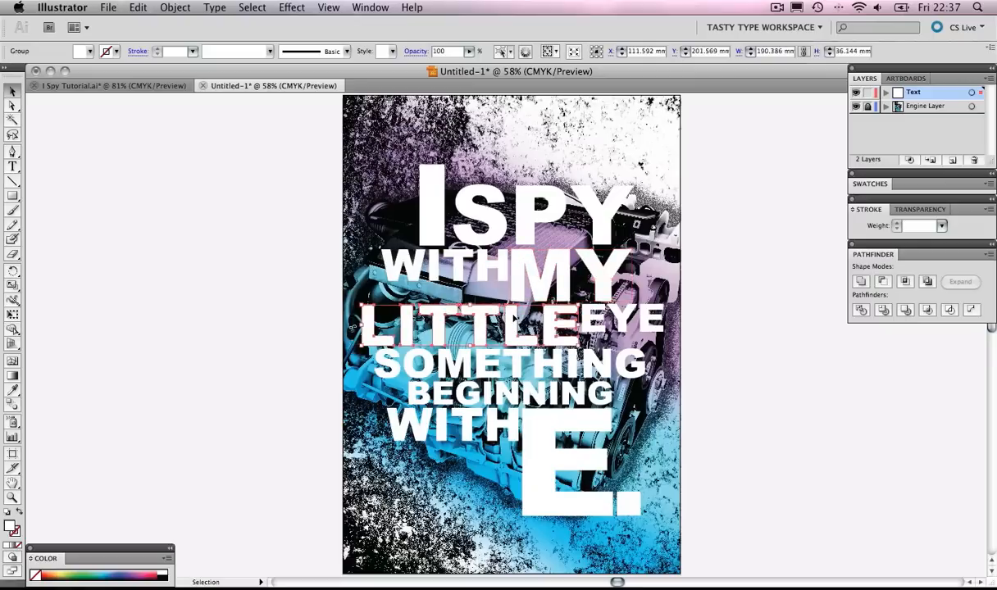
Make a compound shape from all the outlined lettering, expand it into a single compound path, and deselect it
left_click_drag(775, 165, 312, 527)
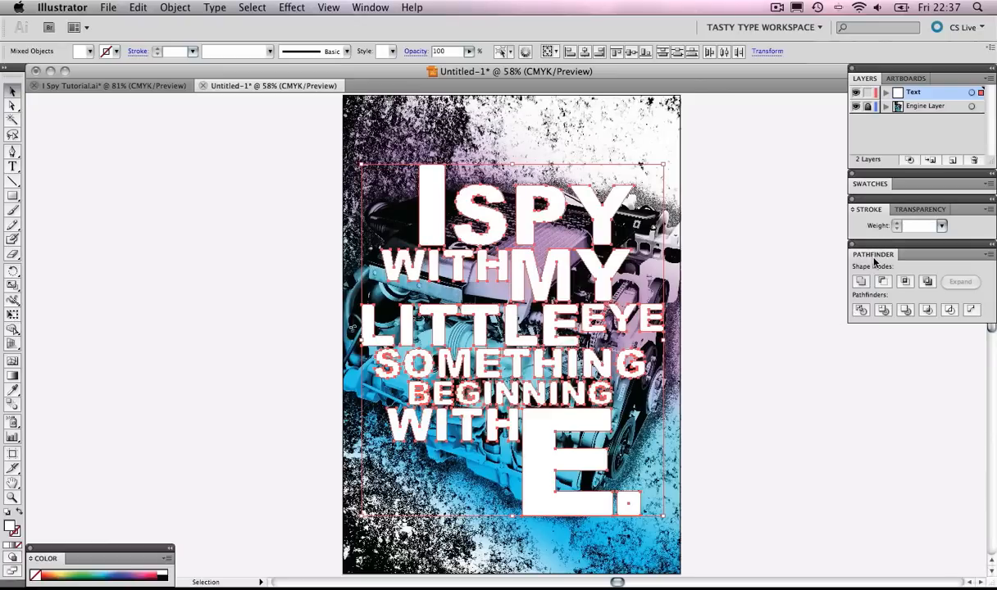
left_click(988, 255)
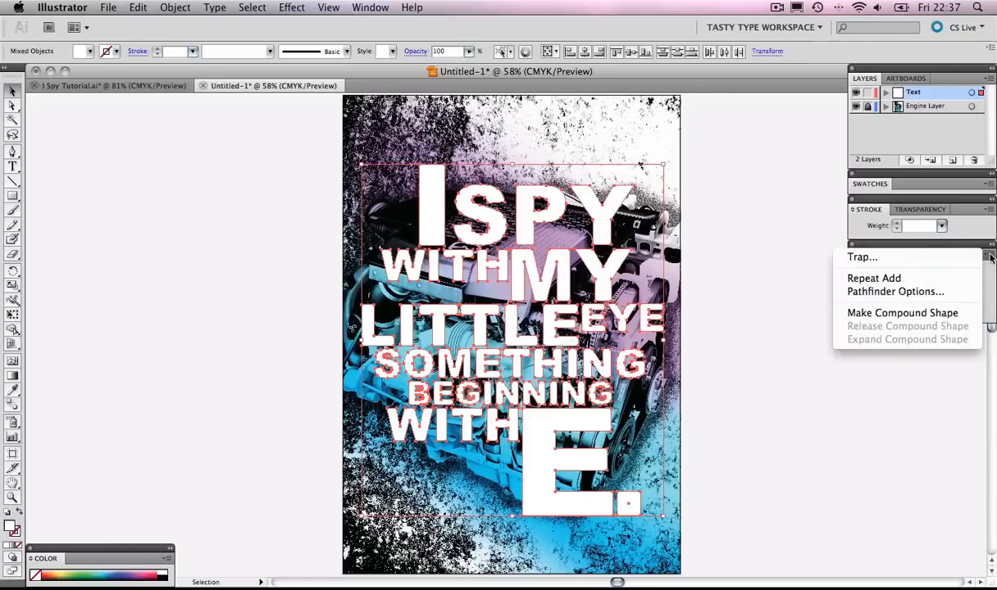
left_click(896, 313)
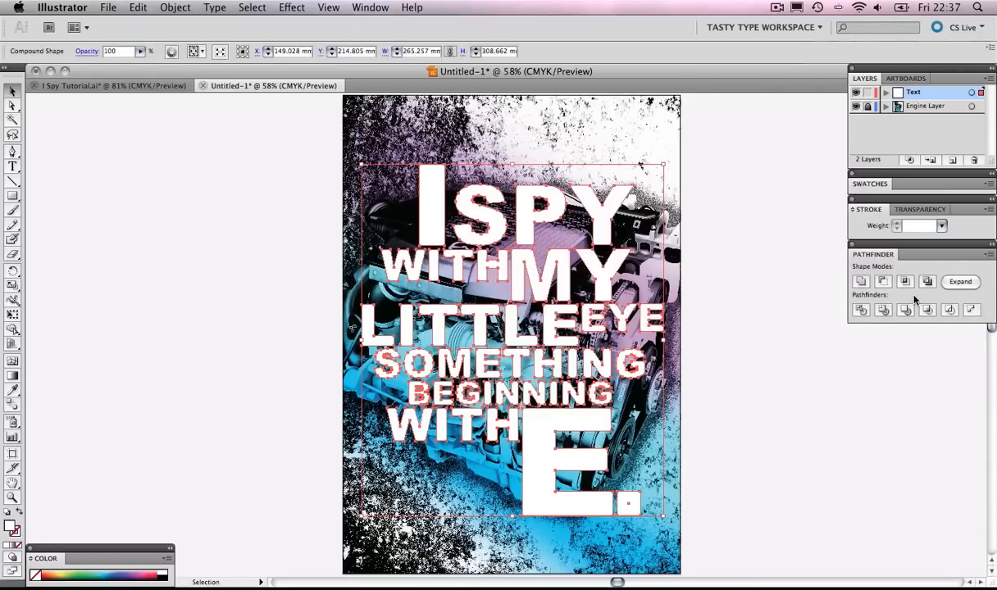
left_click(958, 283)
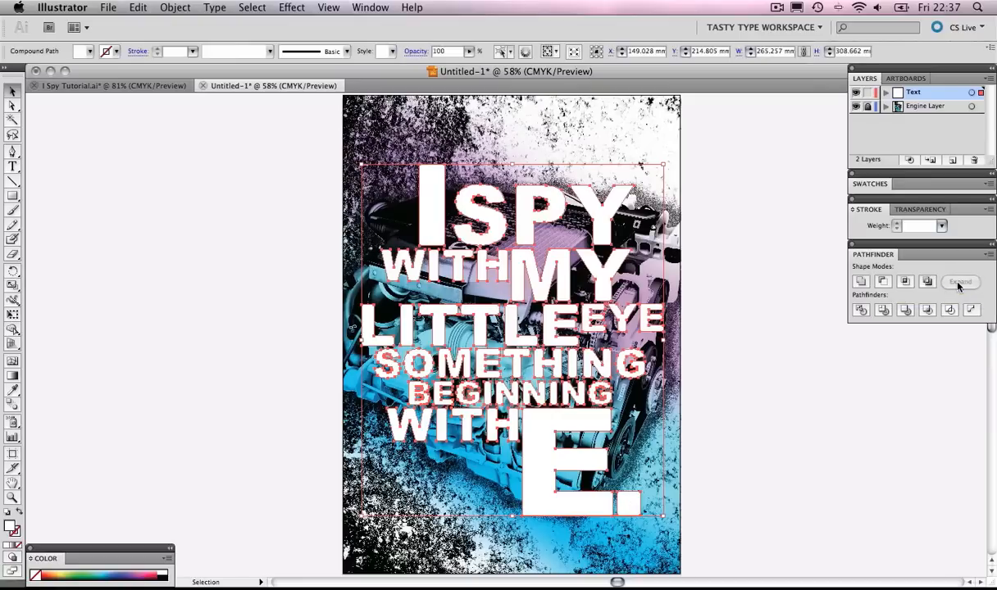
left_click(692, 240)
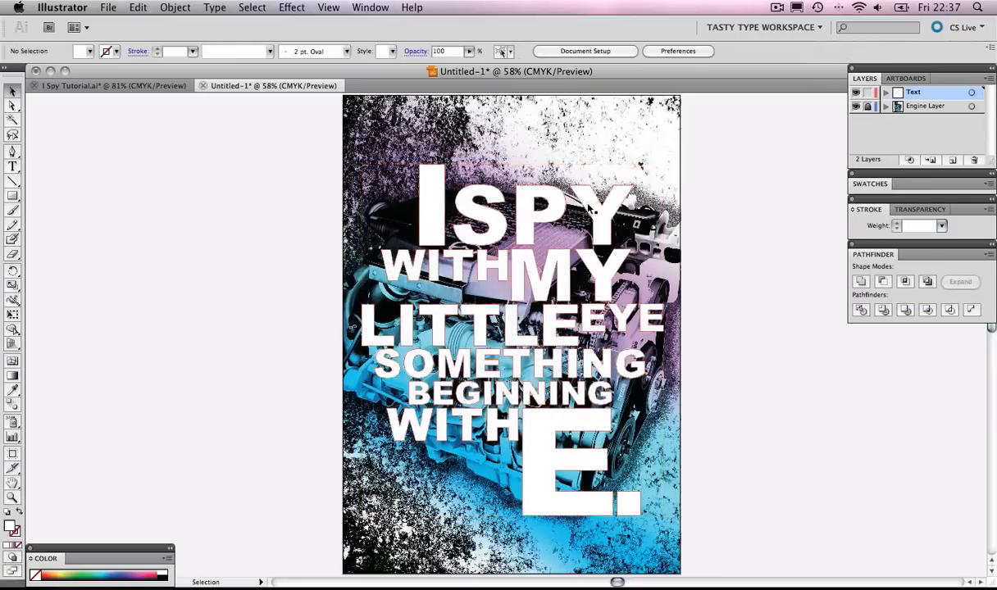
Unlock the Engine Layer and make a clipping mask from the lettering and the engine artwork so the image fills the text
left_click(590, 208)
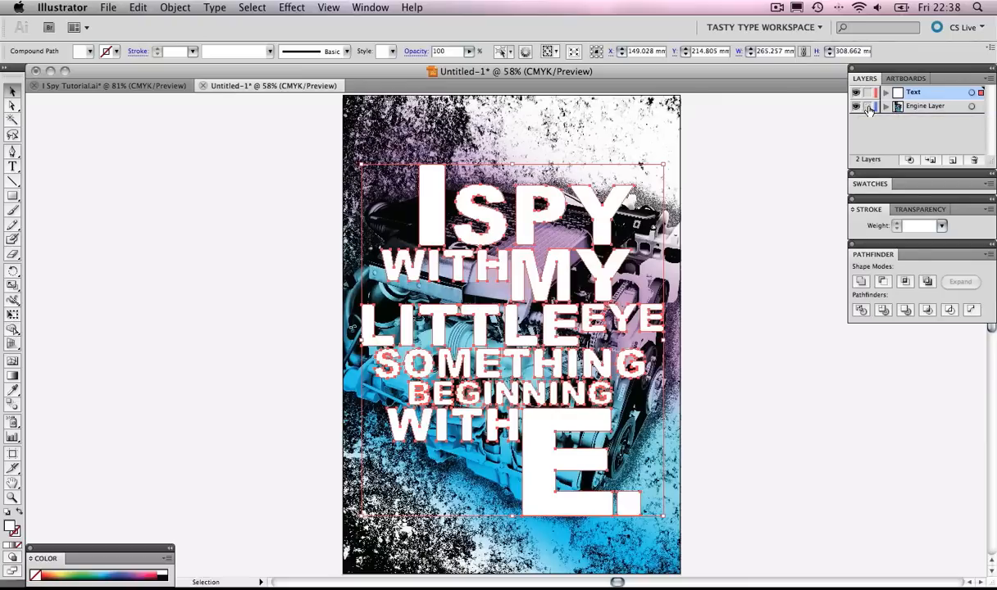
left_click(779, 117)
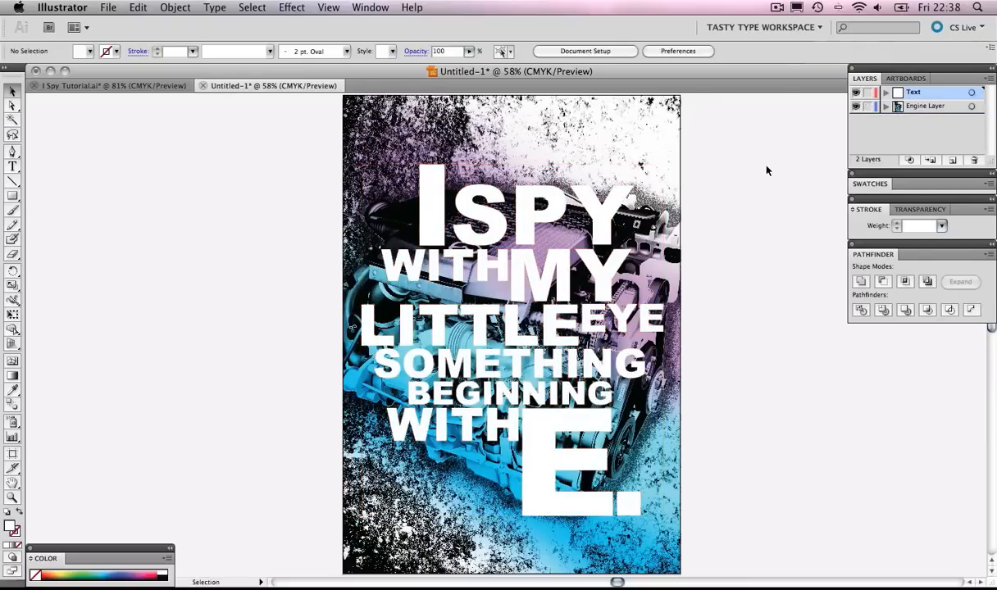
left_click_drag(742, 161, 611, 203)
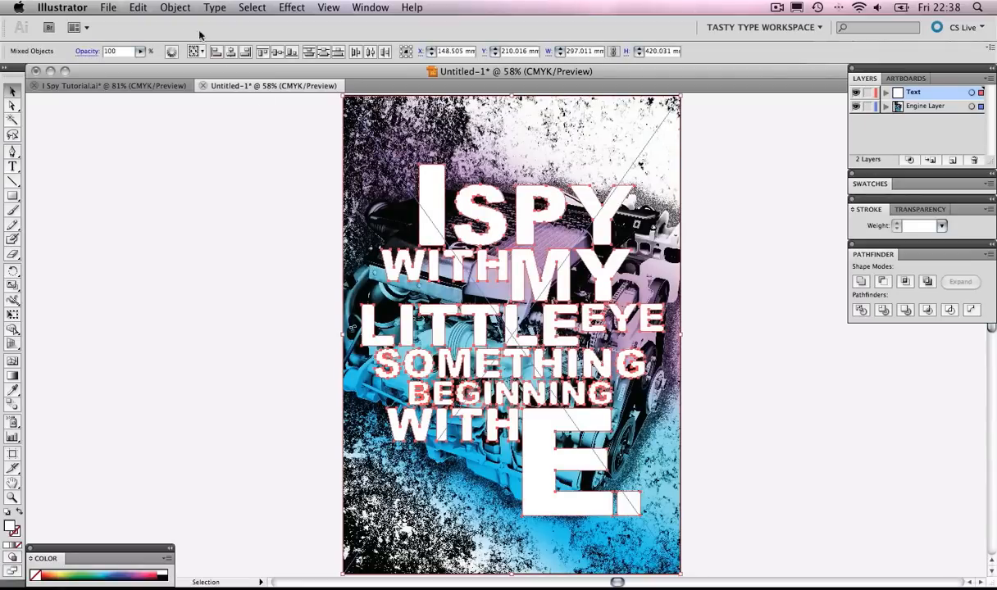
left_click(174, 8)
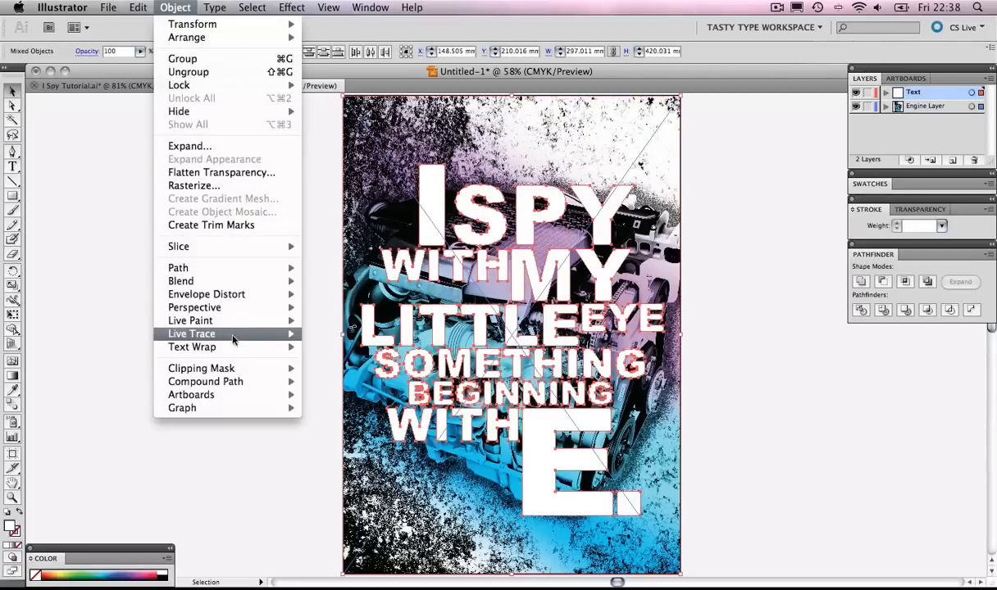
mouse_move(244, 368)
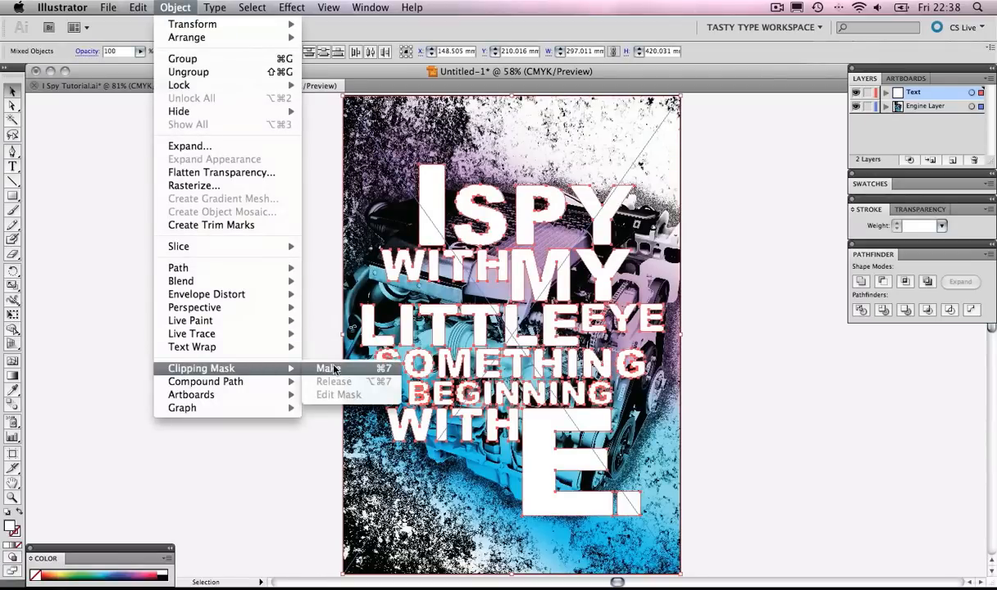
left_click(328, 369)
left_click(613, 194)
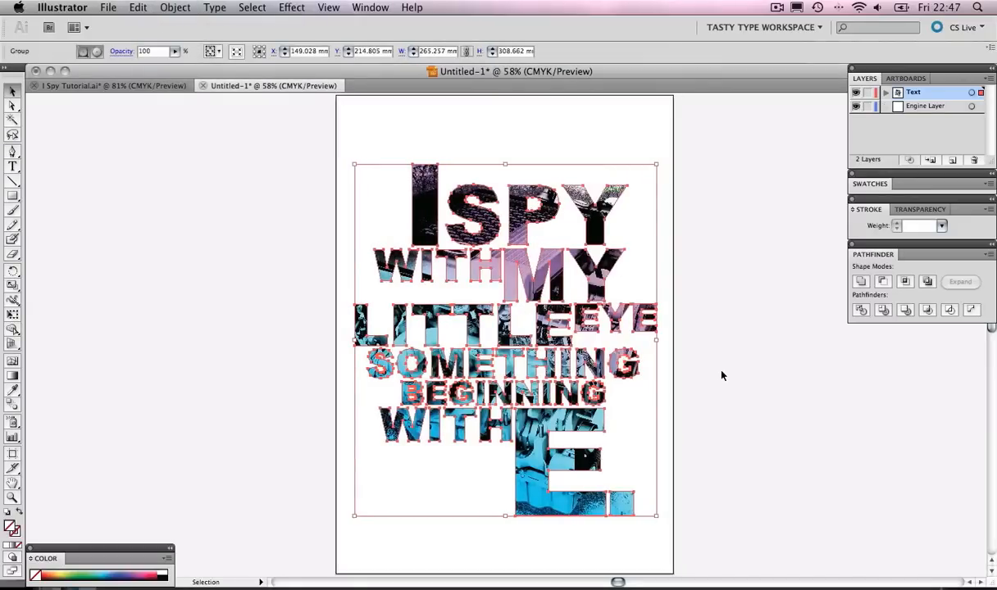
left_click(721, 375)
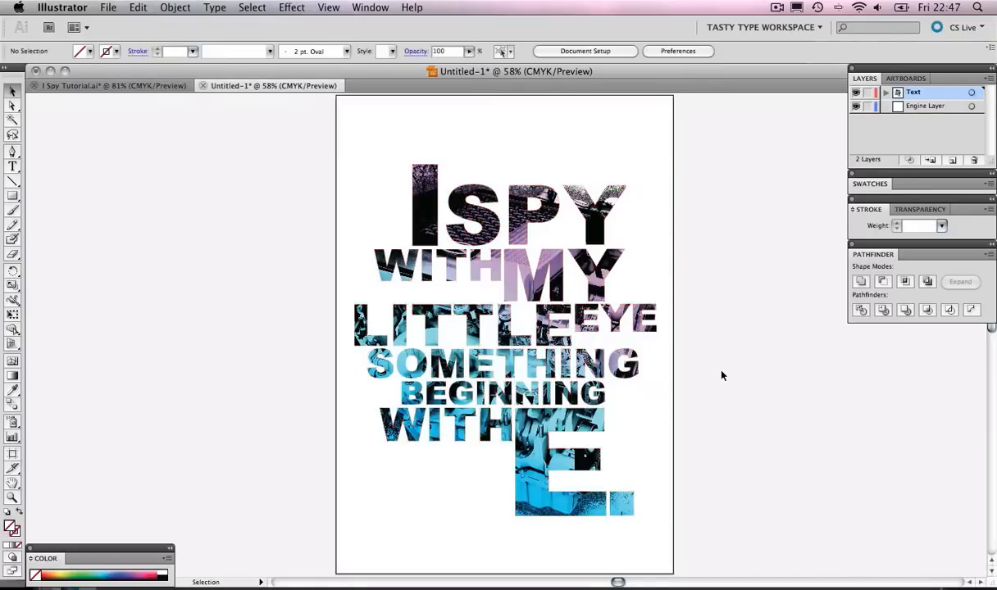